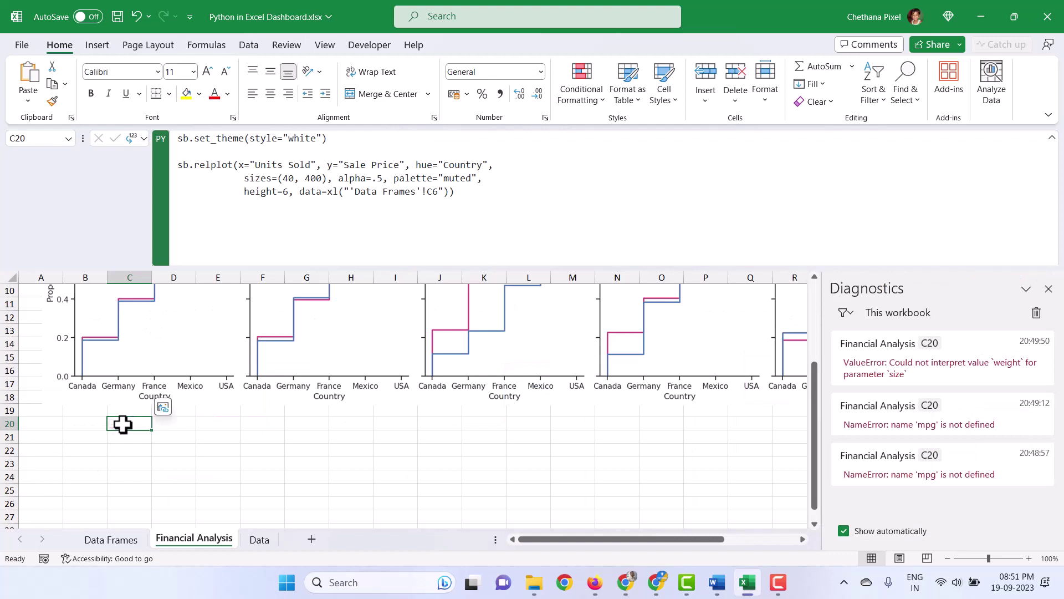
Place the scatter chart on the sheet as a picture and shrink it.
left_click(163, 409)
scroll(166, 416, "down", 10)
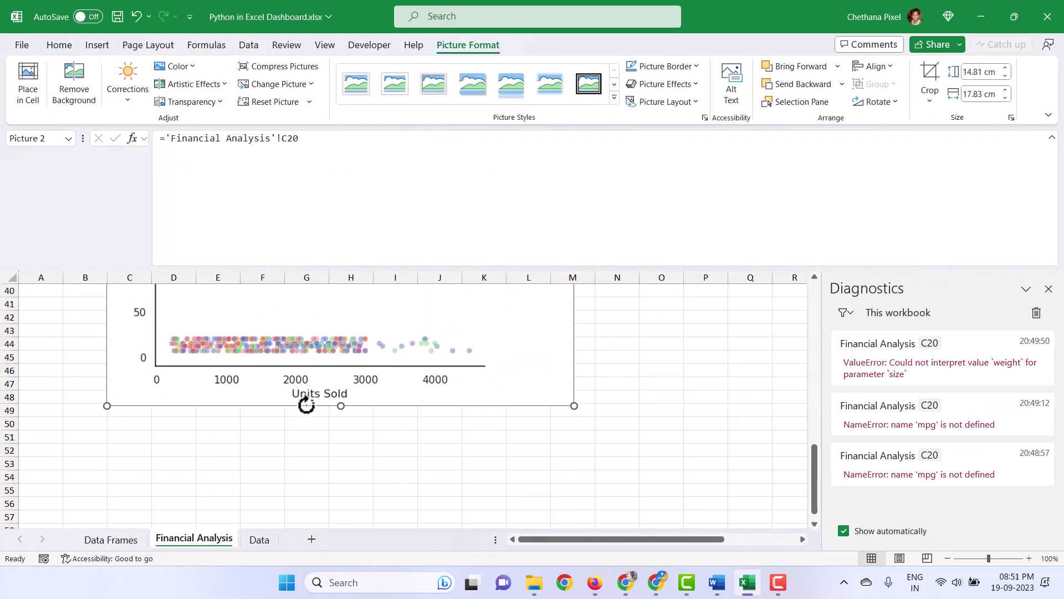
left_click_drag(573, 405, 475, 522)
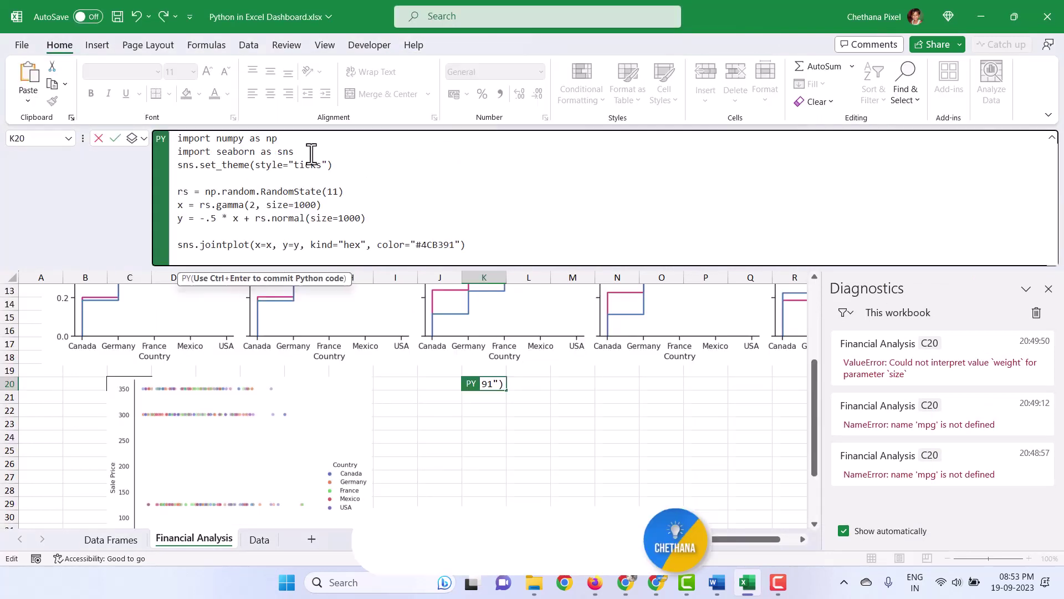
Rewrite K20's Python to use x = df["Units Sold"] and y = df["Sales"], then run it.
left_click_drag(300, 151, 177, 138)
key("BackSpace")
left_click_drag(372, 192, 173, 165)
key("BackSpace")
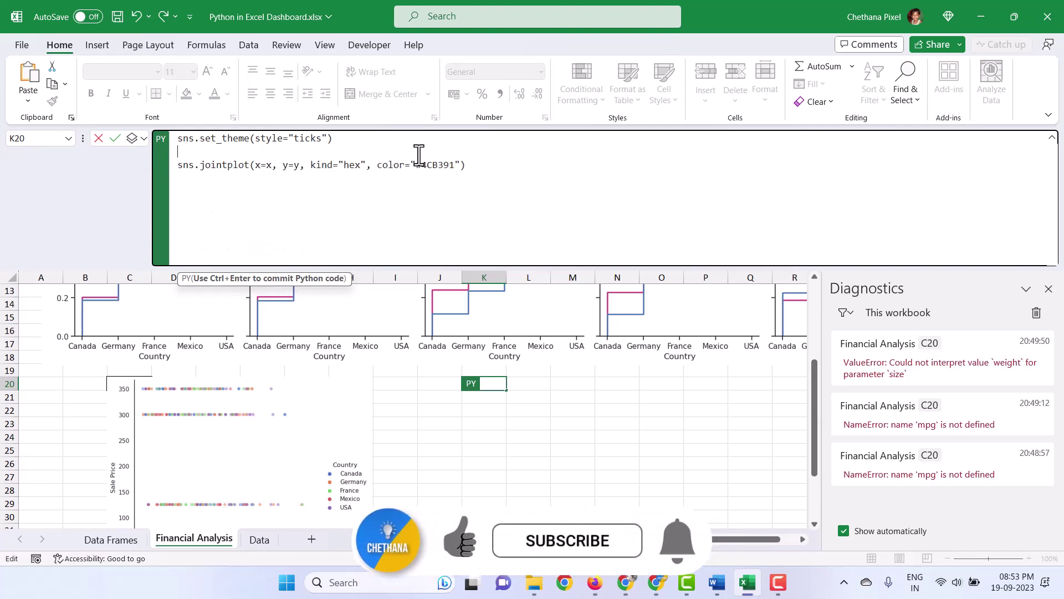
type("x = df[\"Units Sold\"]")
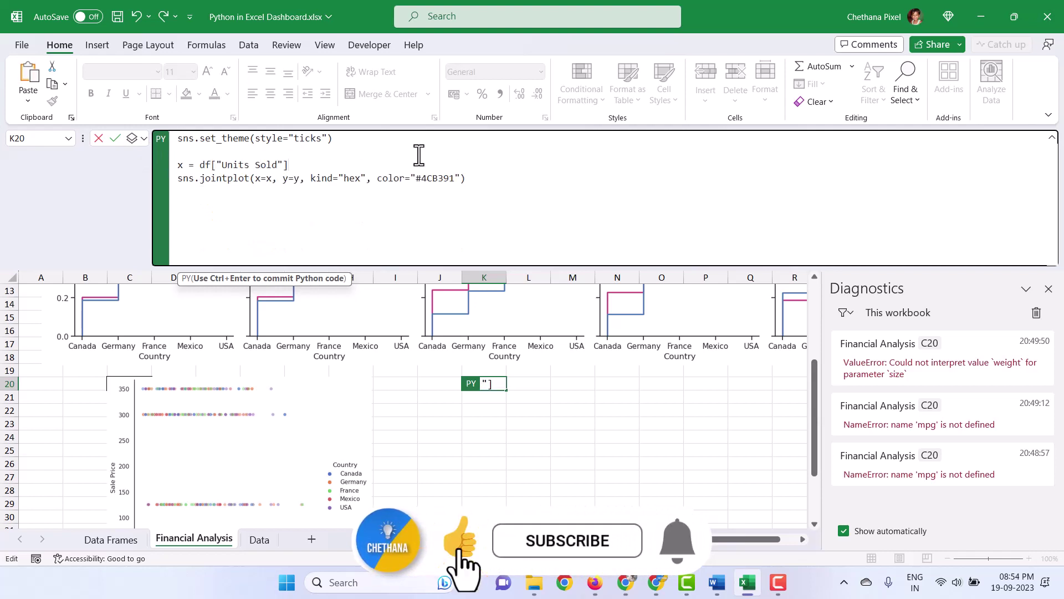
key("Return")
type("y = df[\"Sales\"]")
key("Return")
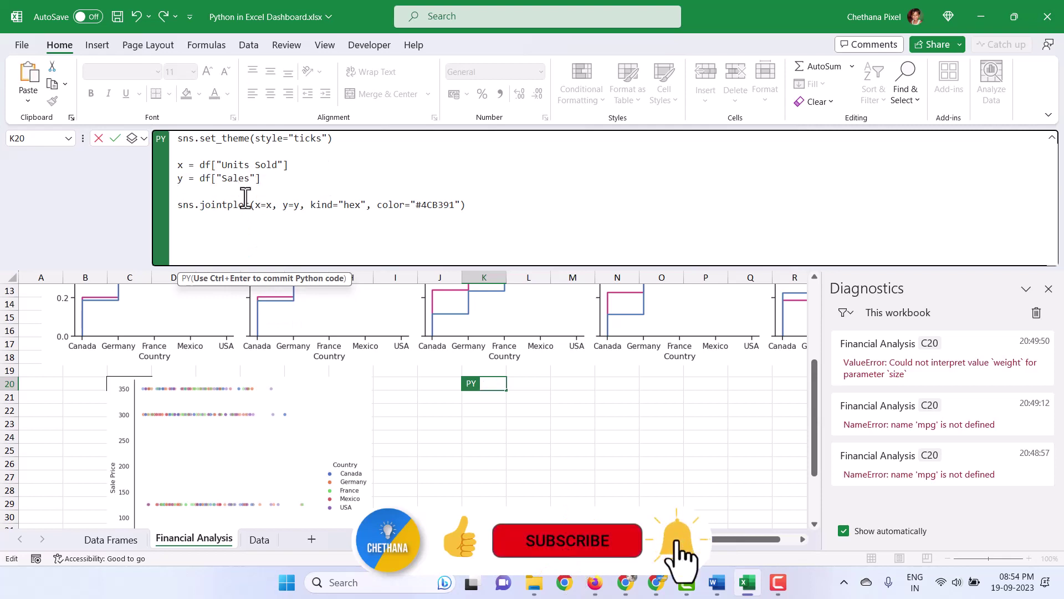
key("ctrl+Return")
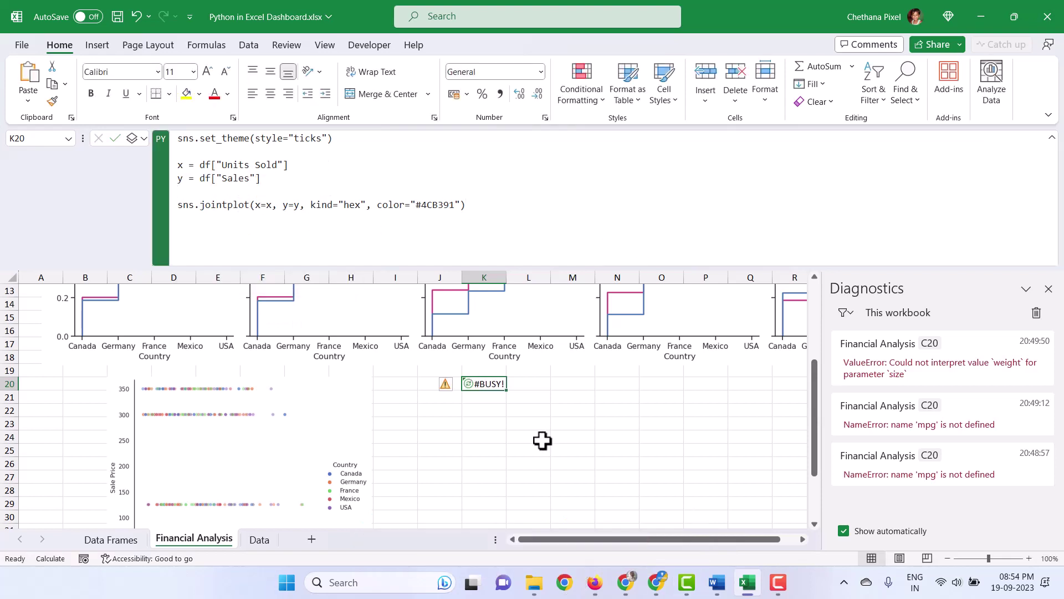
Output K20 as an Excel value and place the hexbin jointplot as a large picture.
right_click(479, 384)
mouse_move(536, 283)
left_click(677, 325)
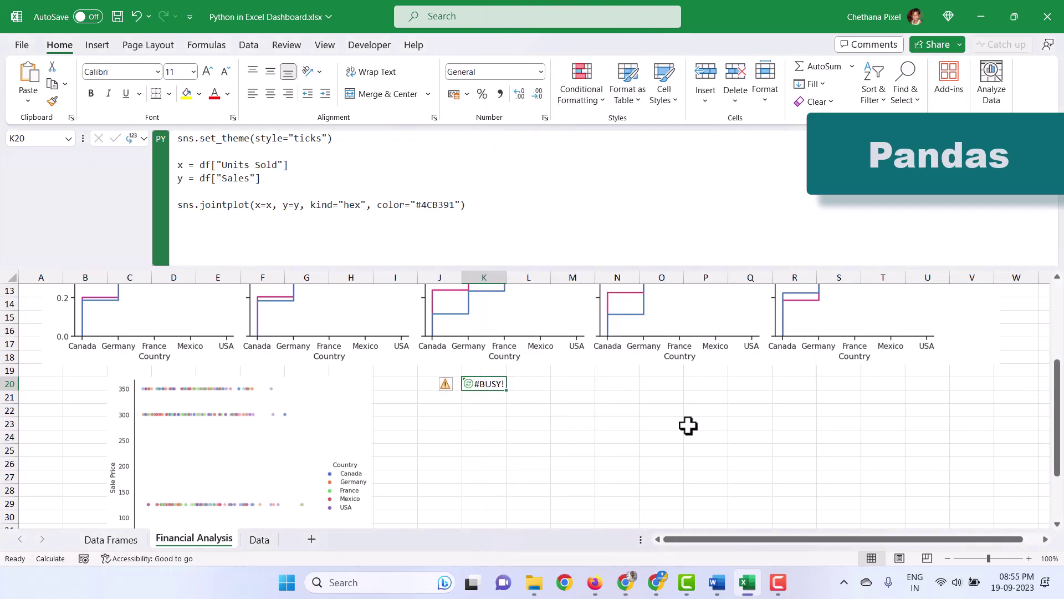
left_click(520, 368)
scroll(725, 442, "down", 7)
scroll(792, 493, "up", 11)
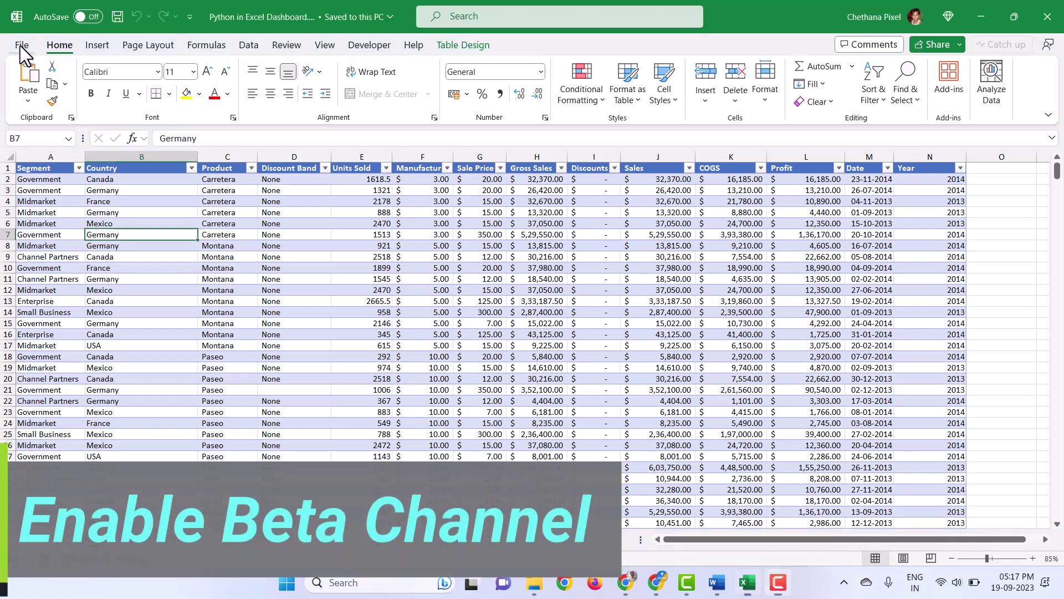
Switch the Microsoft 365 Insider channel to Beta Channel from the Account page, accepting the terms.
left_click(22, 53)
left_click(44, 485)
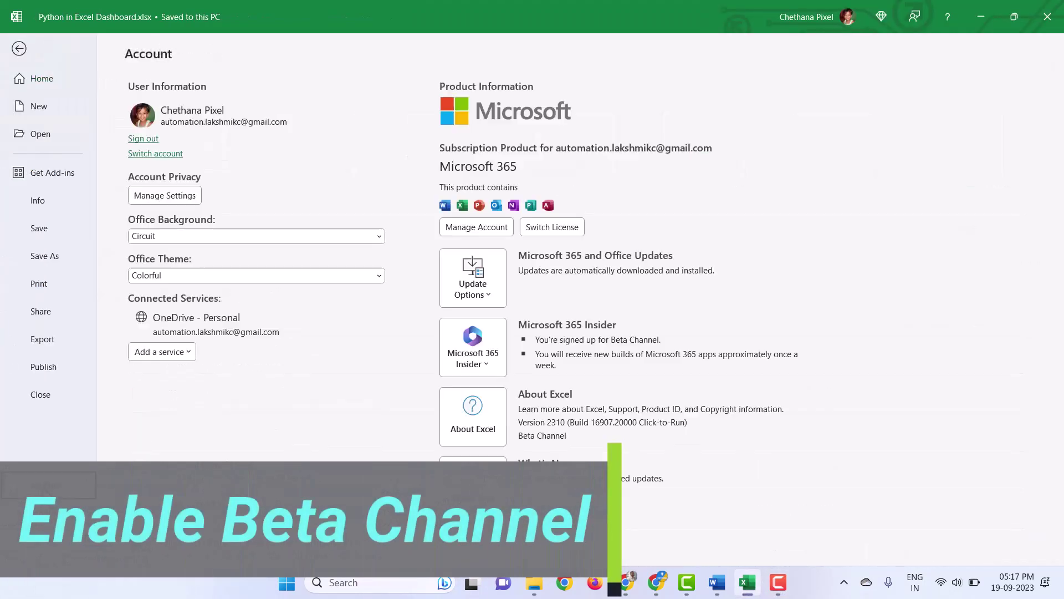
left_click(491, 354)
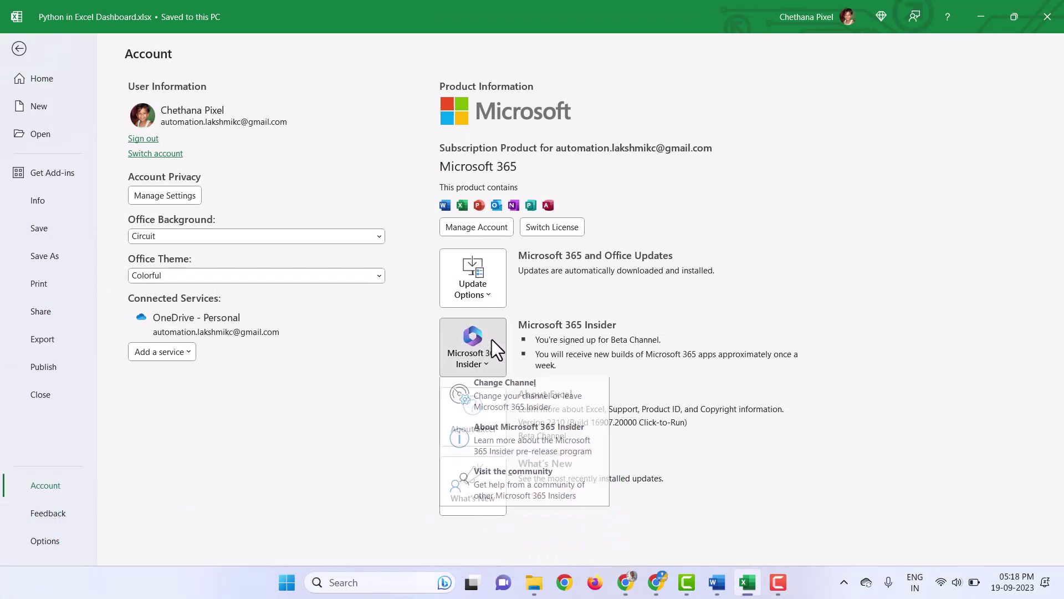
left_click(500, 404)
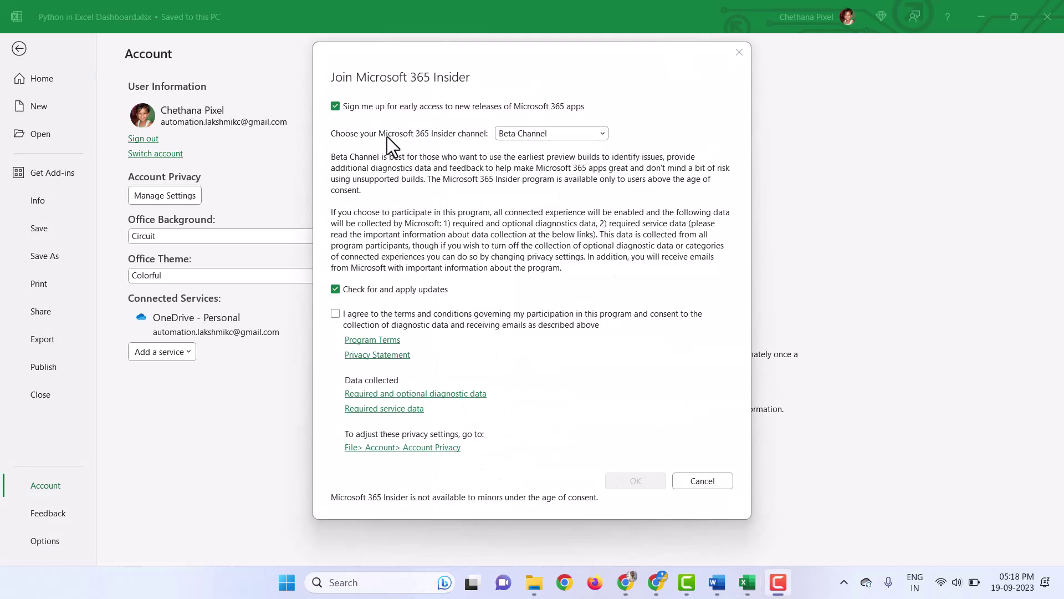
left_click(544, 134)
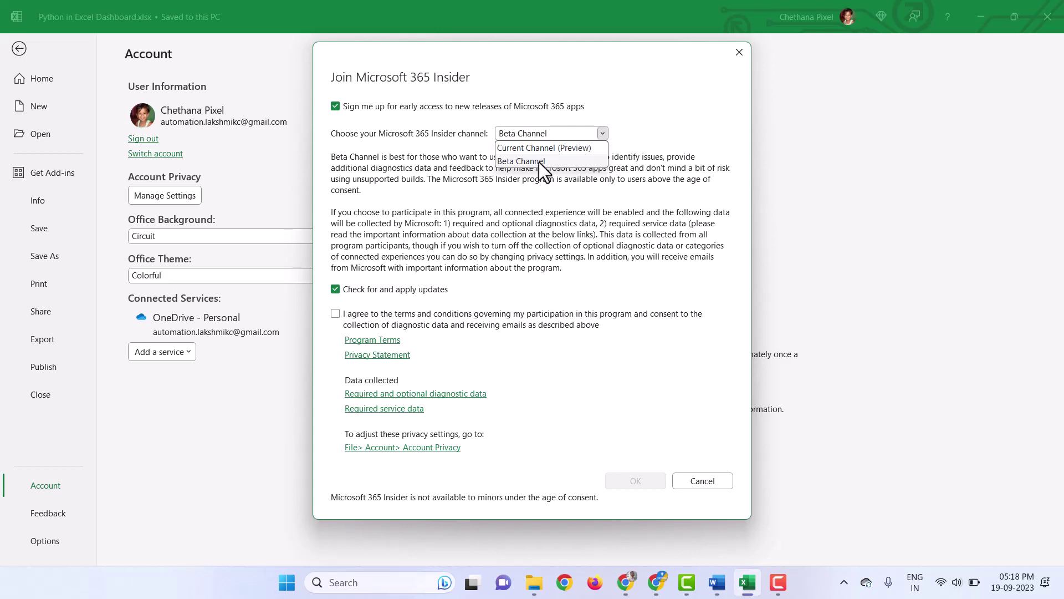
left_click(539, 162)
left_click(335, 314)
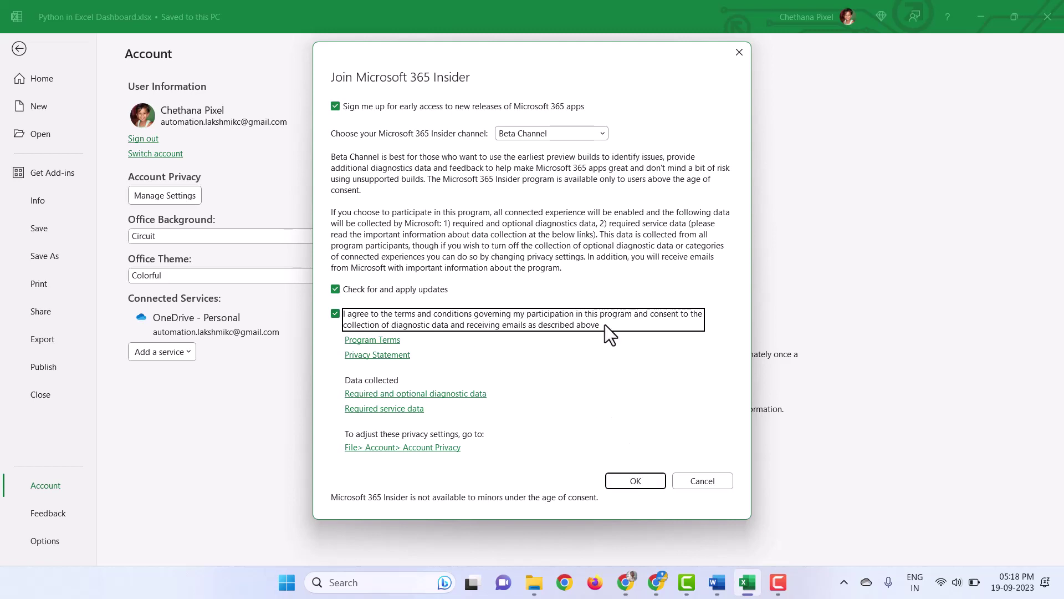
left_click(689, 483)
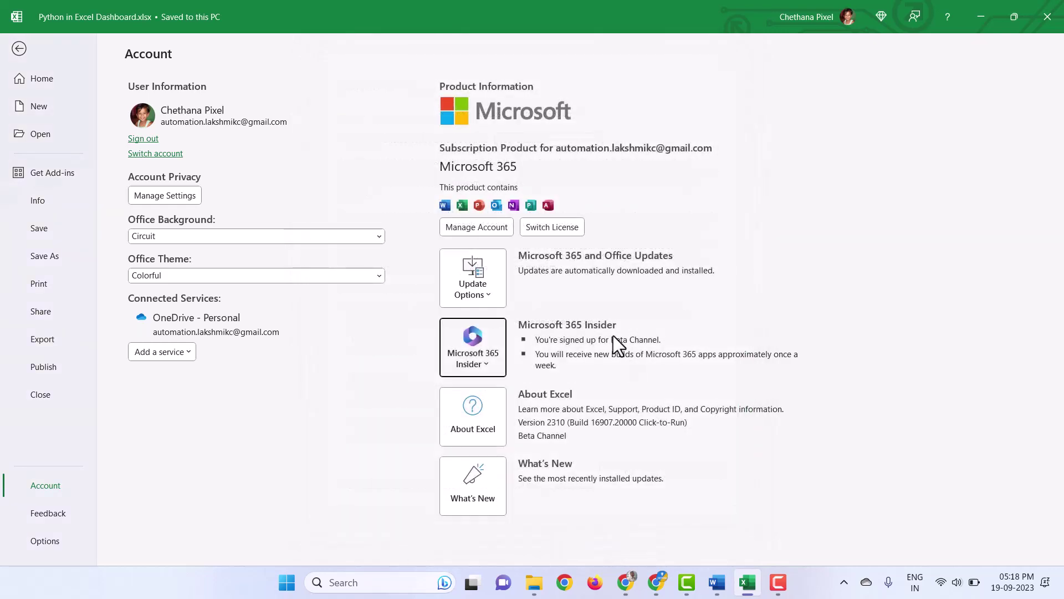
Add a new sheet named 'Data Frames' positioned before the Data sheet.
left_click(20, 49)
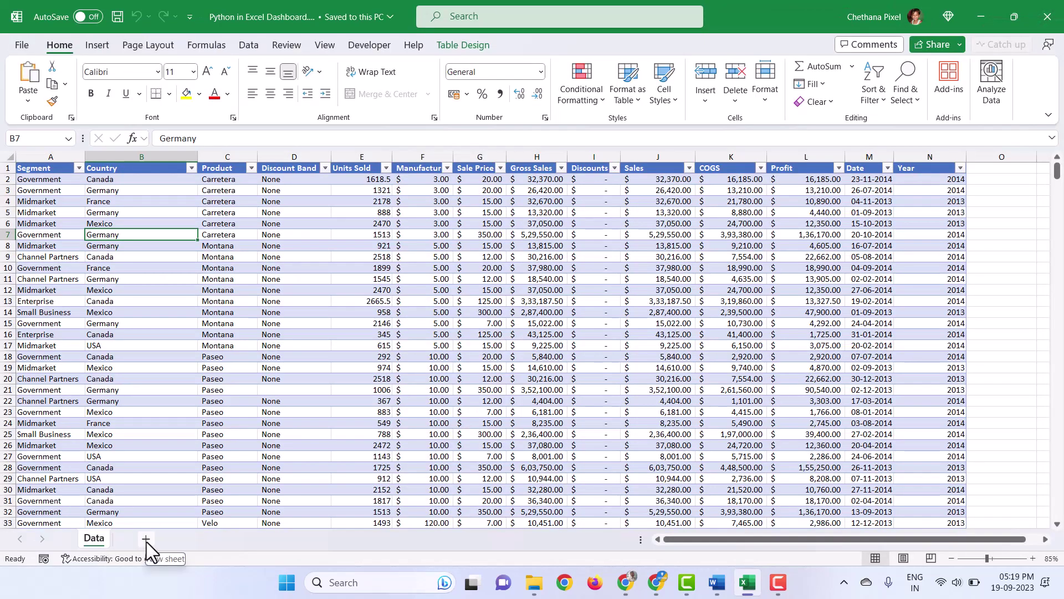
left_click(146, 541)
left_click_drag(135, 543, 86, 547)
double_click(93, 541)
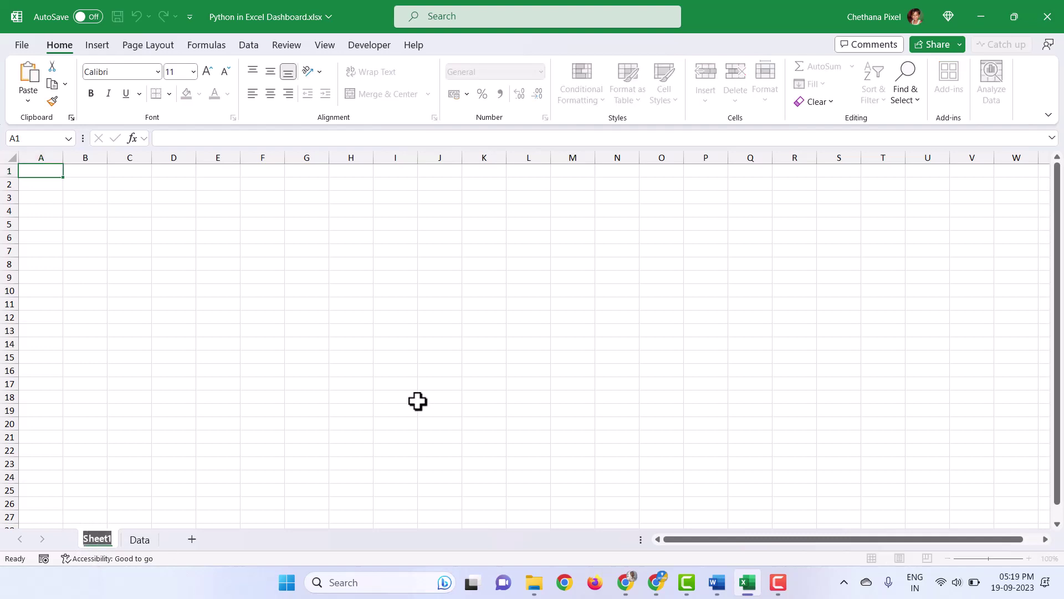
type("Data Frames")
key("Return")
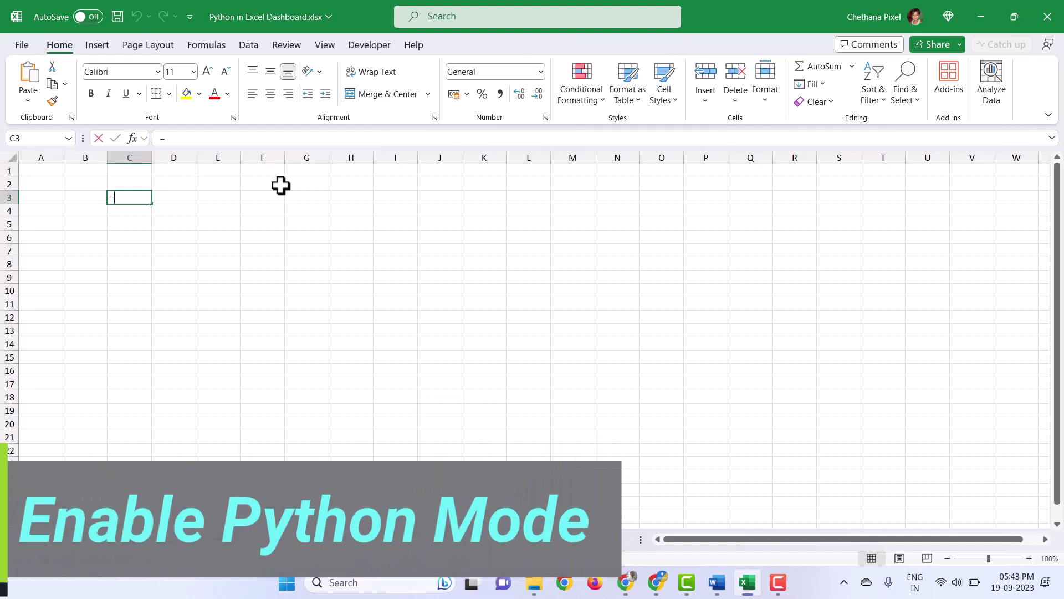
Put cell C3 into Python formula mode with Ctrl+Alt+Shift+P.
type("=py")
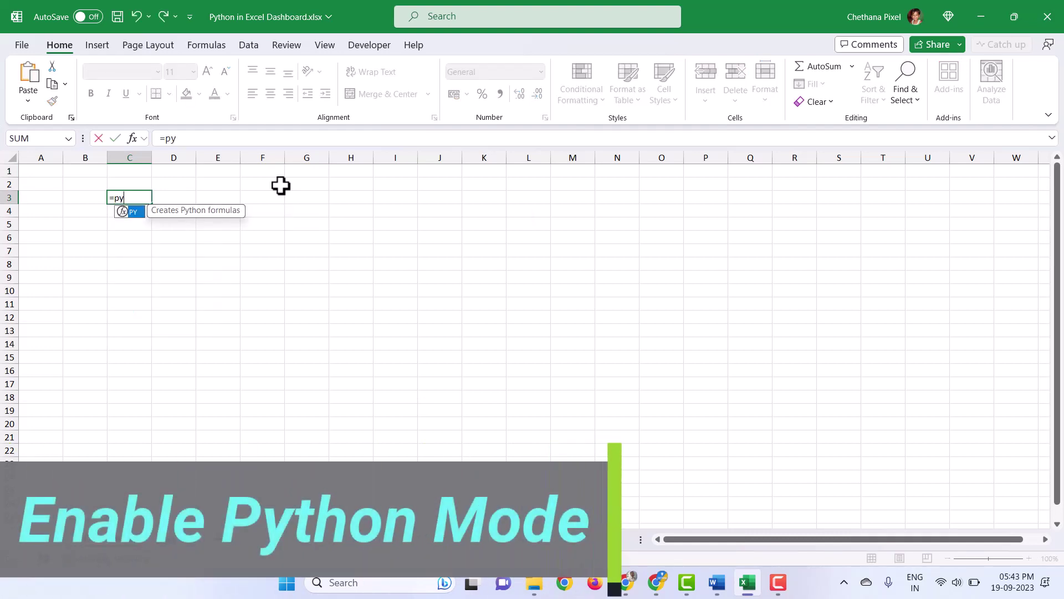
key("Tab")
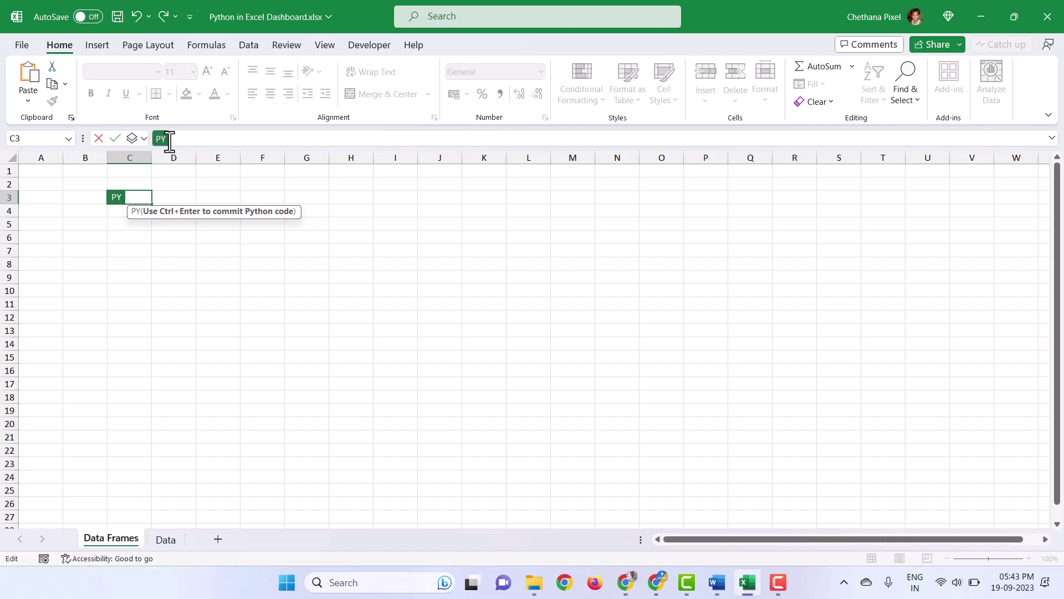
key("Escape")
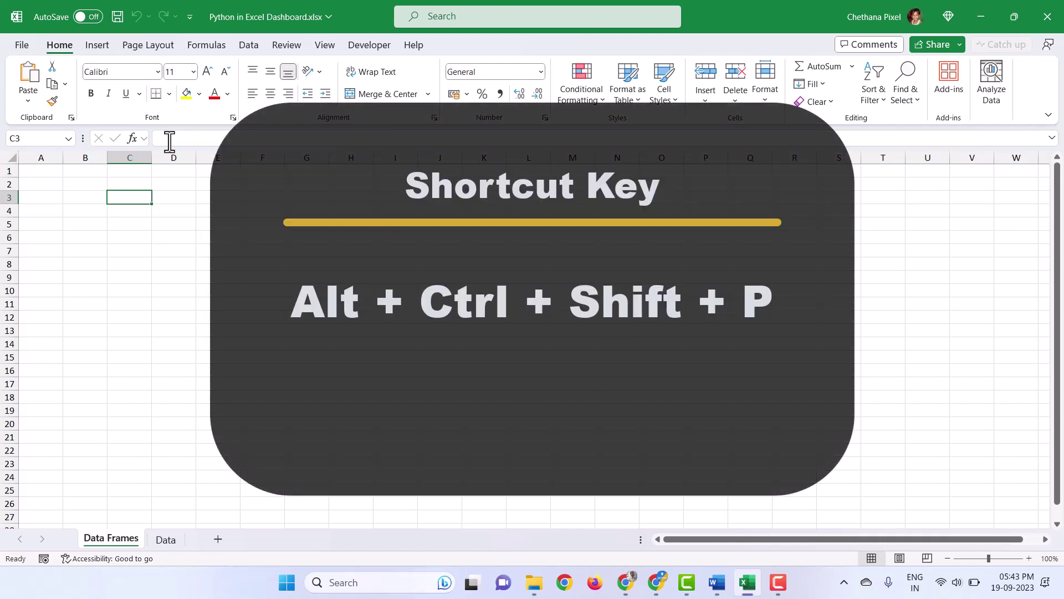
key("ctrl+alt+shift+p")
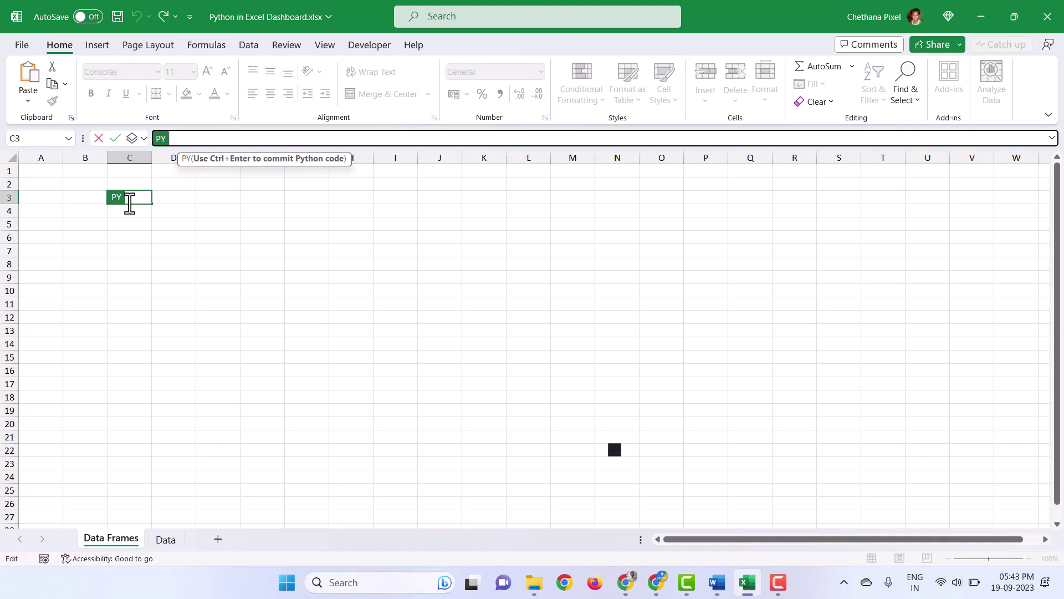
Enter 'import pandas as pd' as C3's Python code and run it.
type("impoet")
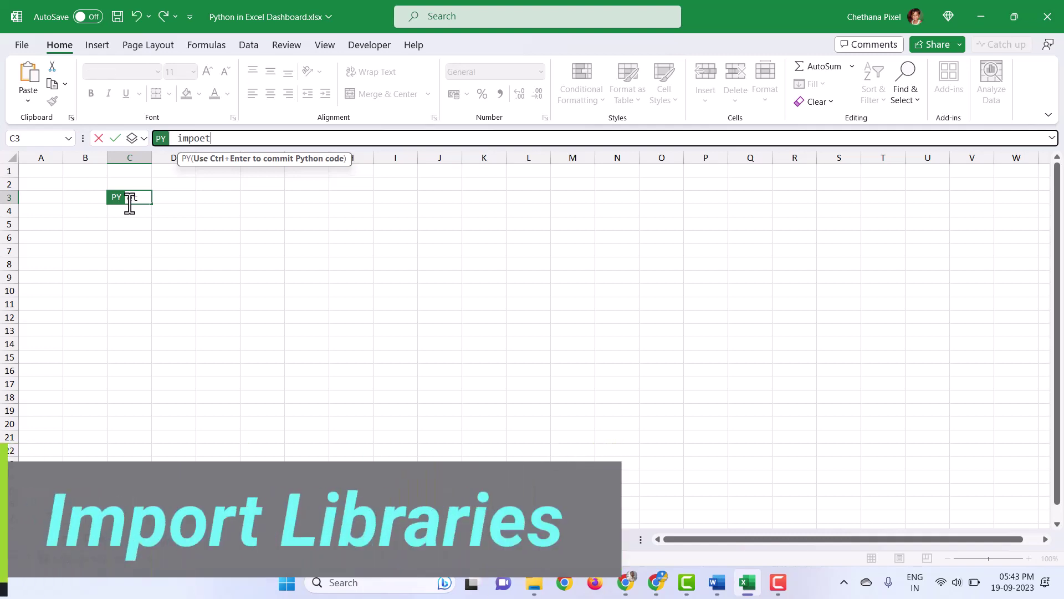
key("BackSpace")
key("BackSpace")
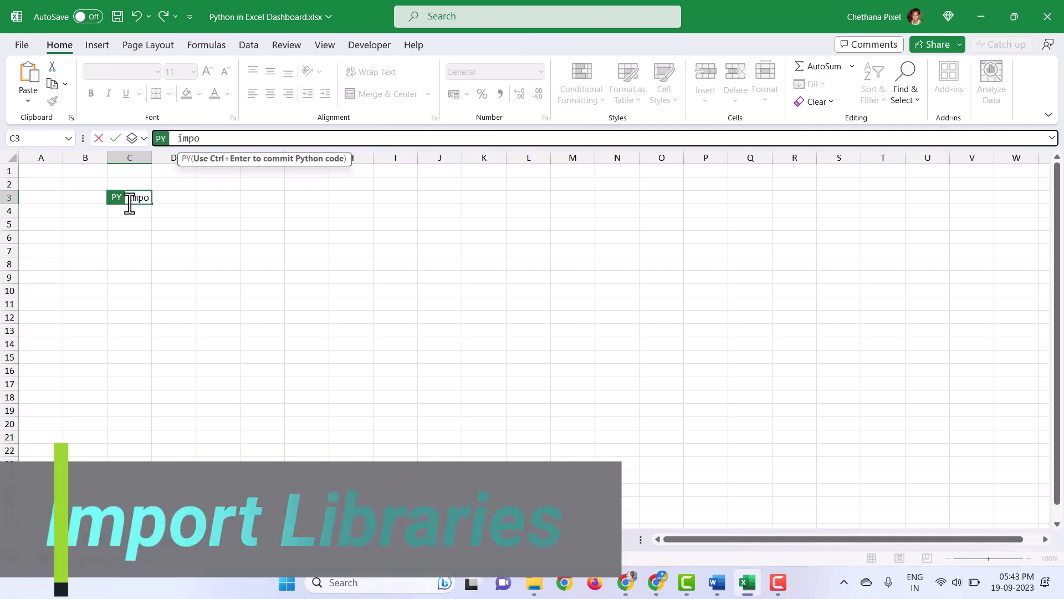
type("rt")
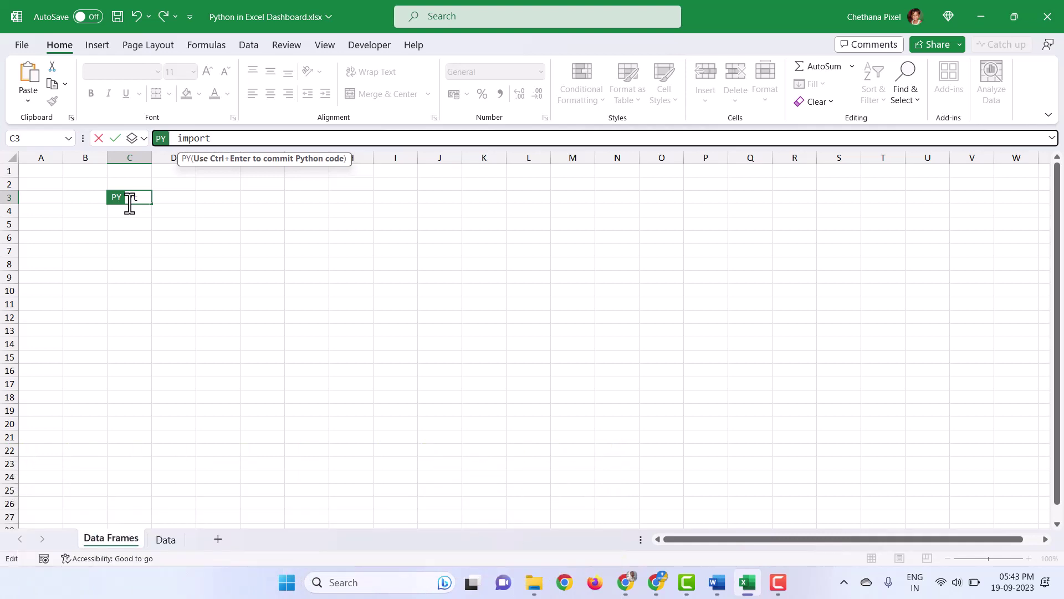
type(" pan")
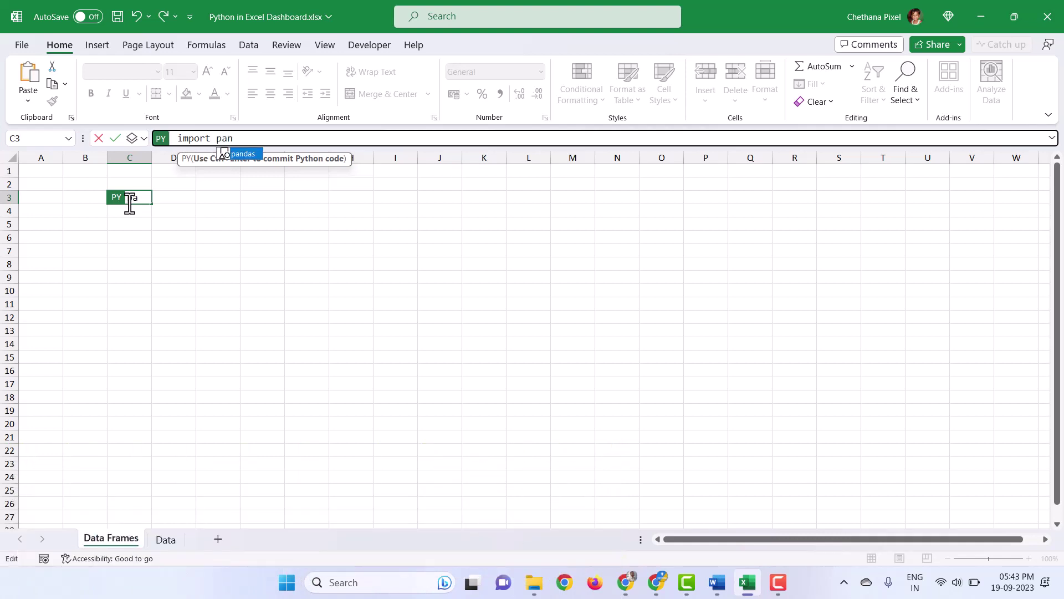
type("das")
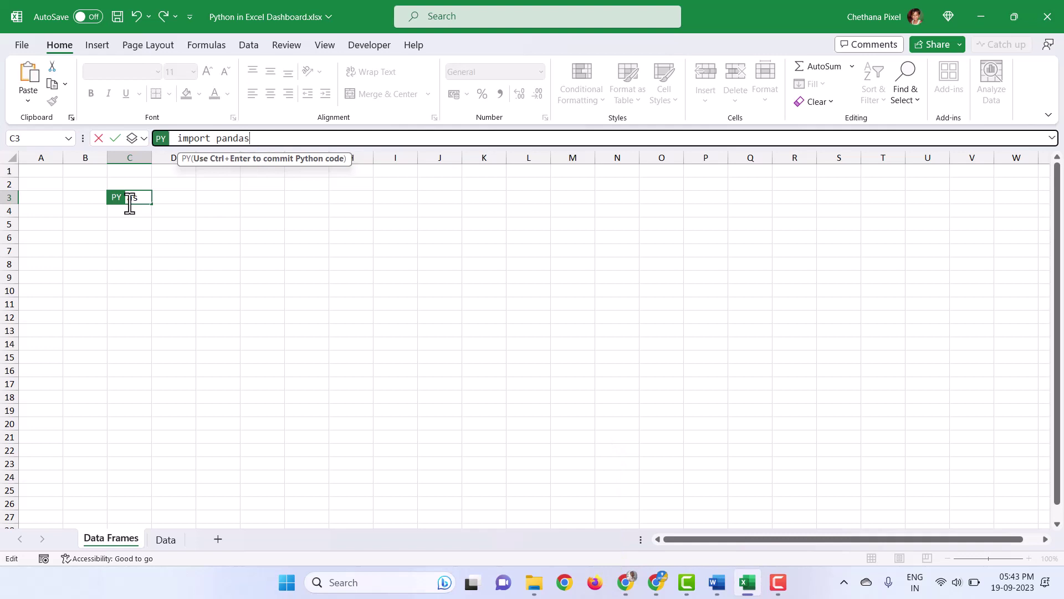
type(" as pd")
key("Return")
key("BackSpace")
key("ctrl+Return")
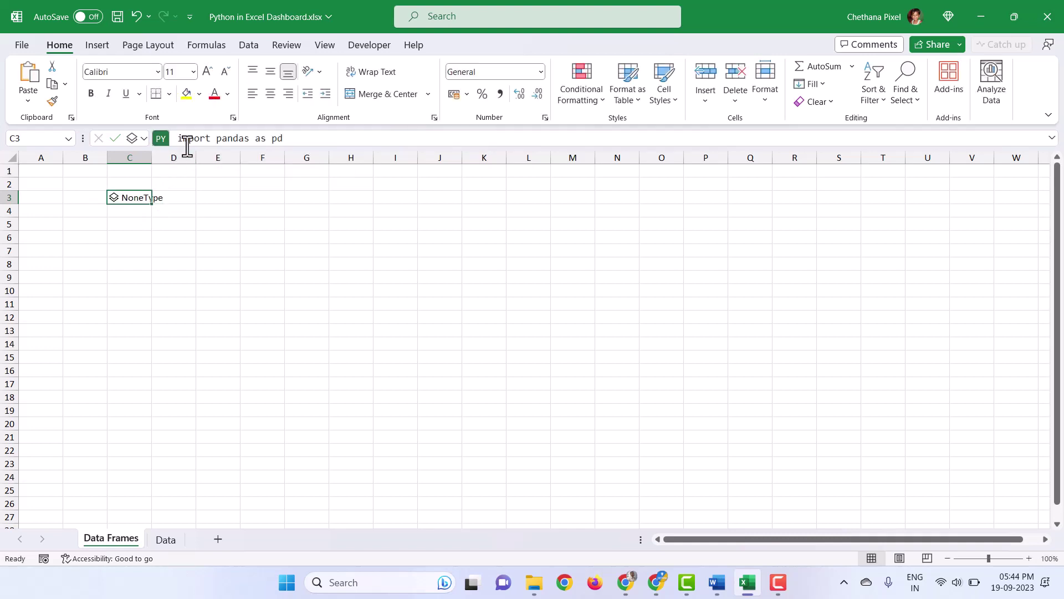
Add a second line "Imported Pandas" to C3's code so the cell displays that text.
left_click(198, 201)
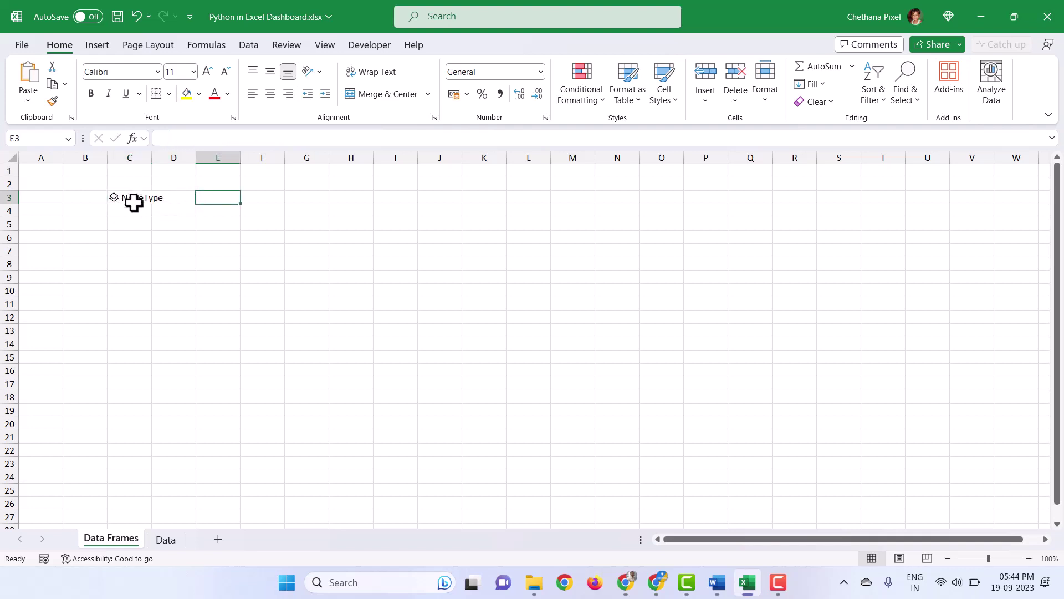
left_click(132, 199)
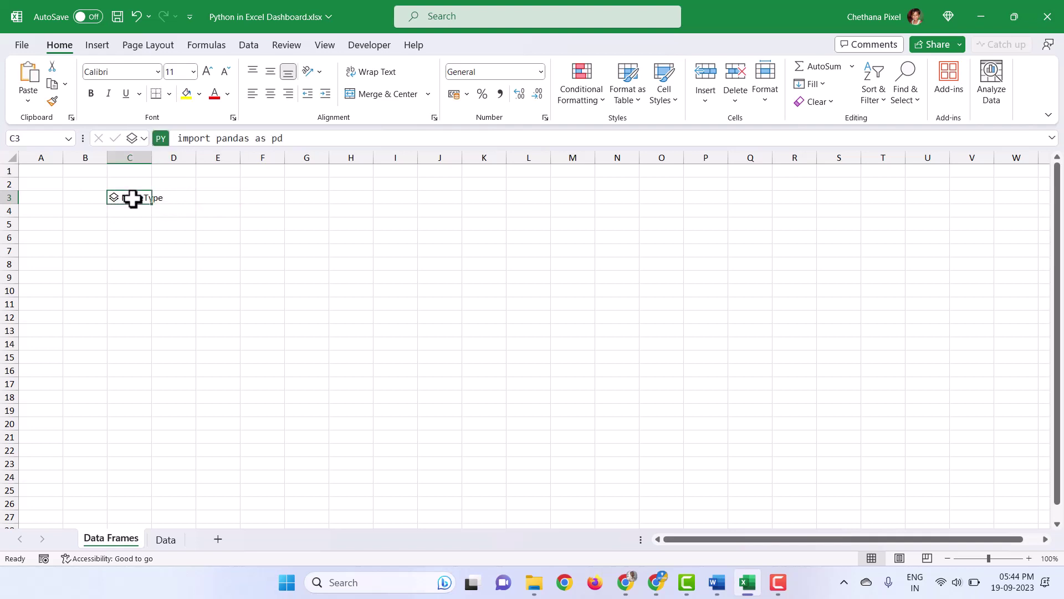
left_click(297, 139)
left_click(298, 139)
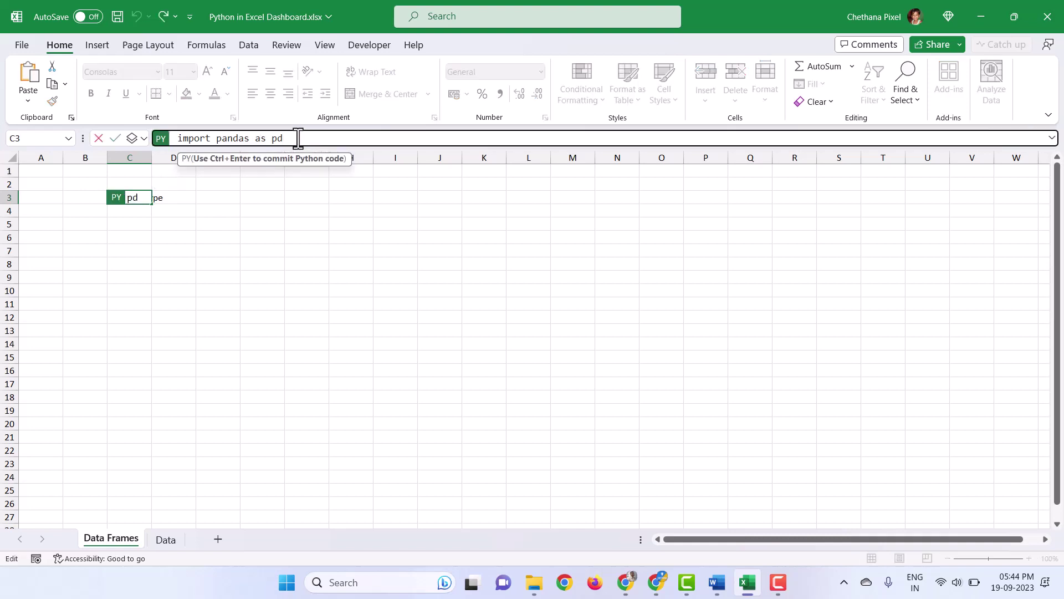
key("ctrl+Return")
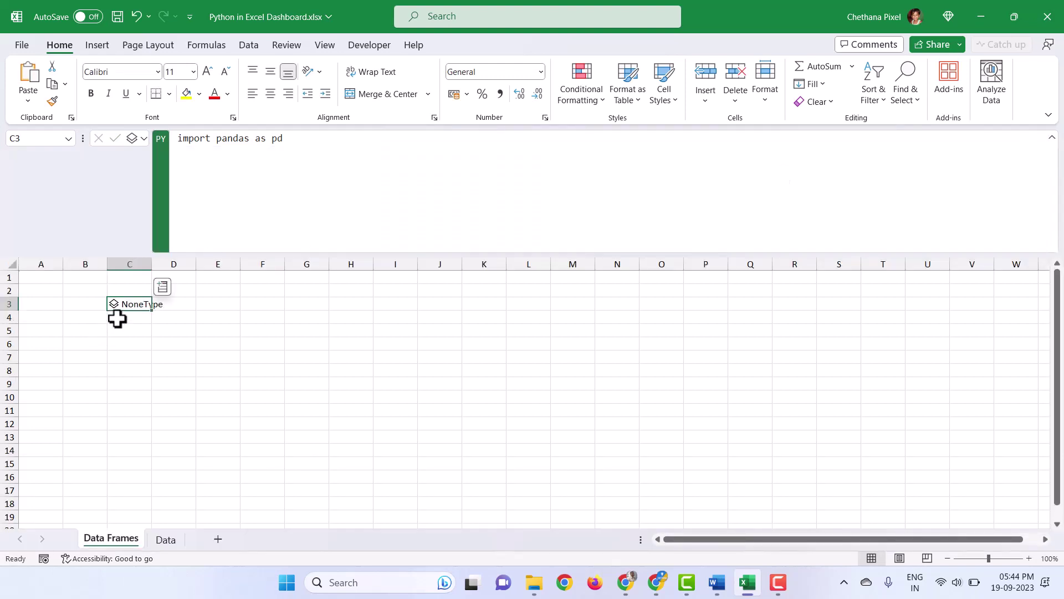
left_click_drag(258, 252, 258, 224)
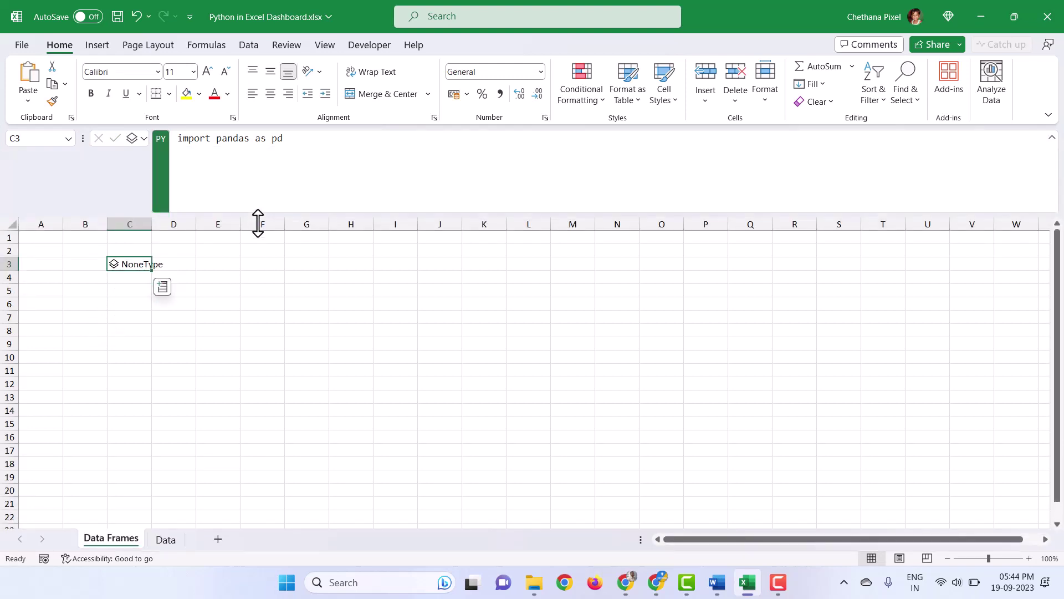
left_click(310, 142)
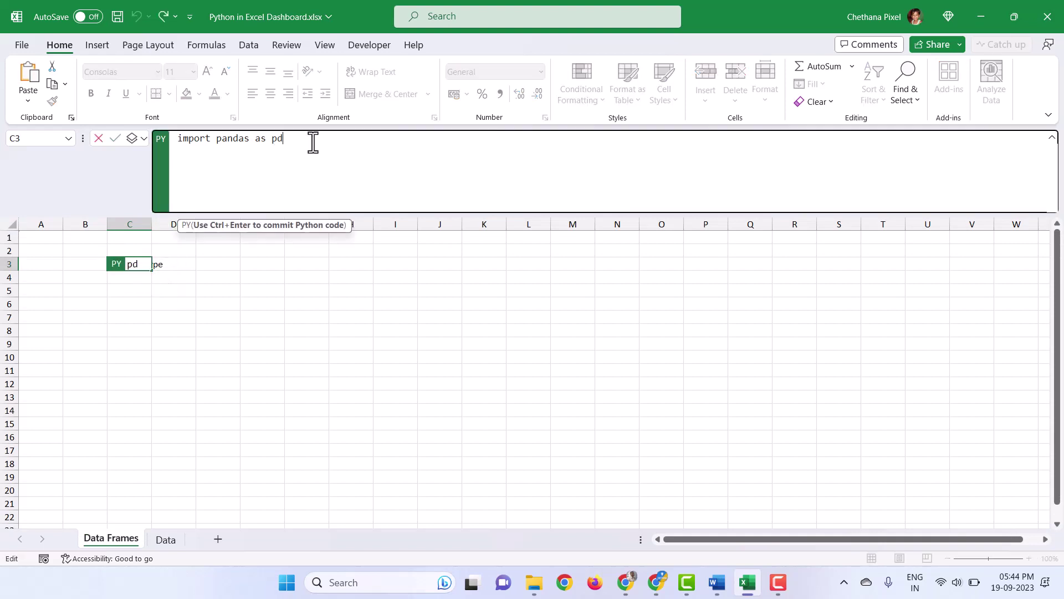
key("Return")
type("\"Imported Pandas")
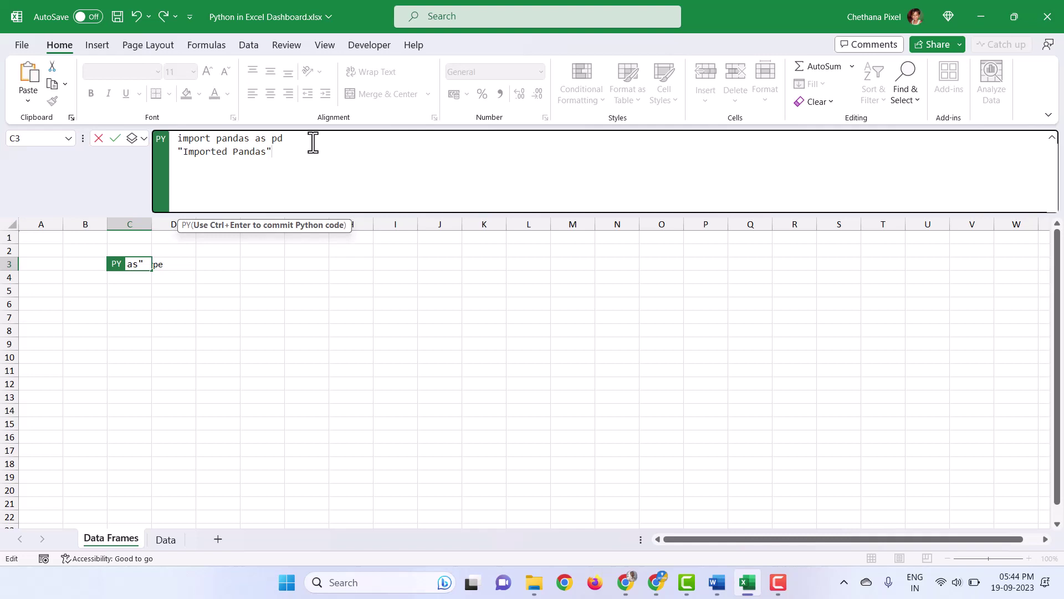
type("\"")
key("ctrl+Return")
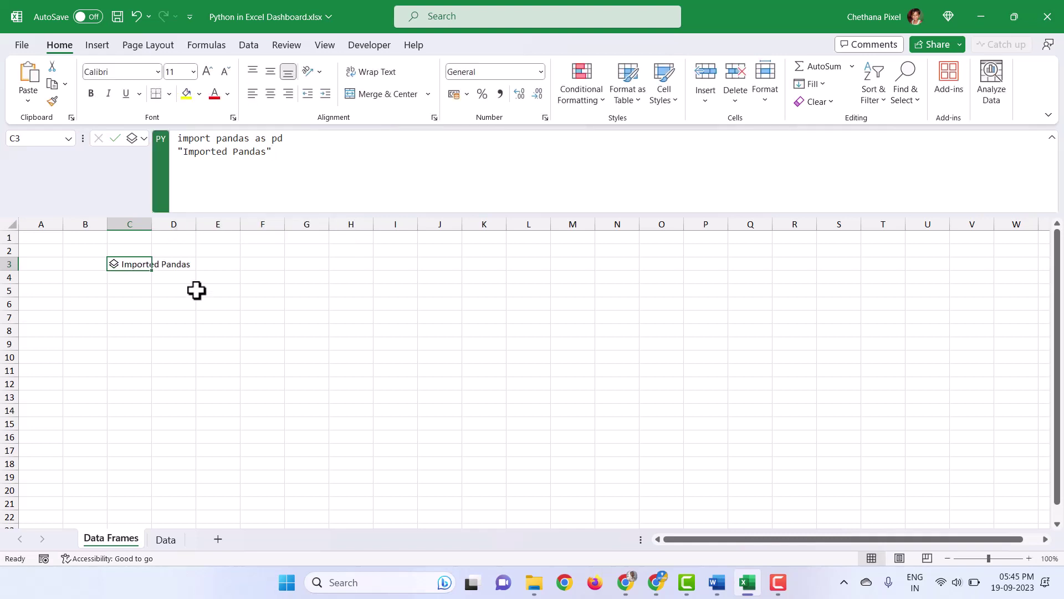
Label cell B3 'Python Libraries'.
left_click(97, 265)
type("Li")
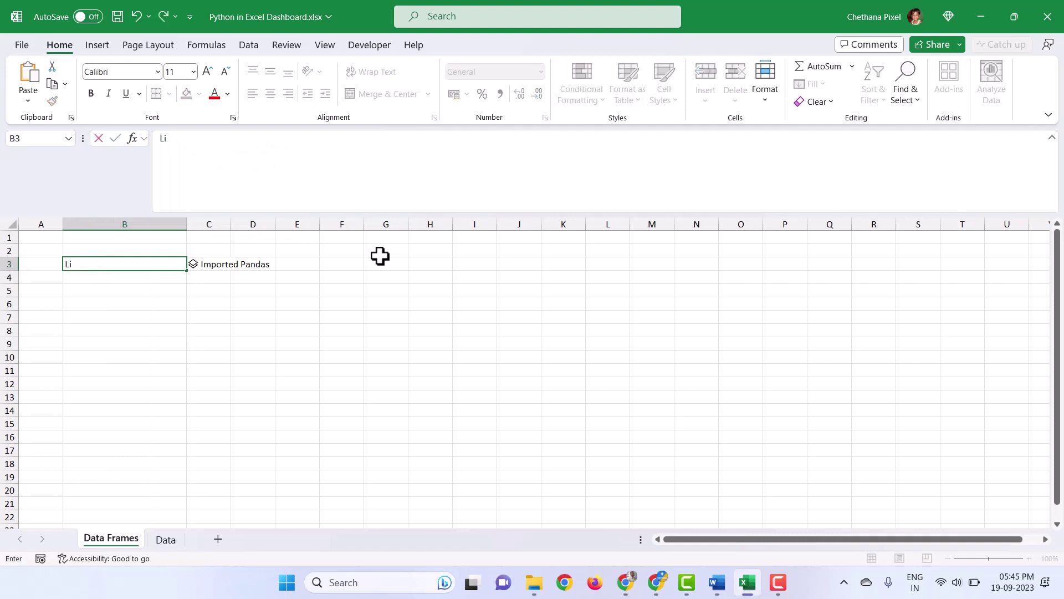
type("ython Libraries")
key("Return")
key("Right")
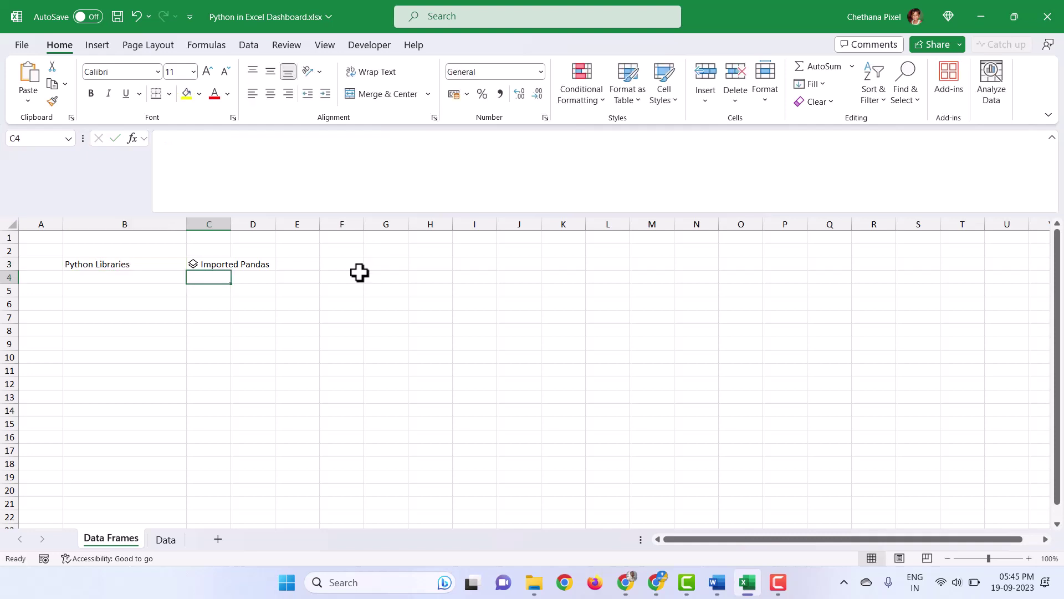
Make C4 a Python cell importing seaborn as sb that displays "Imported Seaborn".
type("=py")
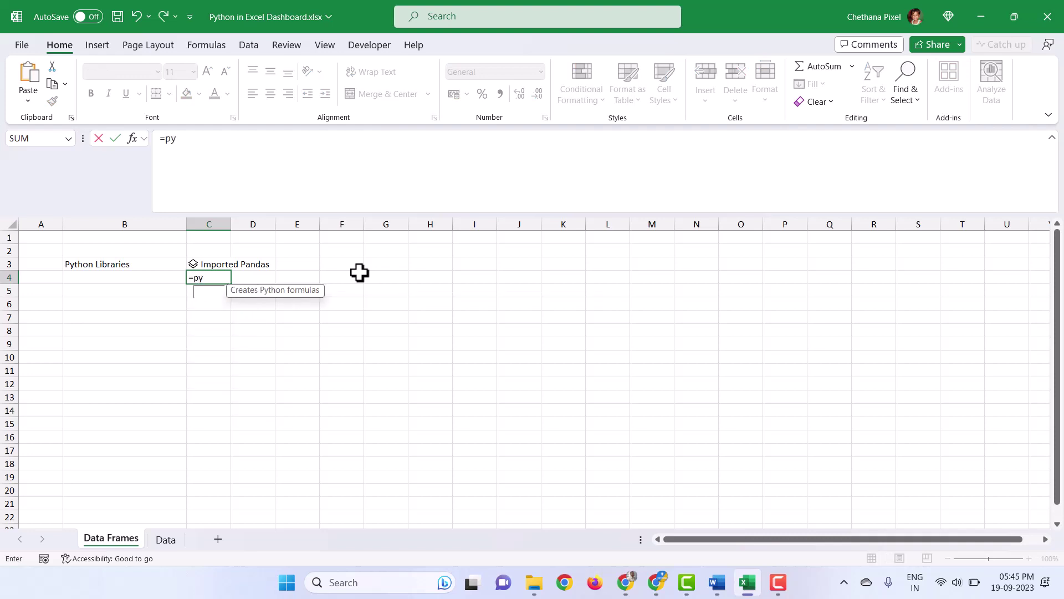
key("Tab")
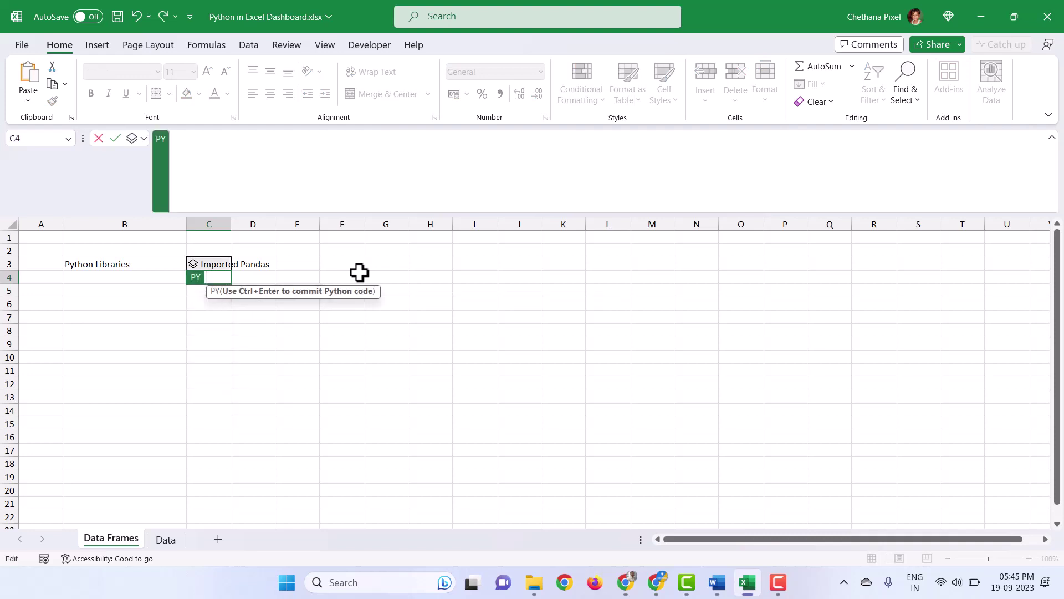
type("mpoe")
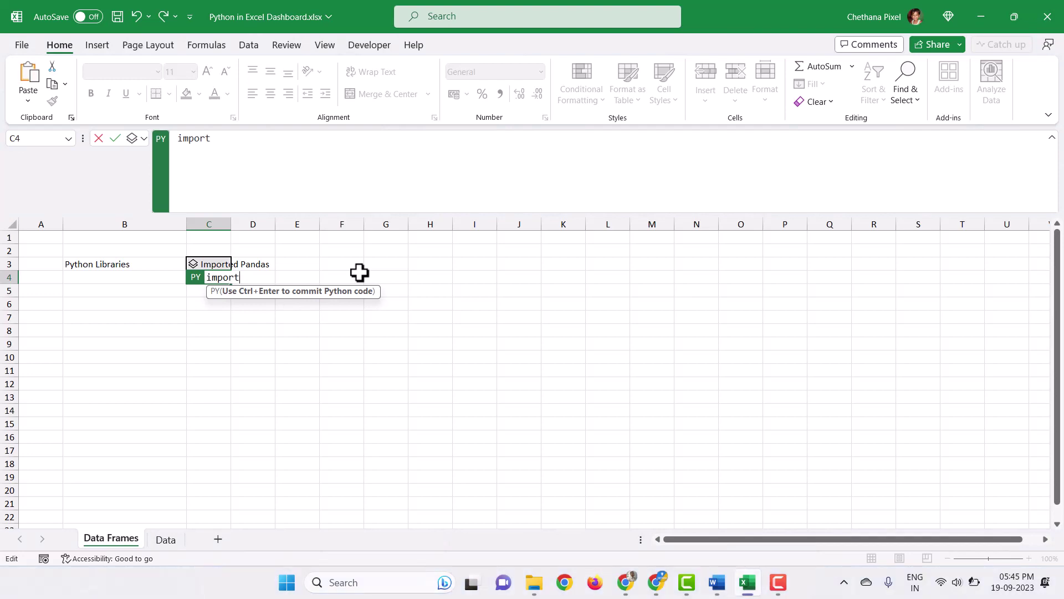
type("ebo")
key("BackSpace")
key("BackSpace")
type("a")
key("Tab")
type("as sb")
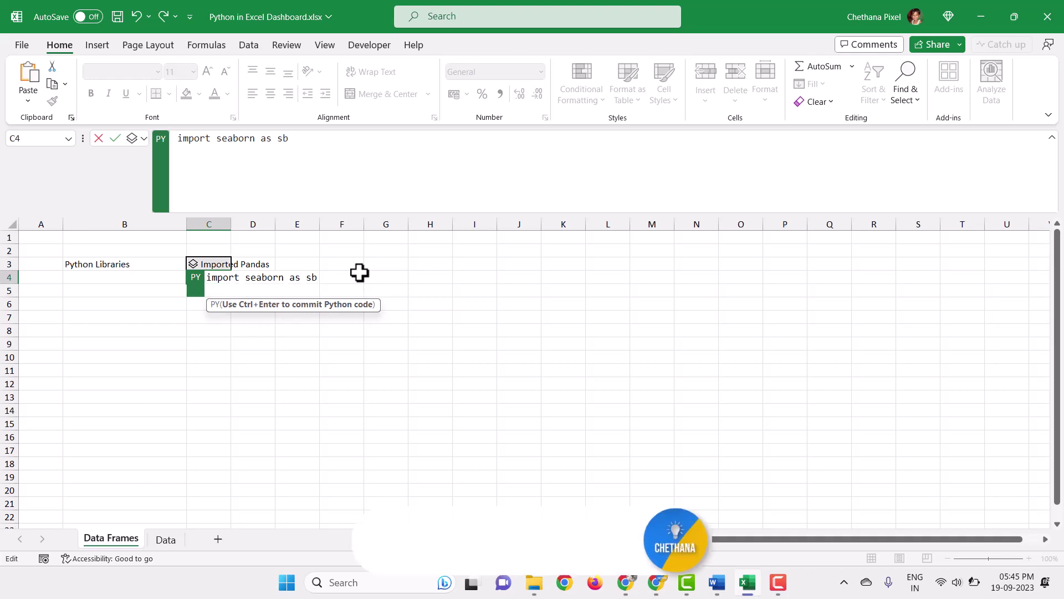
key("Return")
type("\"Imported")
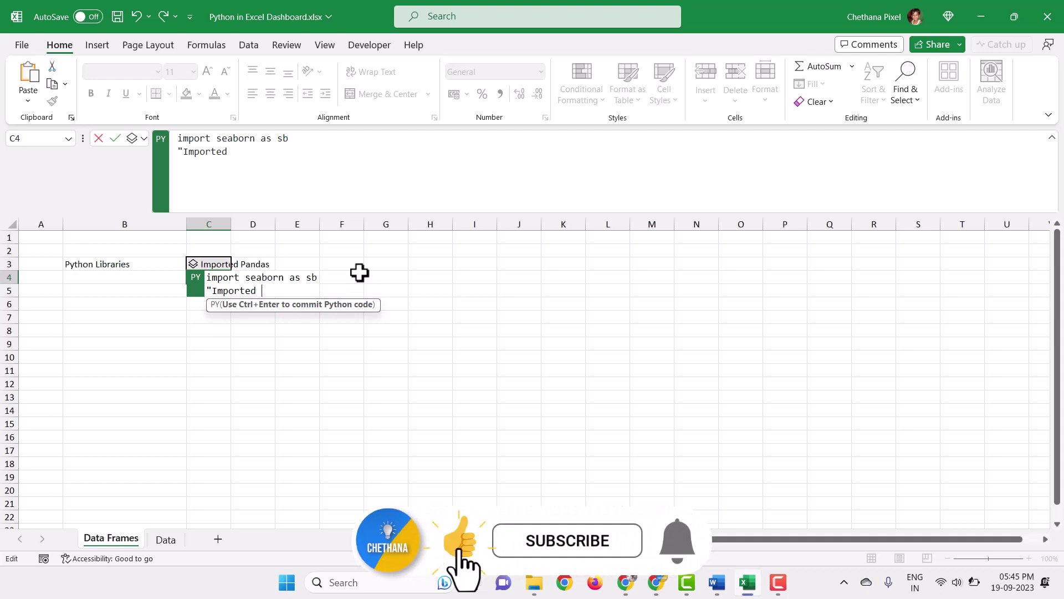
type(" Seab")
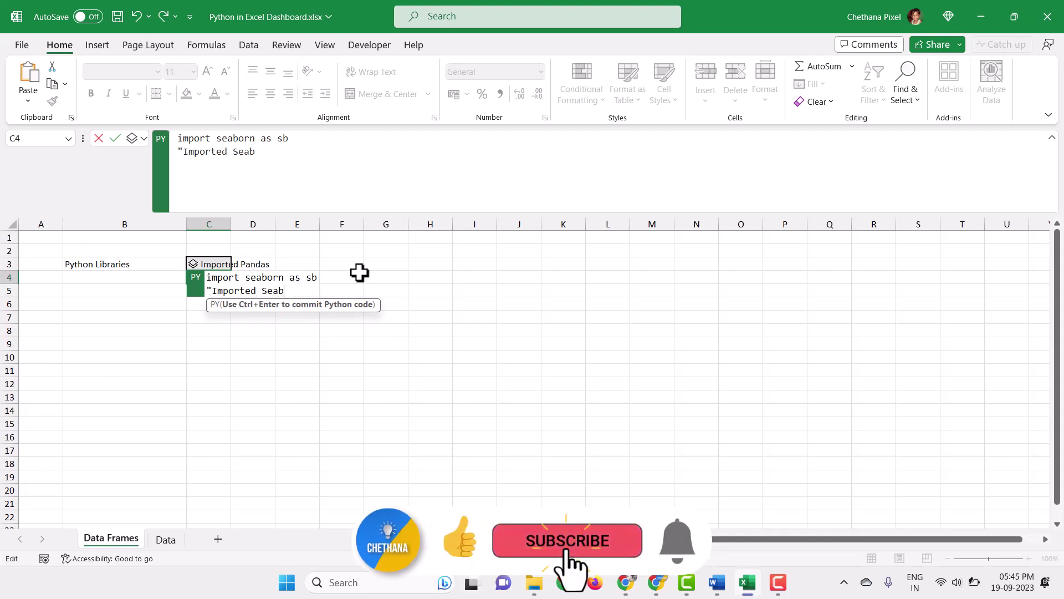
type("orn\"")
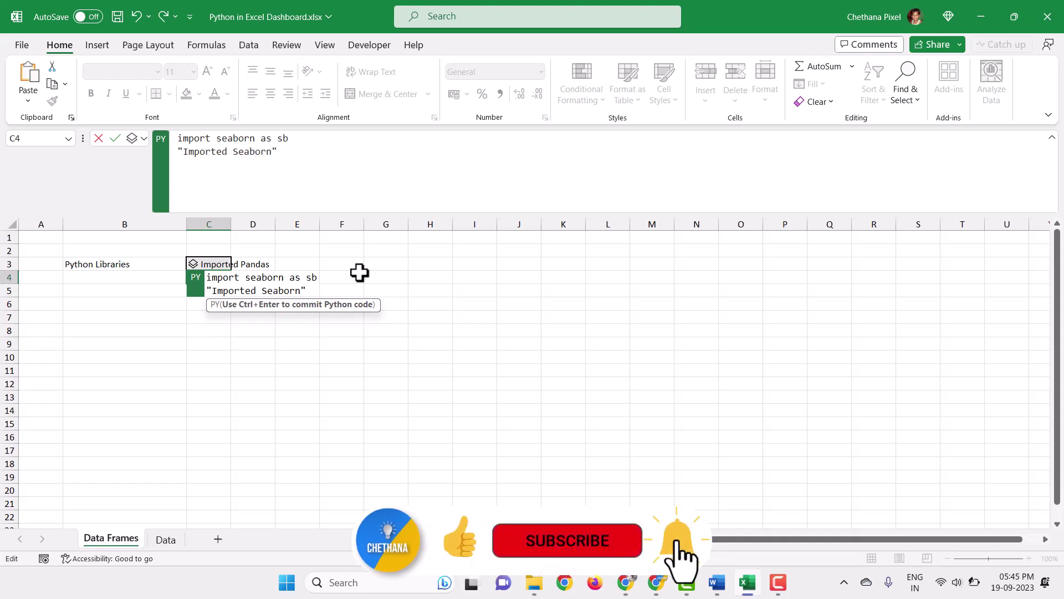
key("ctrl+Return")
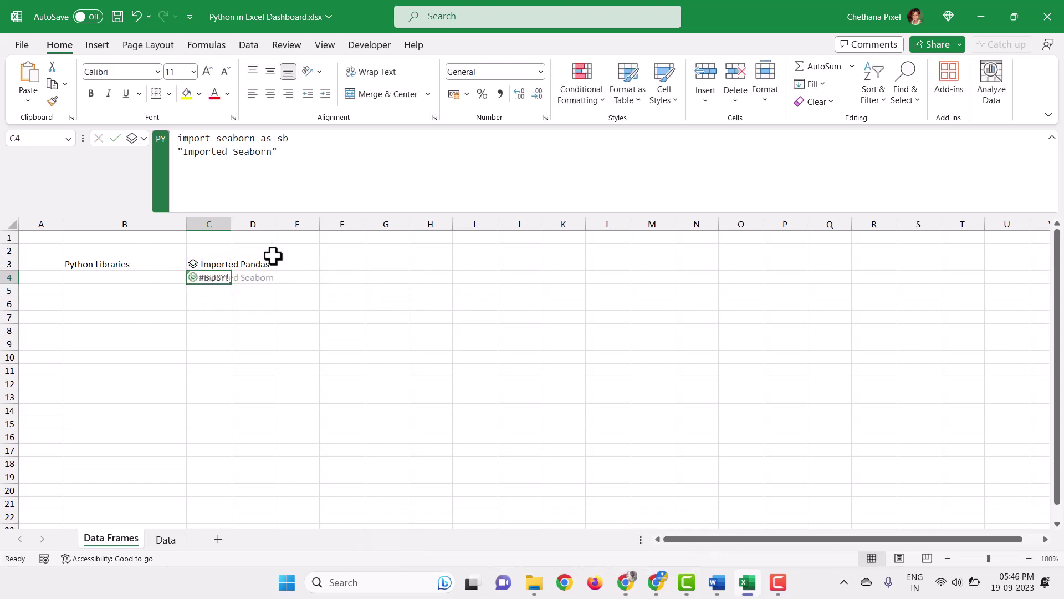
left_click(112, 279)
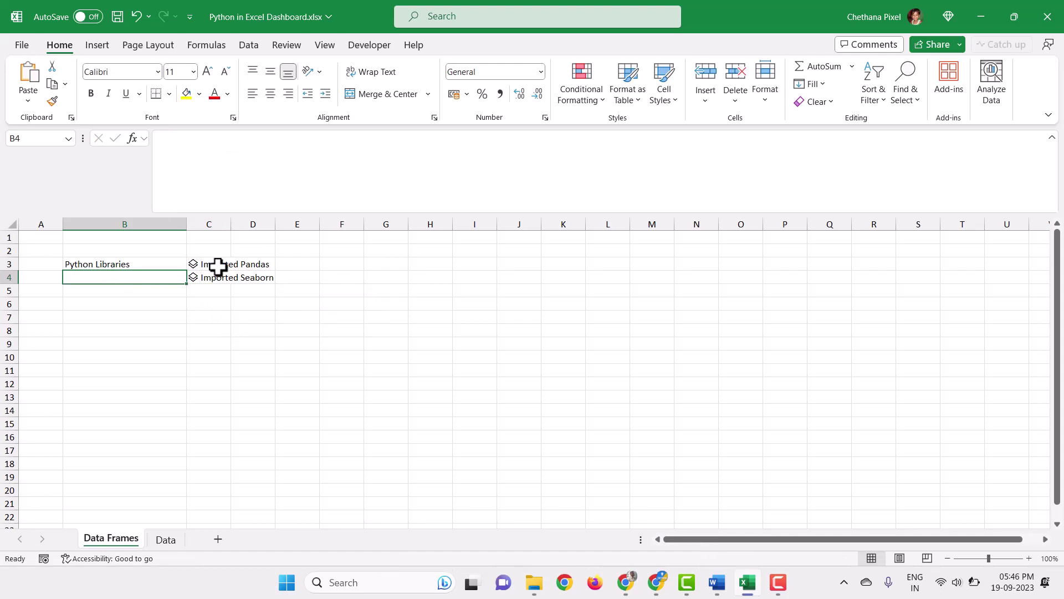
left_click(198, 301)
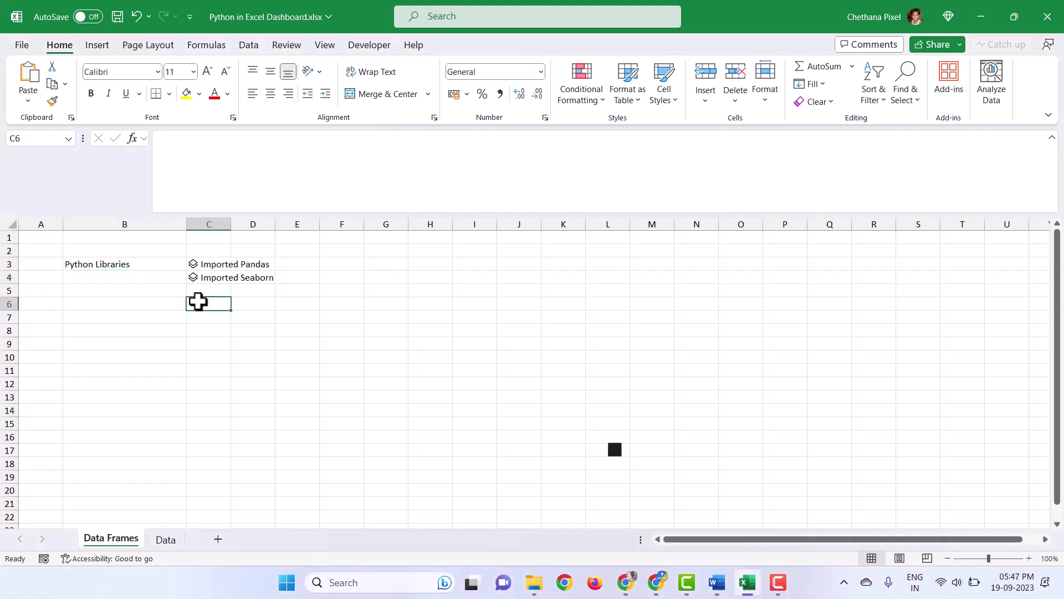
key("Left")
type("D")
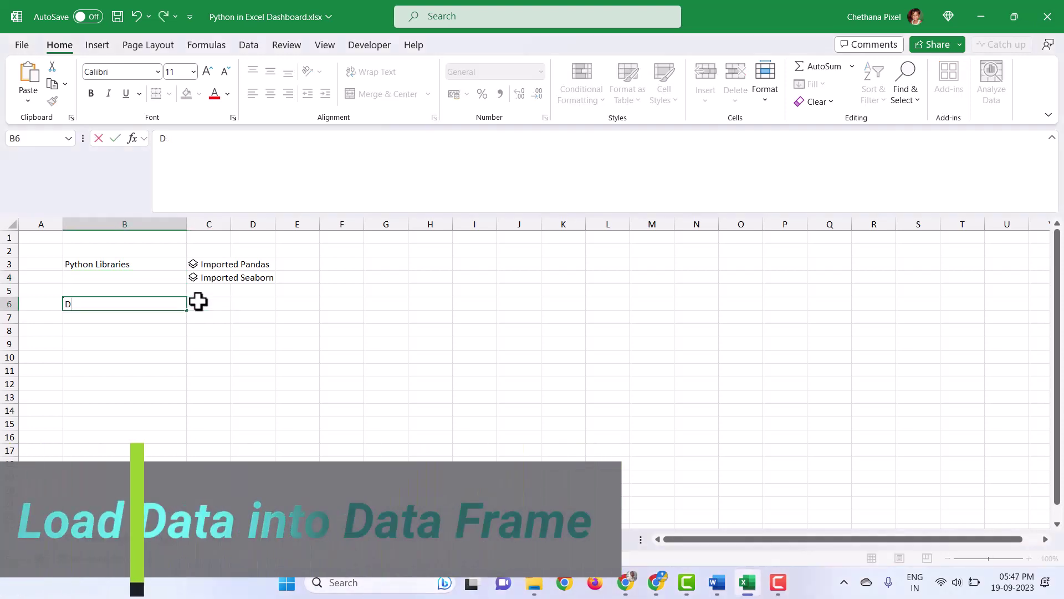
type("aTa Frame - df")
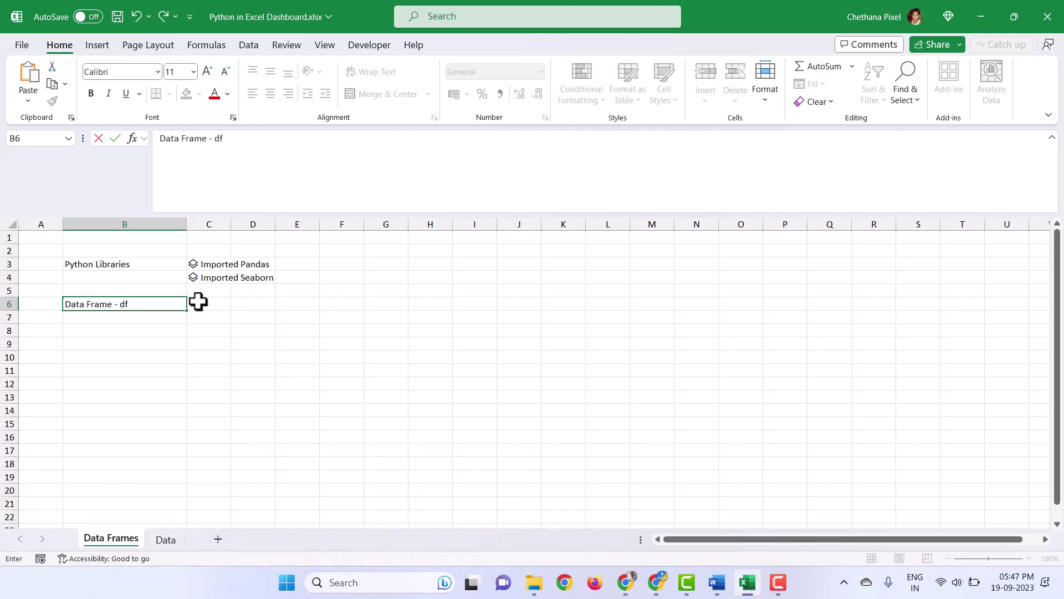
left_click(198, 302)
type("=py")
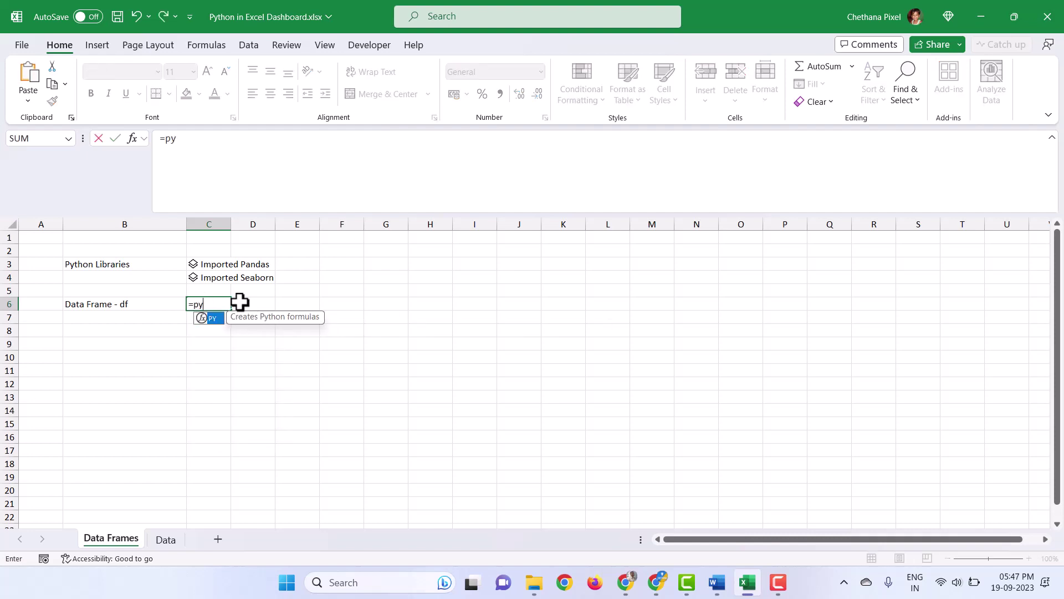
key("Tab")
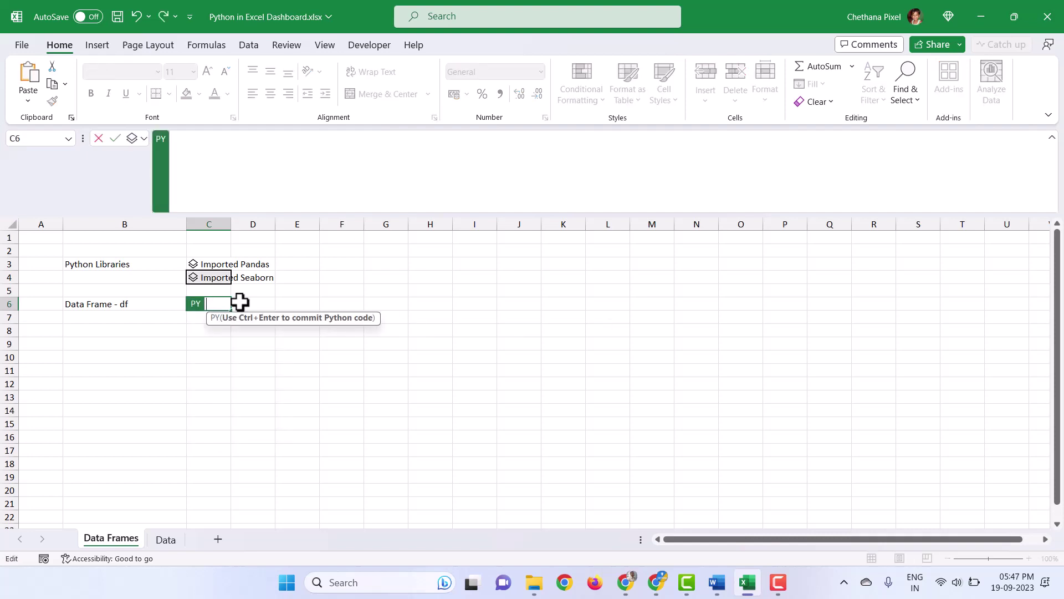
type("df =")
left_click(166, 538)
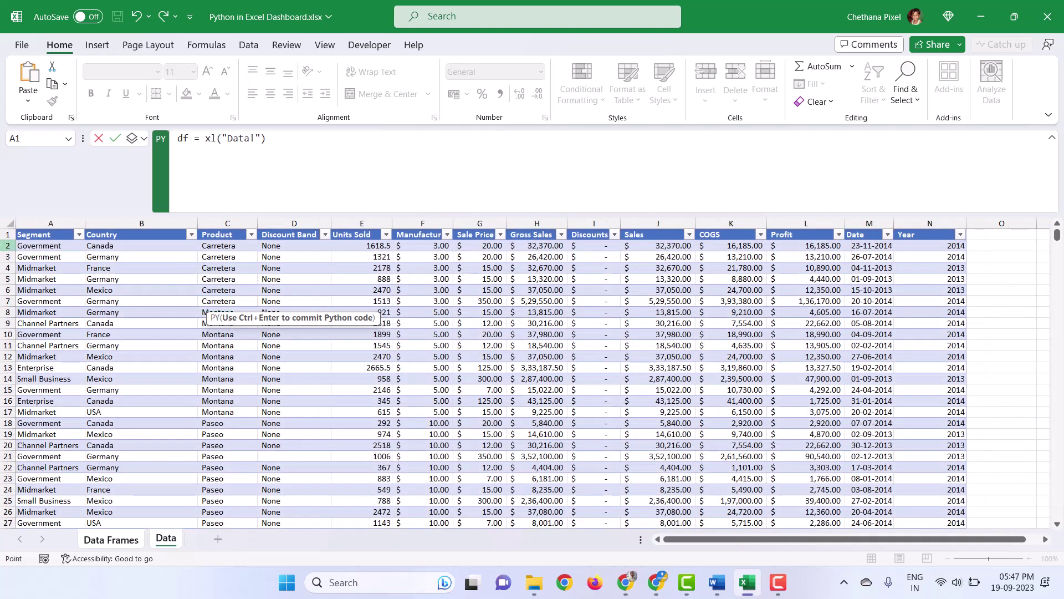
left_click(13, 232)
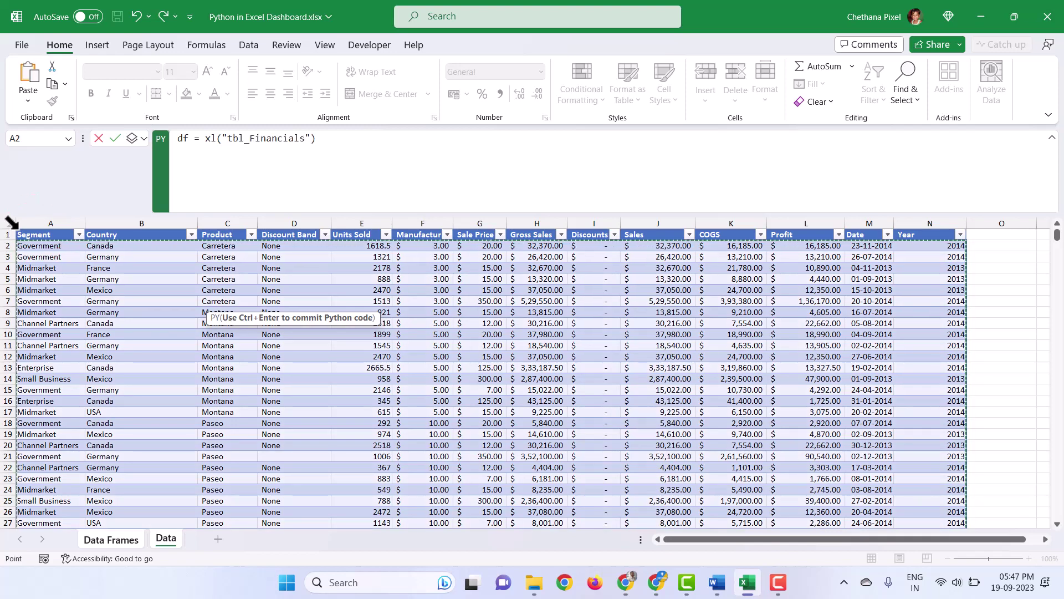
left_click(13, 227)
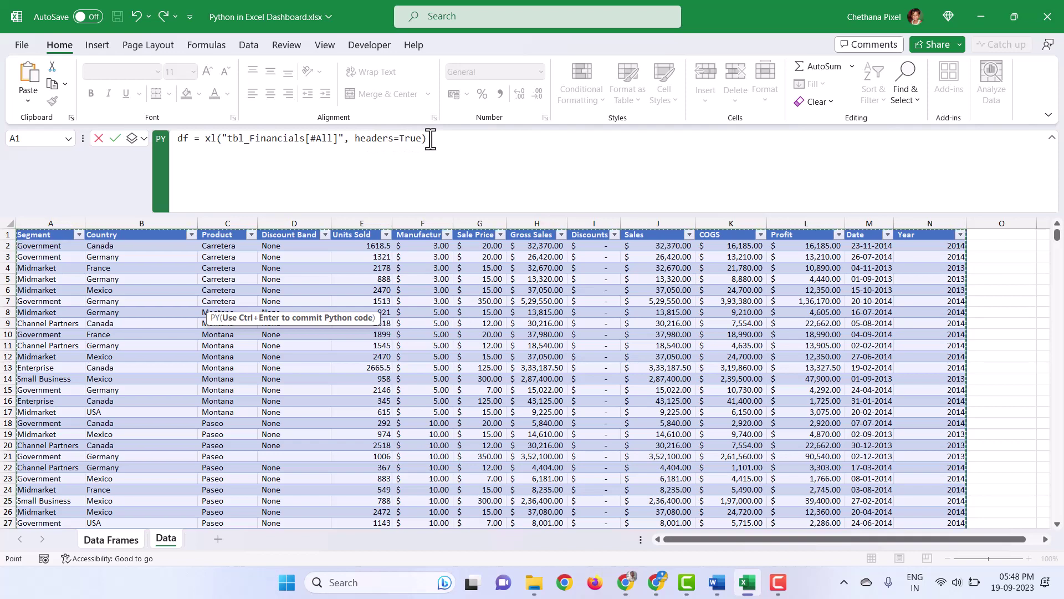
key("ctrl+Return")
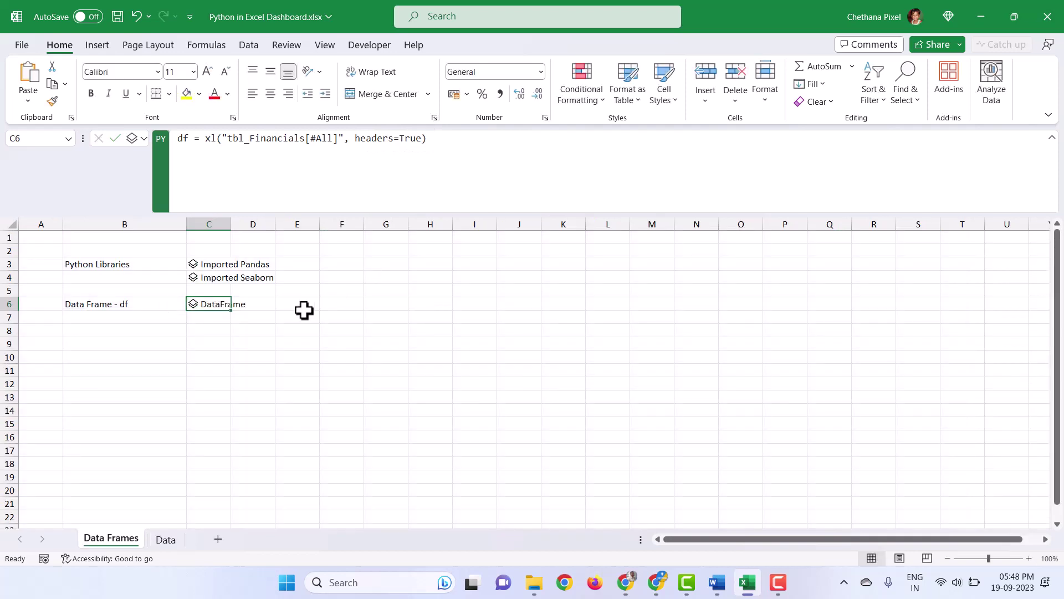
left_click(193, 305)
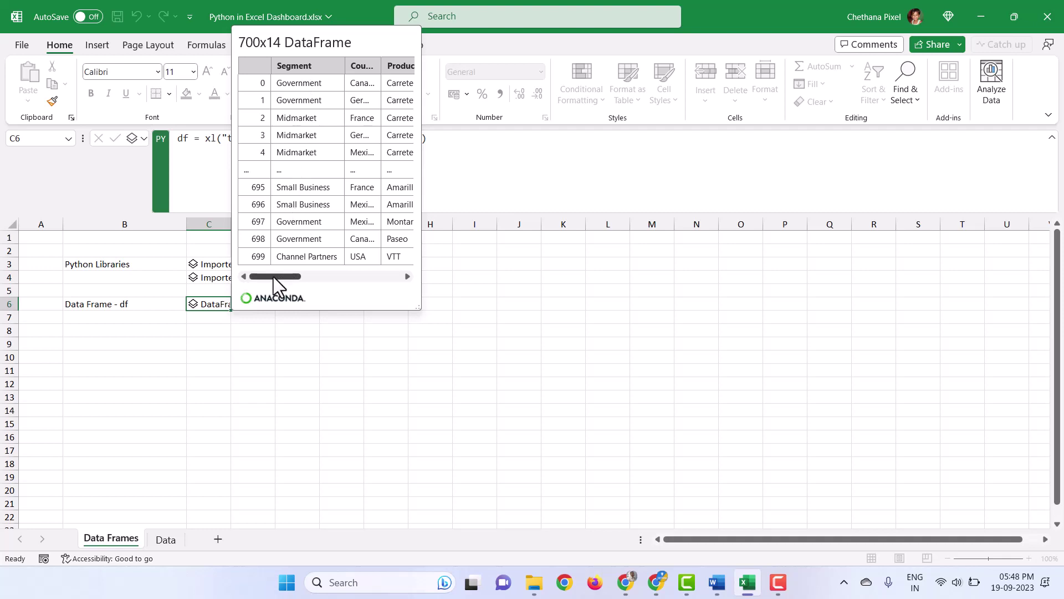
left_click_drag(274, 277, 384, 271)
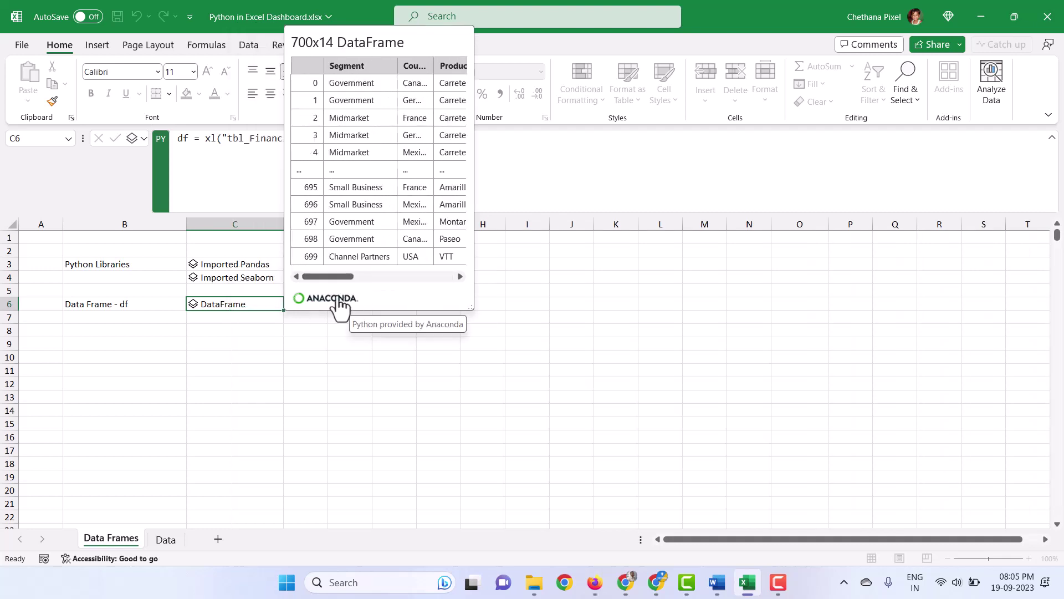
left_click(320, 303)
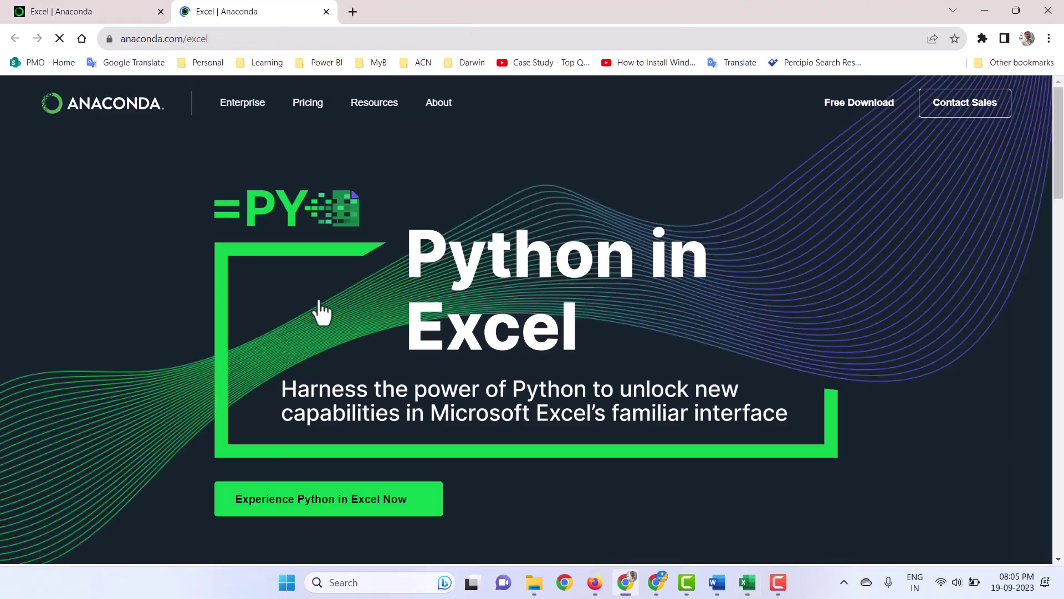
scroll(613, 351, "down", 13)
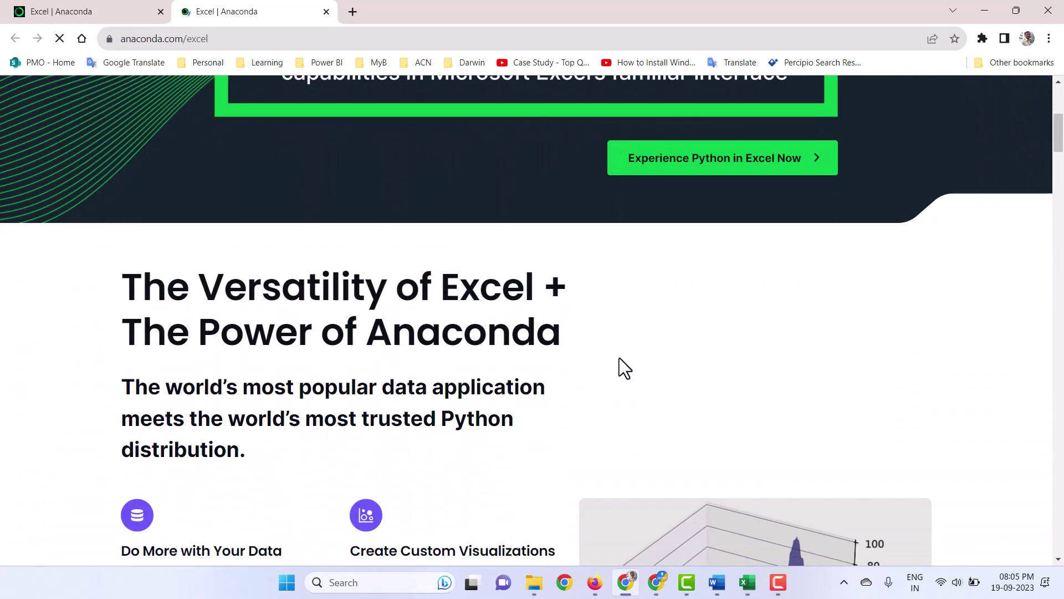
scroll(557, 366, "up", 10)
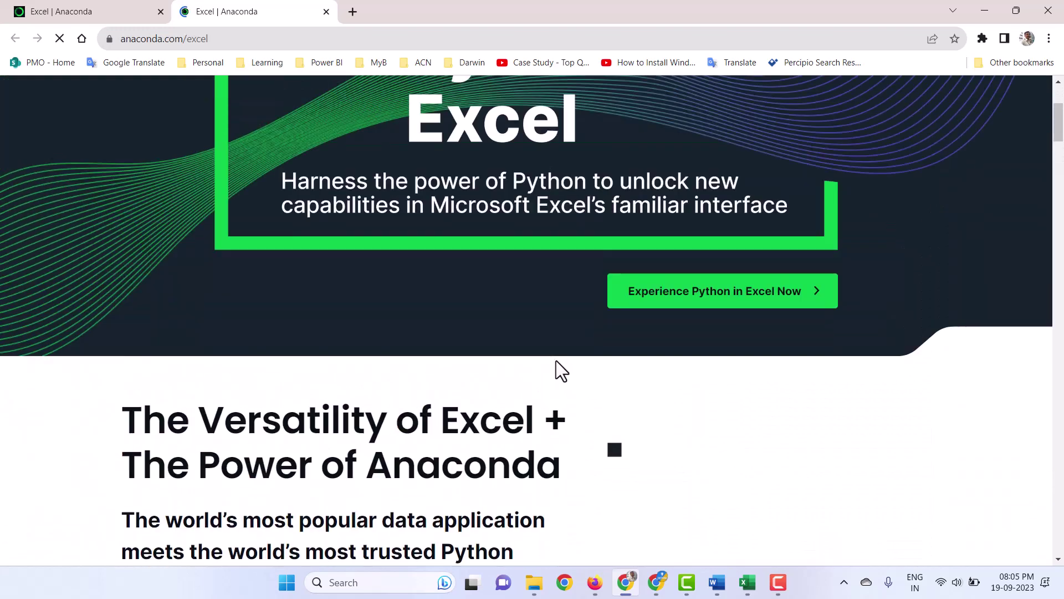
key("alt+Tab")
Run df.describe() in Python cell C8 and spill the result as Excel values.
key("Down")
key("Down")
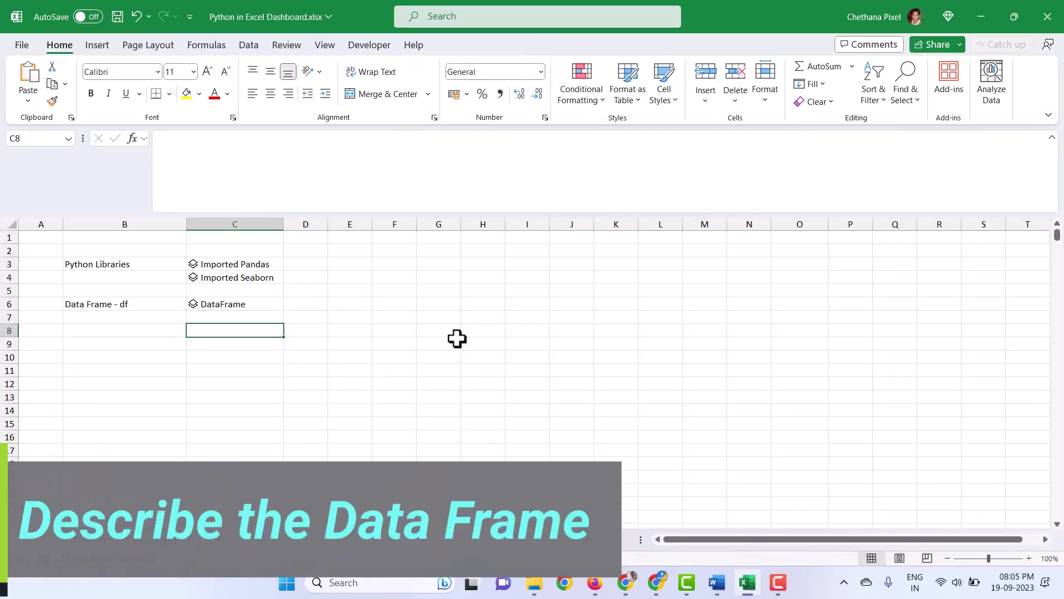
type("=")
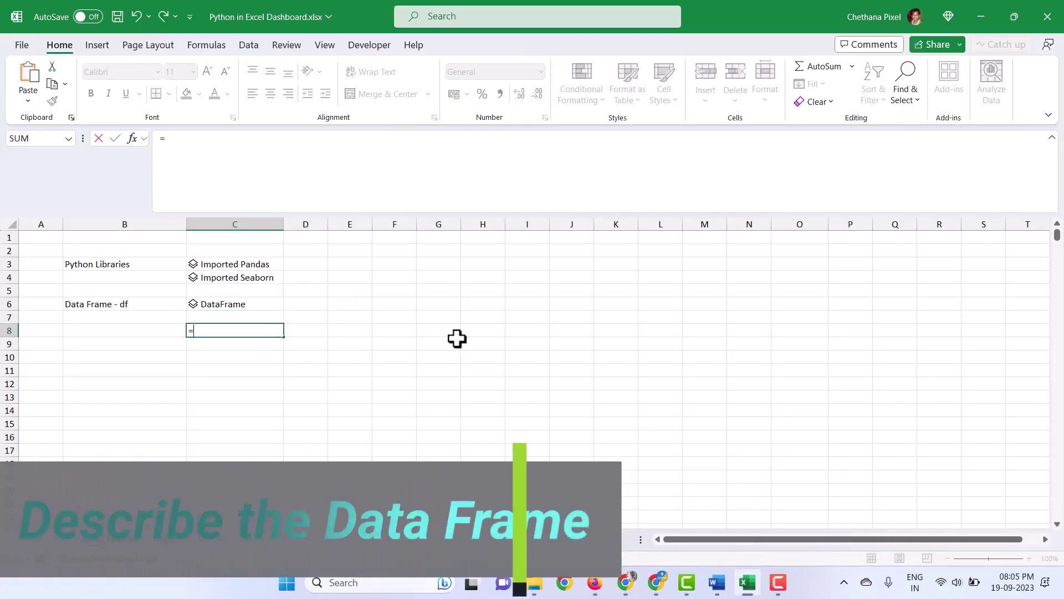
key("Escape")
type("=py")
key("Tab")
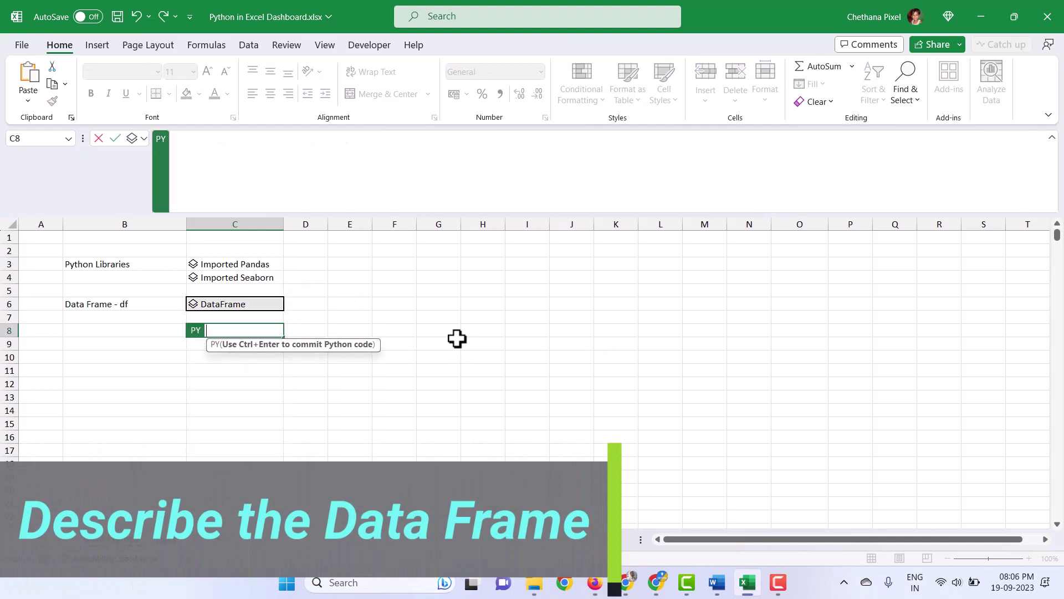
type("df.describe()")
key("Return")
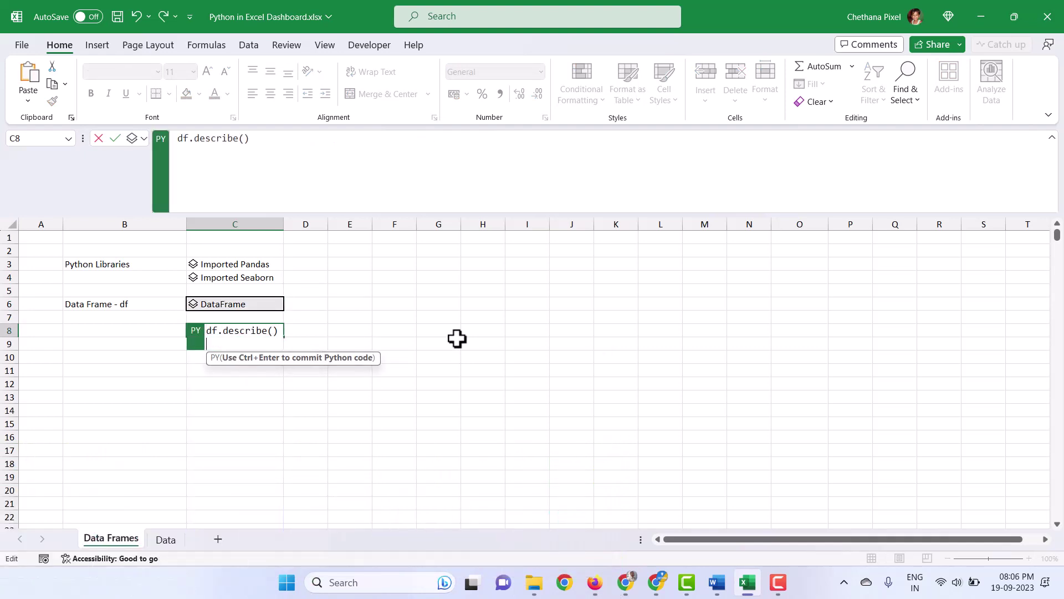
key("BackSpace")
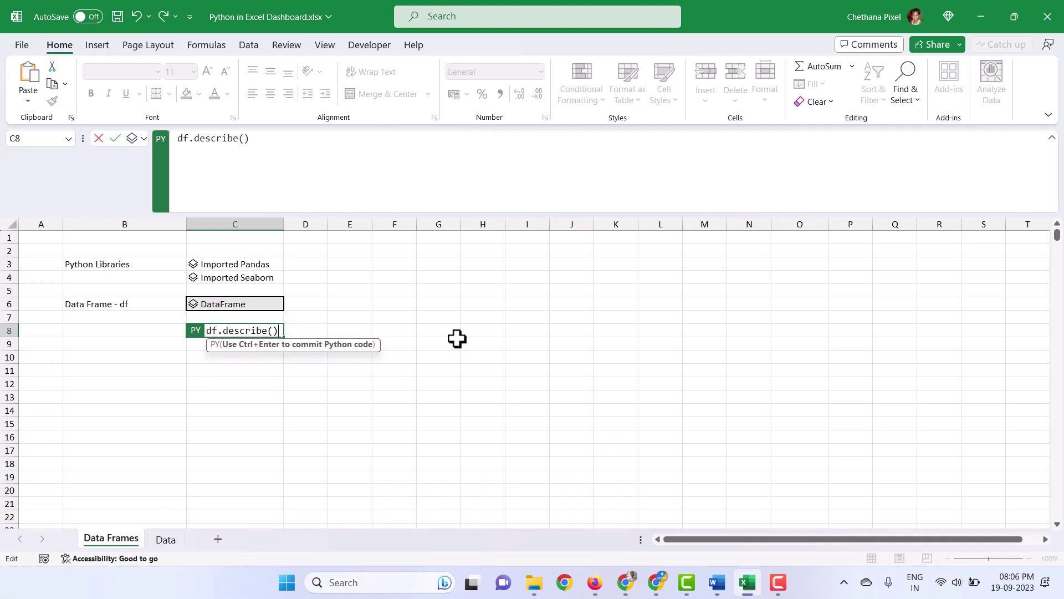
key("ctrl+Return")
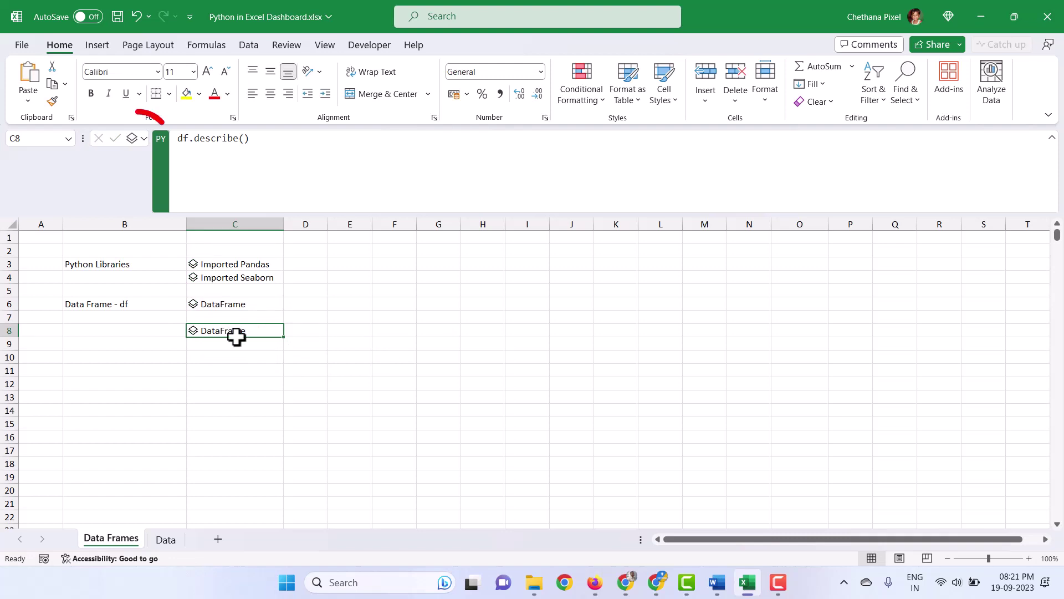
left_click(143, 138)
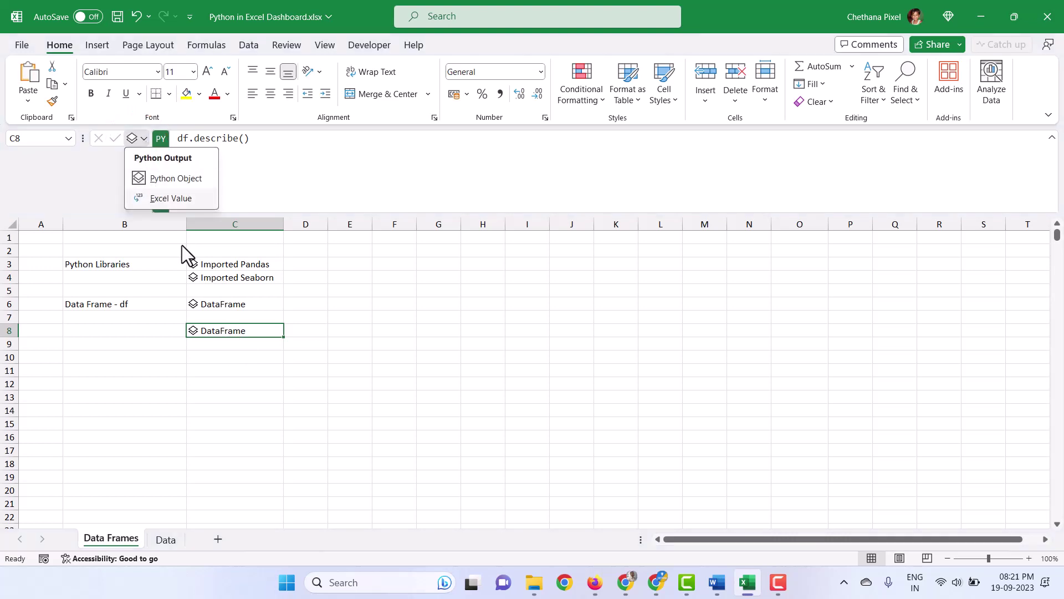
left_click(145, 198)
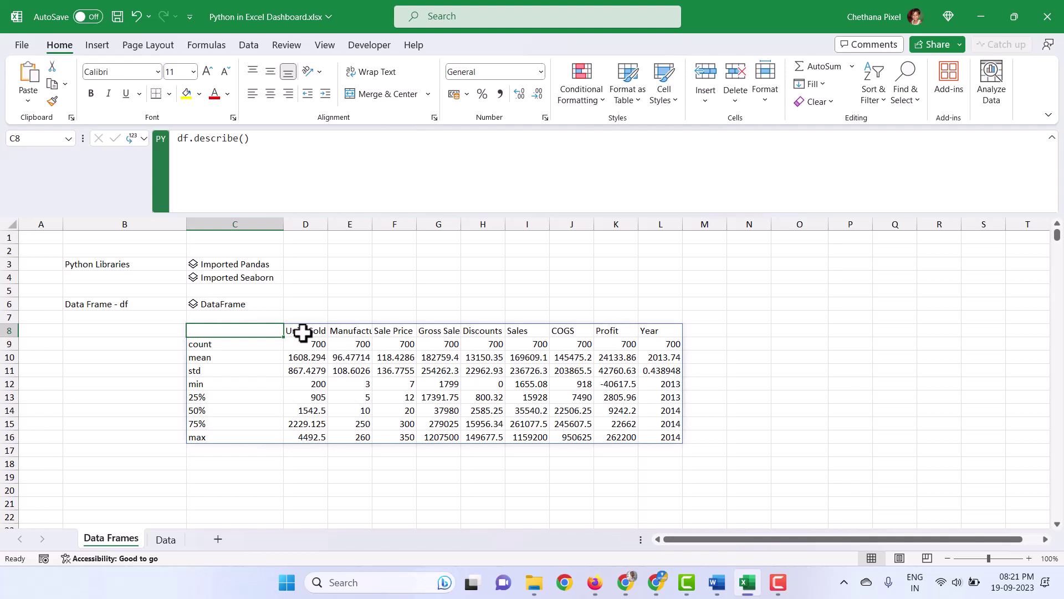
Go over the count, mean, std, min, 25%, 50%, 75% and max statistic rows.
left_click(240, 346)
left_click(240, 359)
left_click(239, 371)
left_click(236, 384)
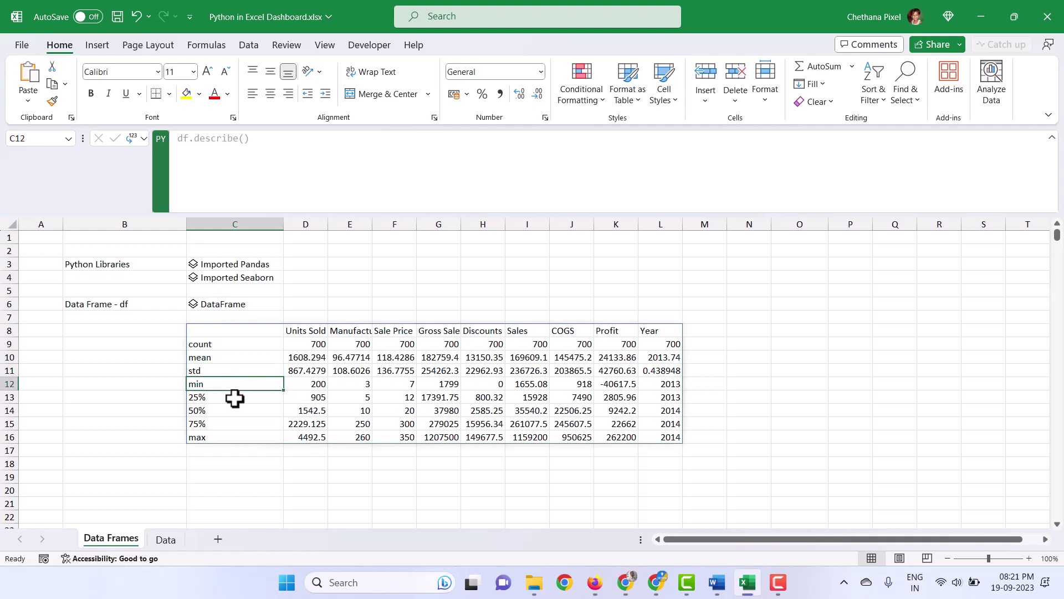
left_click(236, 397)
left_click(233, 410)
left_click(232, 424)
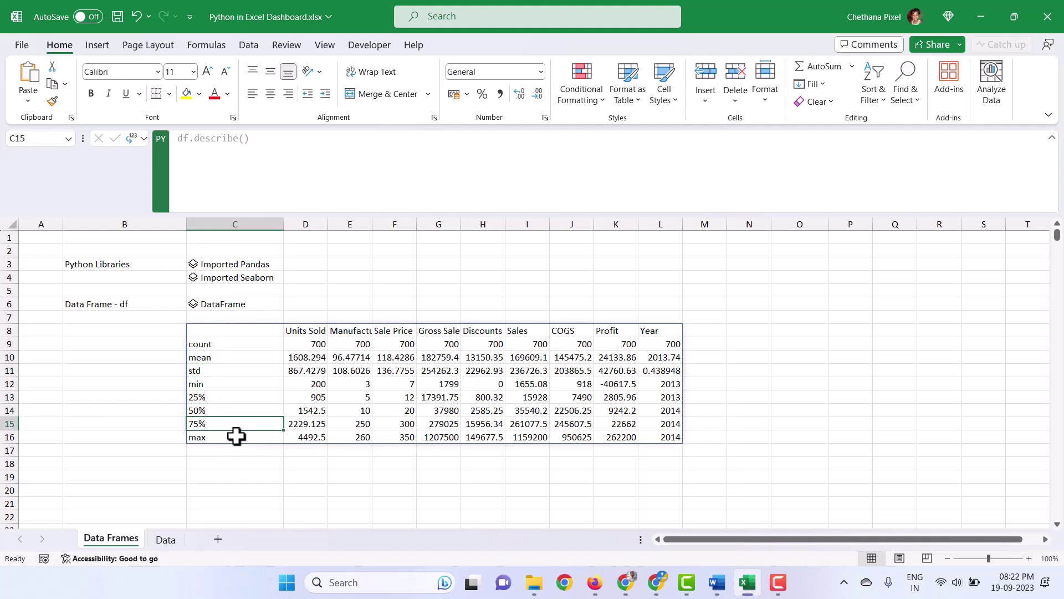
left_click(235, 437)
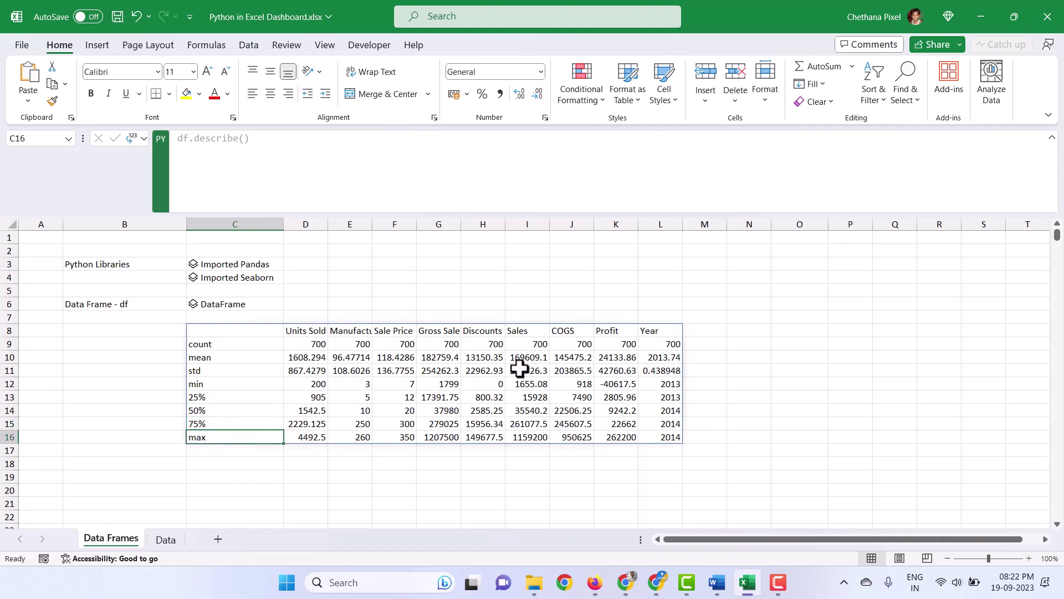
Select the results table and AutoFit column widths to show the full numbers.
key("ctrl+Up")
key("alt+h")
key("o")
key("i")
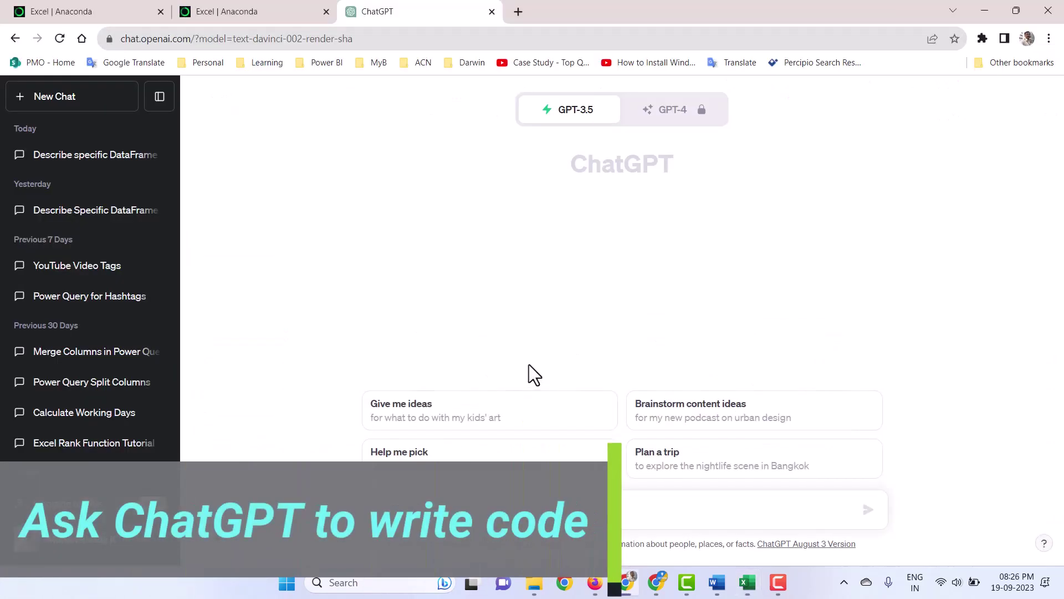
Ask ChatGPT for describe code on Units Sold, Sale Price, Sales and Profit, then copy it.
type("my data frame is df and need to describe only \"Units Sold\", \"Sale Price\", \"Sales\", \"Profit\" columns. Telling you again use data frame name as df")
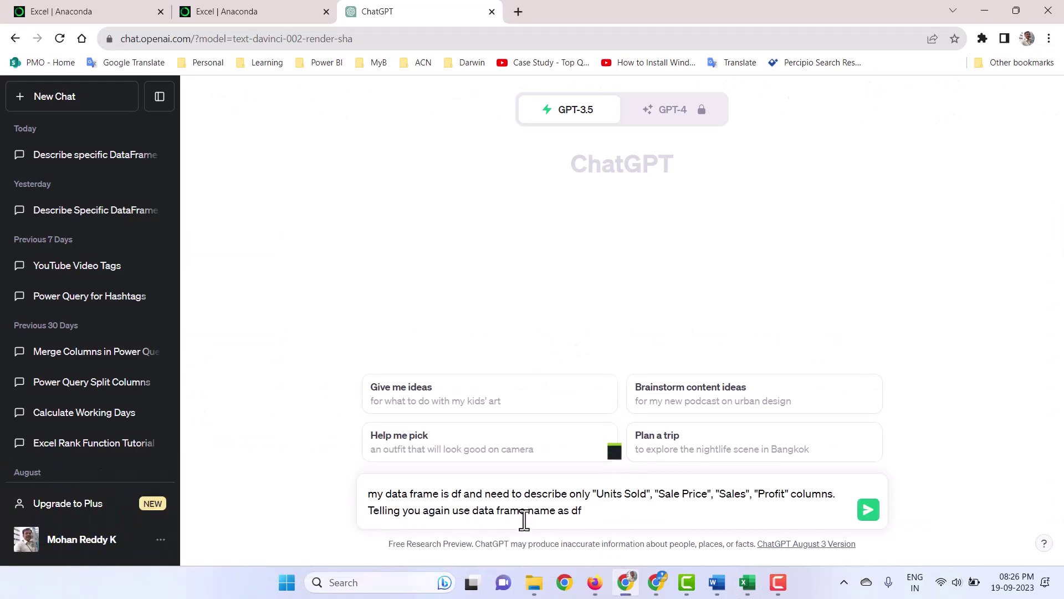
left_click(868, 509)
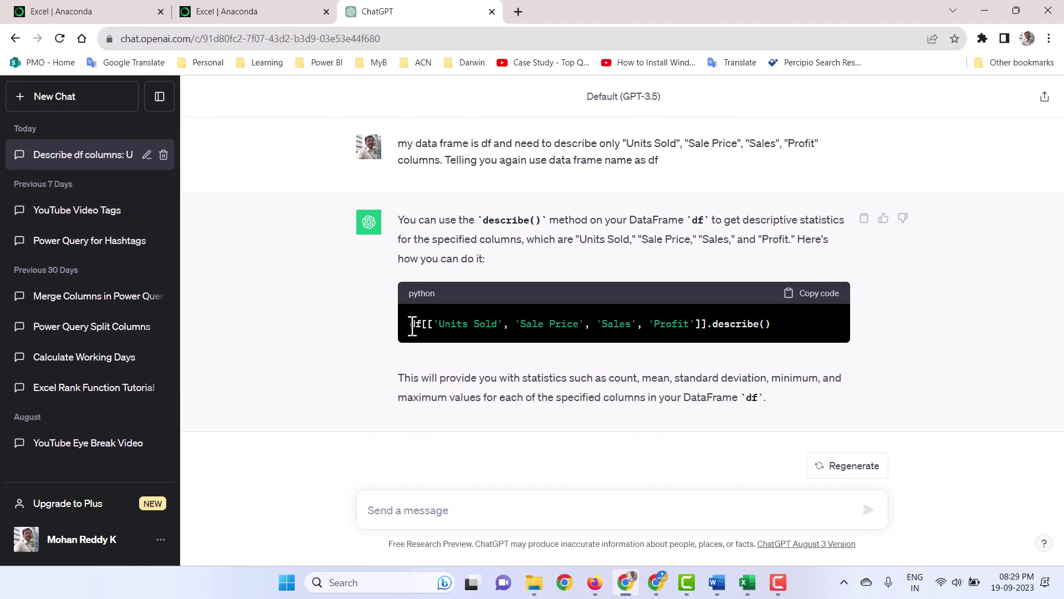
left_click_drag(408, 325, 763, 326)
left_click(814, 293)
Paste the four-column describe code into Python cell C18 and run it.
key("alt+Tab")
left_click(214, 465)
type("=py")
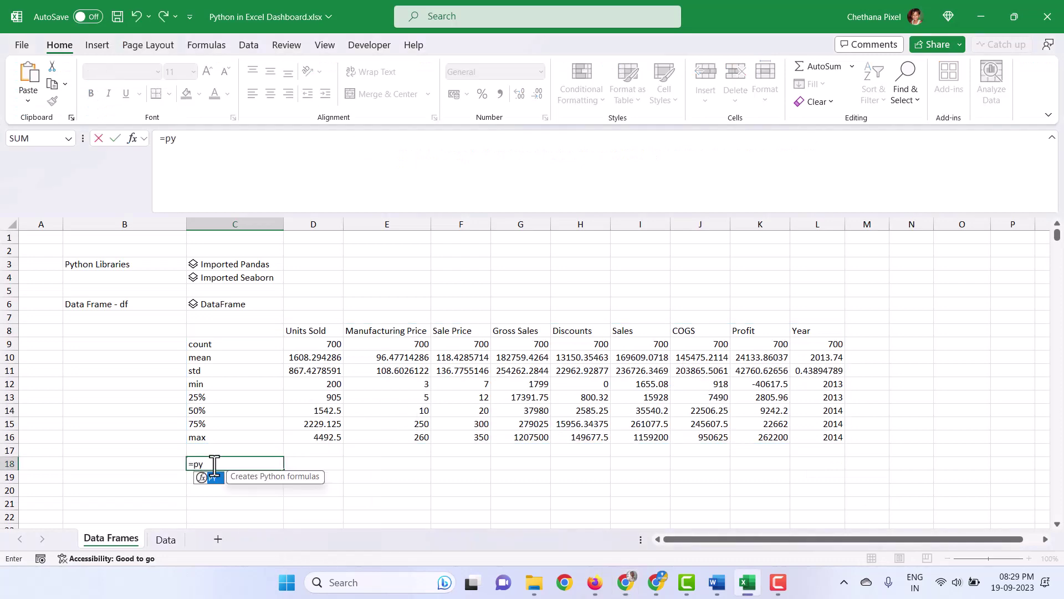
key("Tab")
key("ctrl+v")
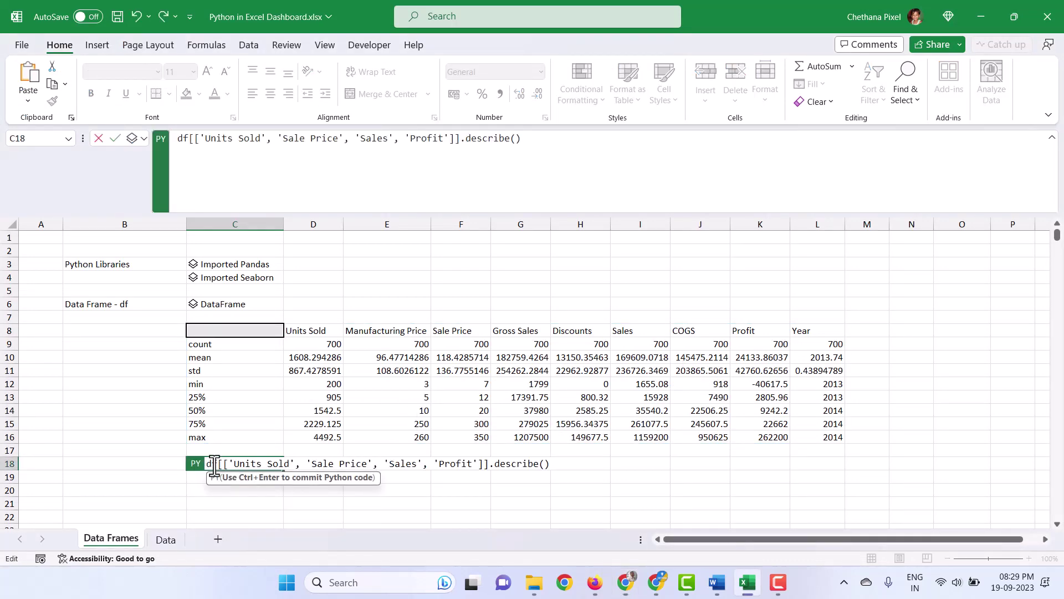
key("ctrl+Return")
Show C18's result as Excel values and review the new statistics table.
scroll(214, 466, "down", 1)
left_click(143, 139)
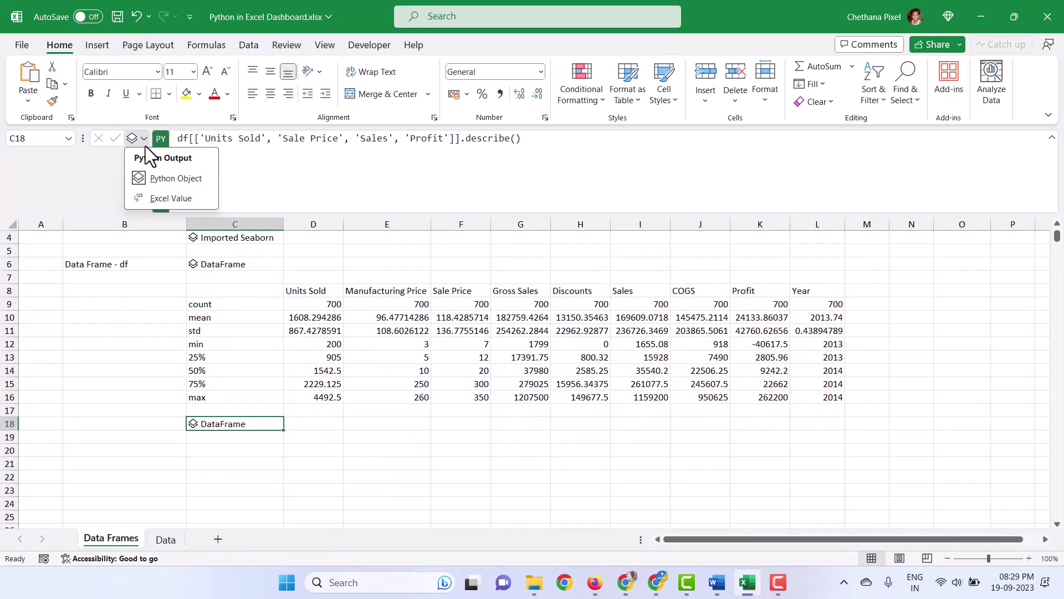
left_click(161, 198)
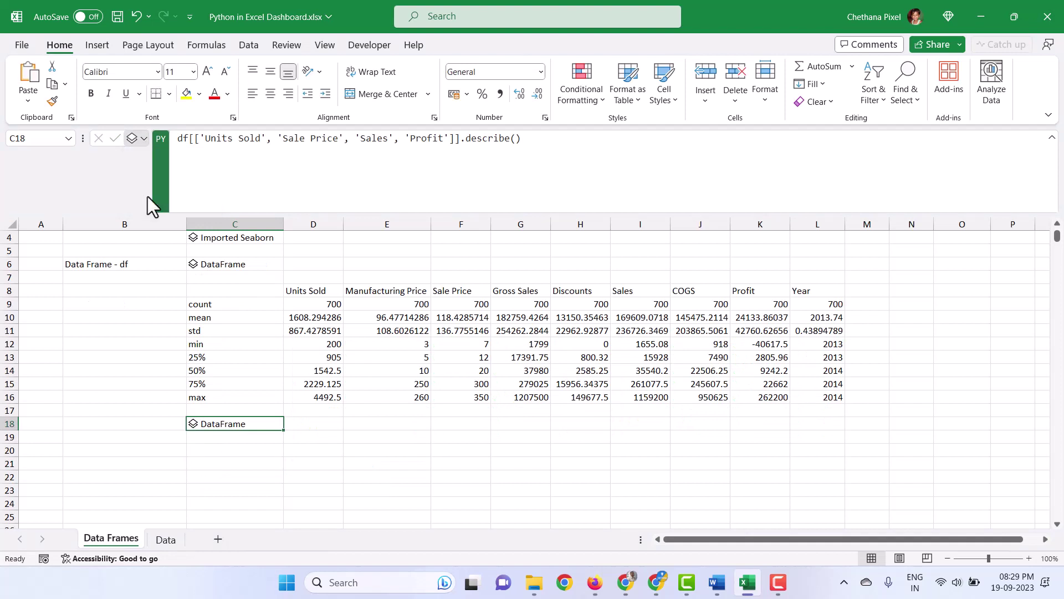
scroll(287, 368, "down", 2)
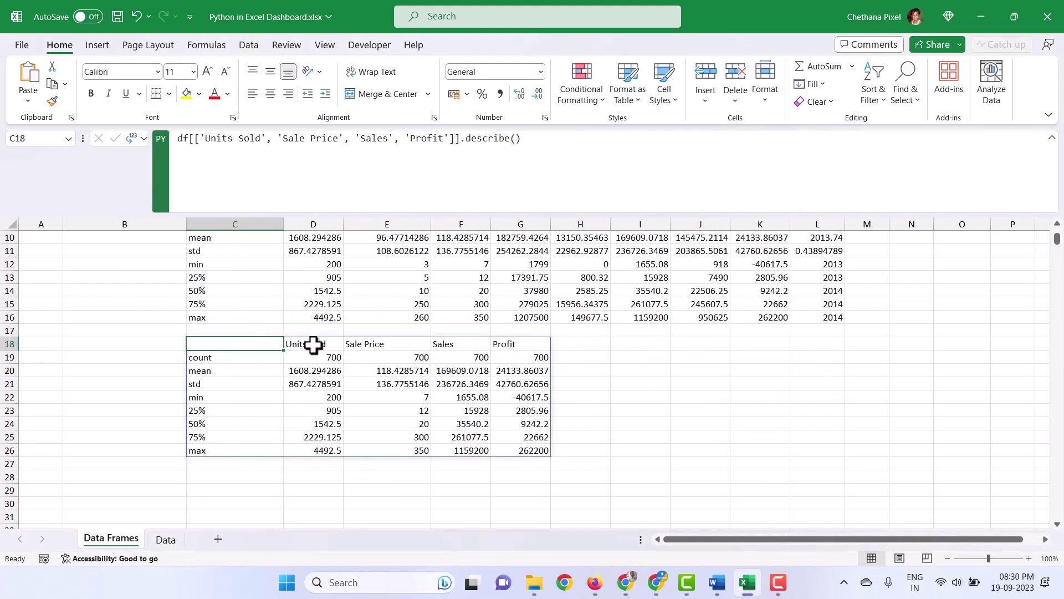
left_click_drag(314, 344, 556, 351)
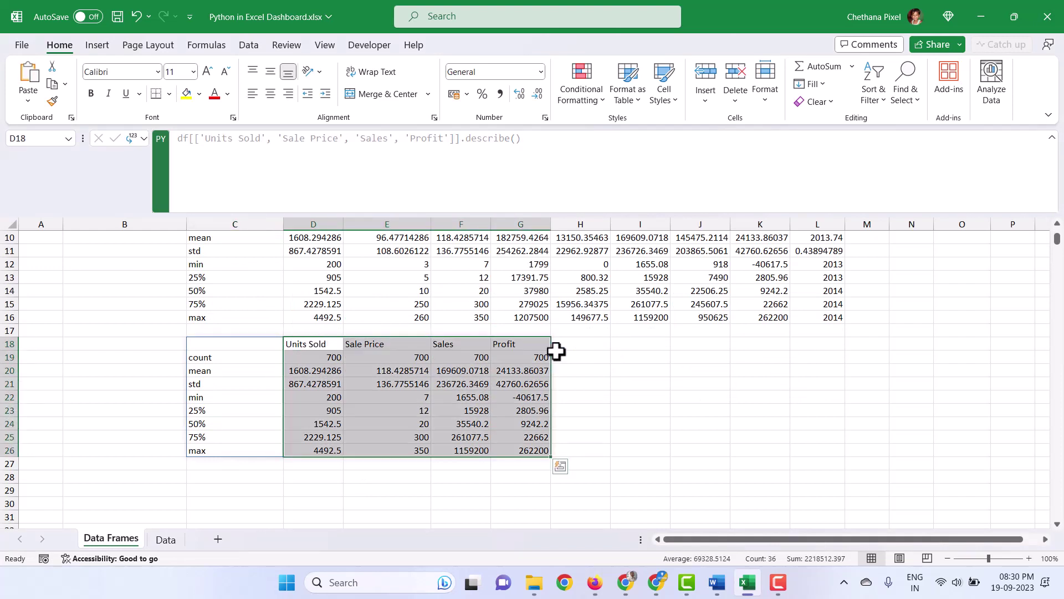
scroll(422, 333, "up", 3)
left_click(285, 304)
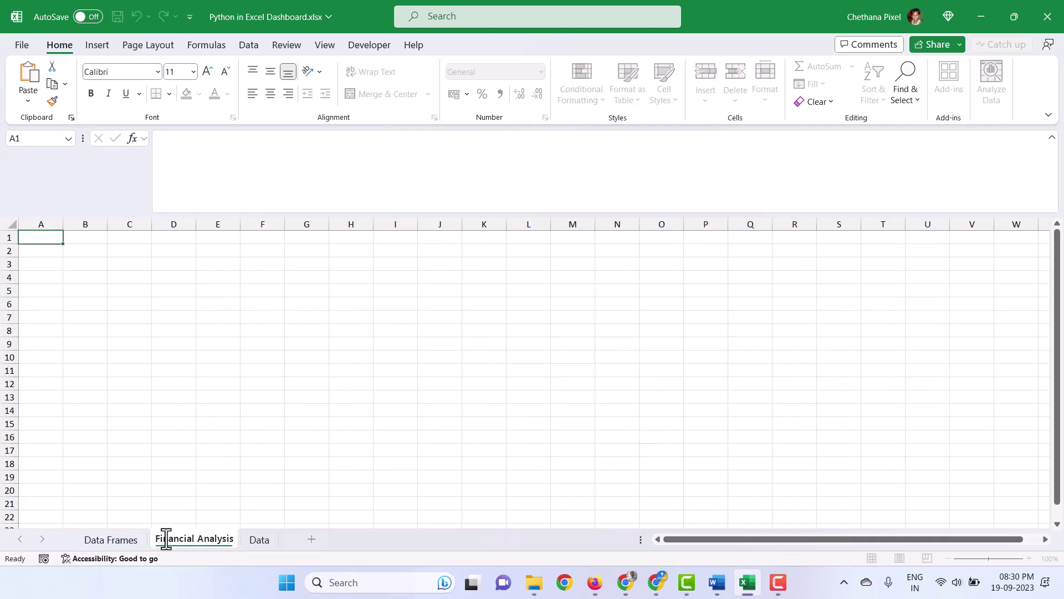
Open the gallery's displot Facetted ECDF plots example in a new tab and view its code.
key("alt+Tab")
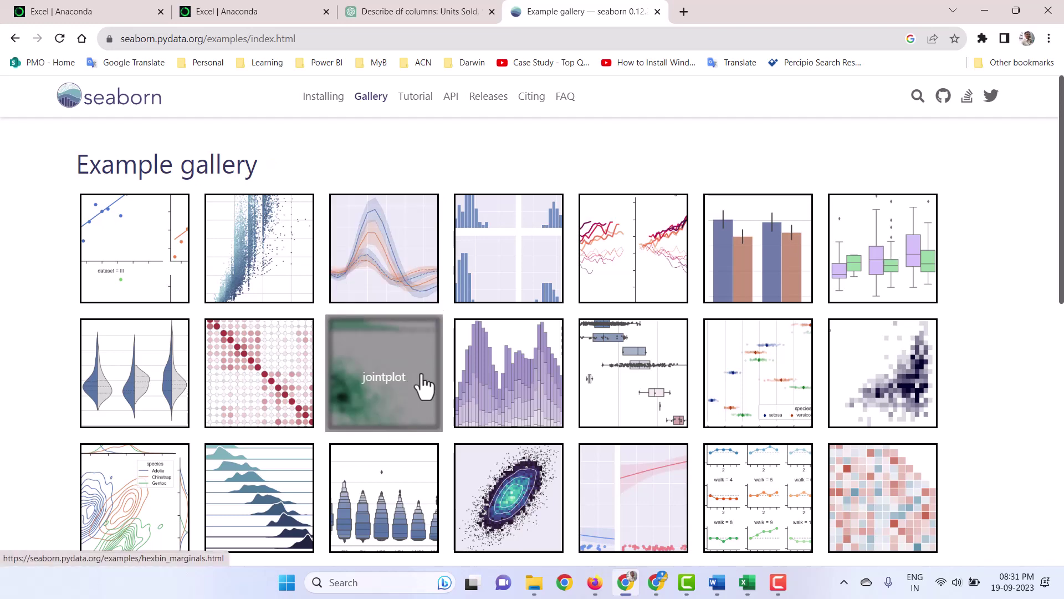
scroll(427, 380, "down", 4)
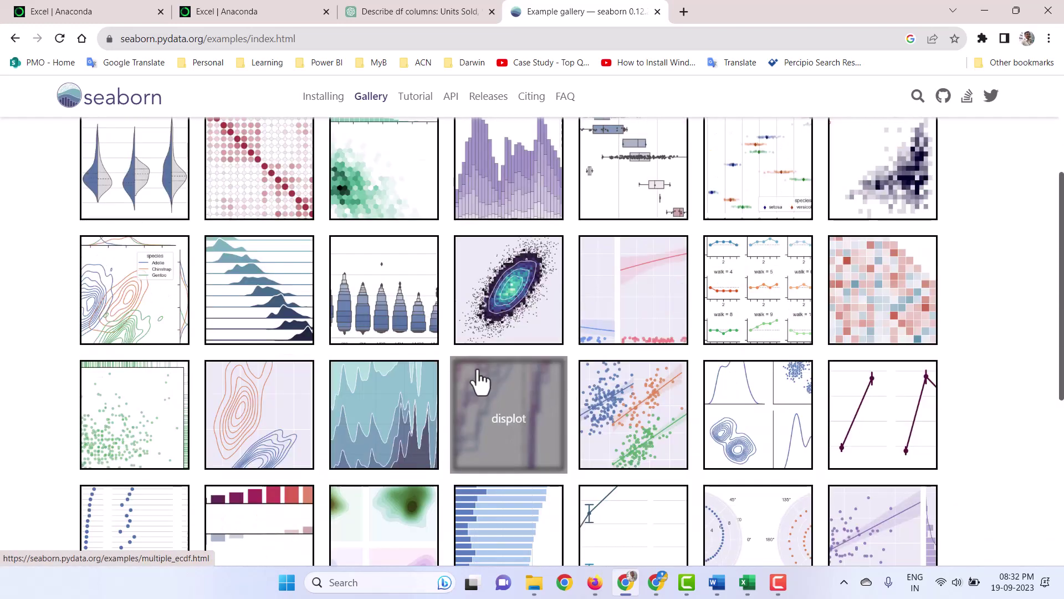
right_click(493, 418)
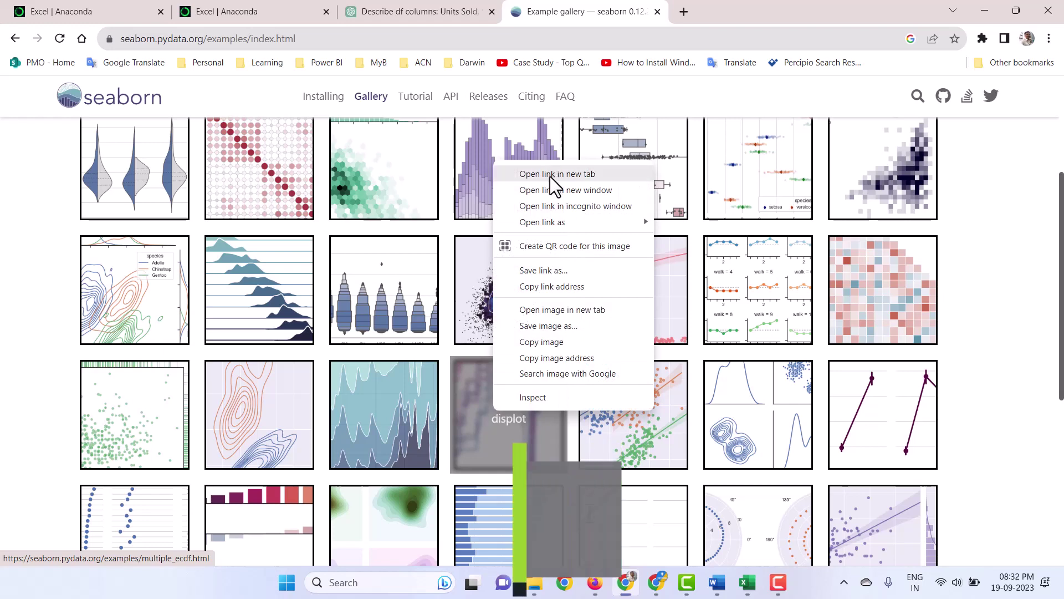
left_click(550, 175)
key("ctrl+Tab")
scroll(516, 379, "down", 1)
left_click_drag(533, 357, 554, 488)
key("ctrl+c")
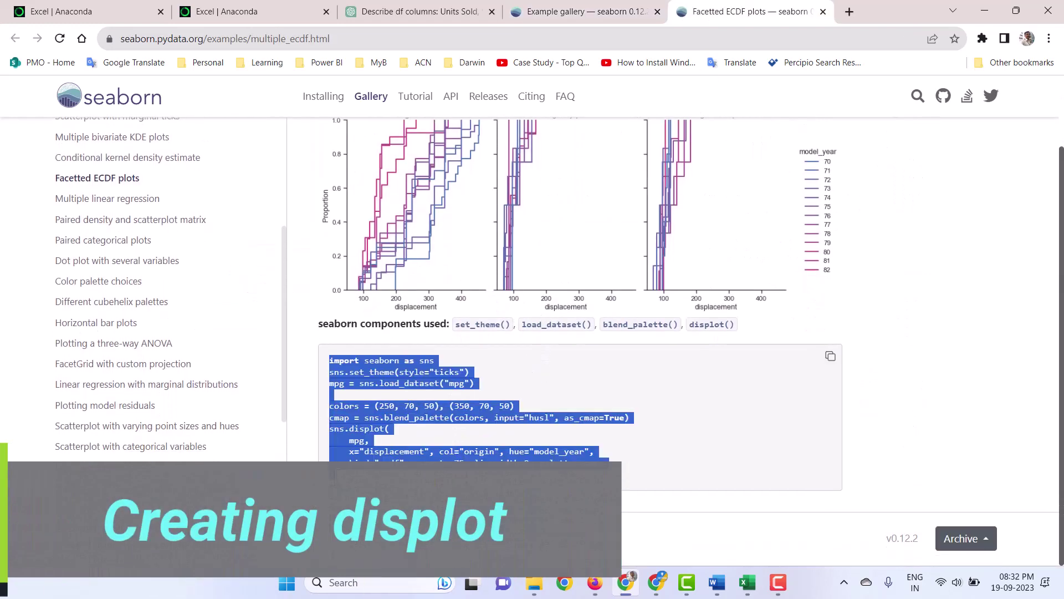
left_click(570, 390)
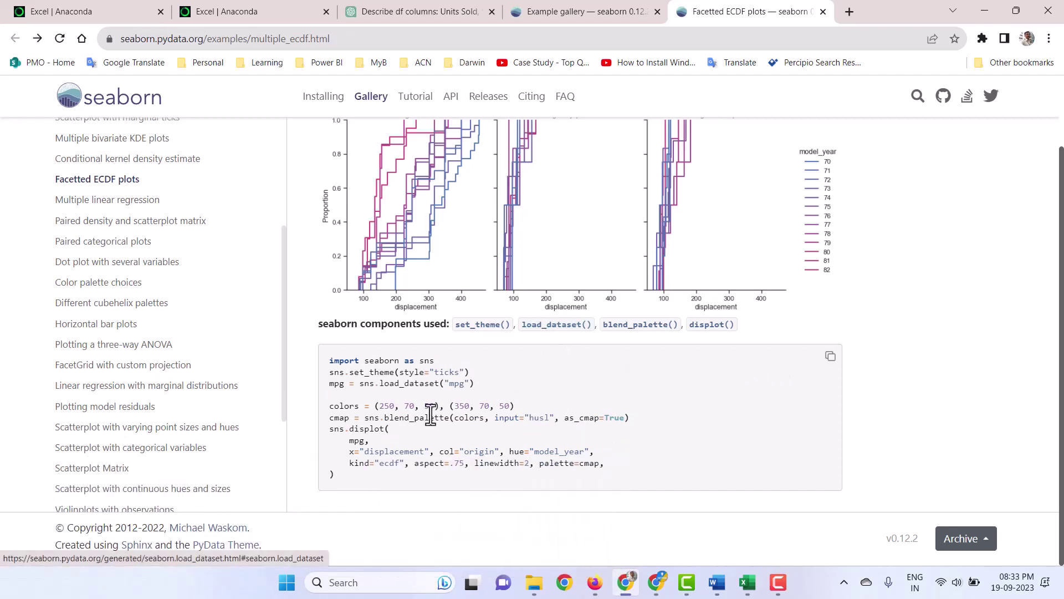
Open the load_dataset() reference page in a new tab and switch to it.
right_click(547, 329)
left_click(577, 341)
left_click(792, 12)
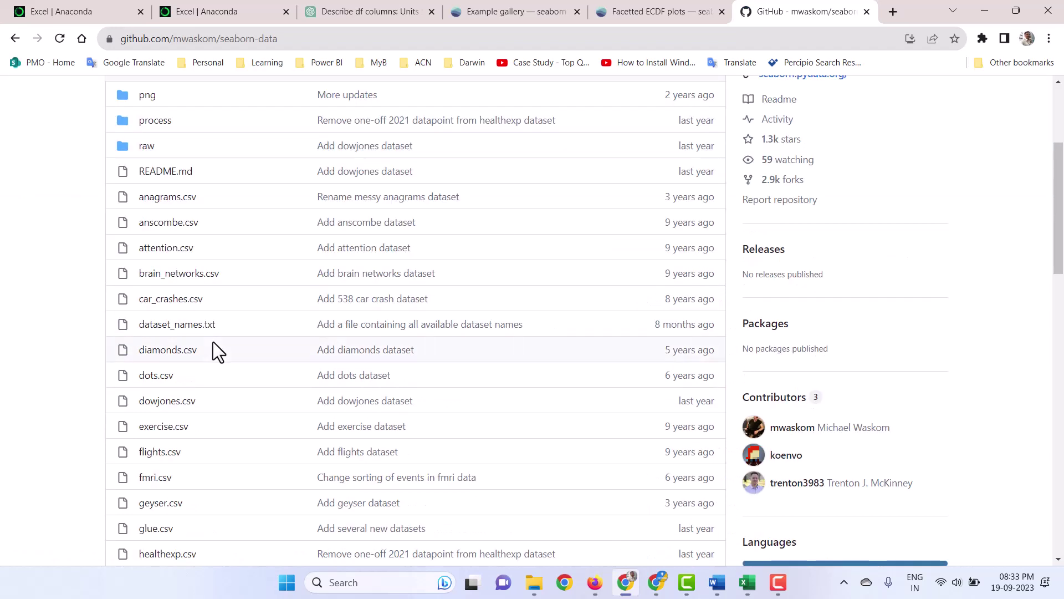
scroll(213, 344, "down", 3)
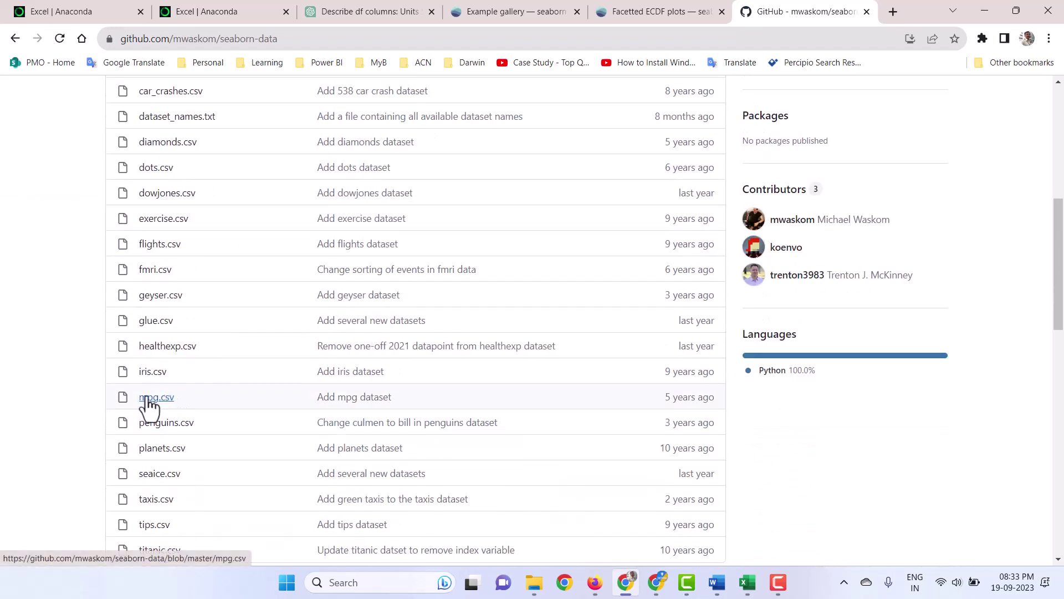
Open mpg.csv in the seaborn-data repository and scroll through its preview rows.
left_click(156, 399)
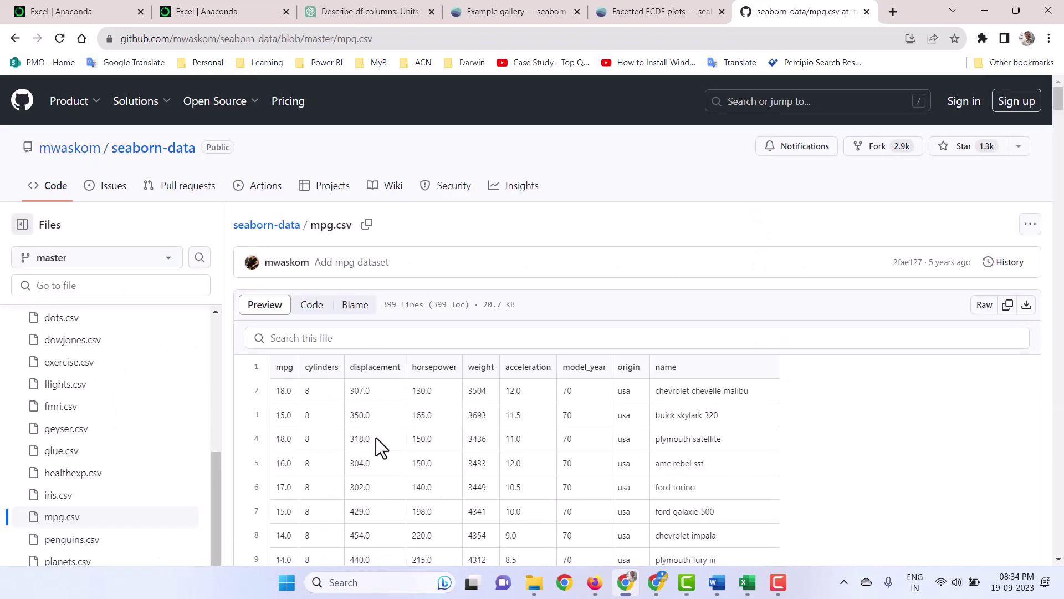
scroll(376, 437, "down", 4)
scroll(377, 439, "down", 2)
scroll(377, 439, "up", 7)
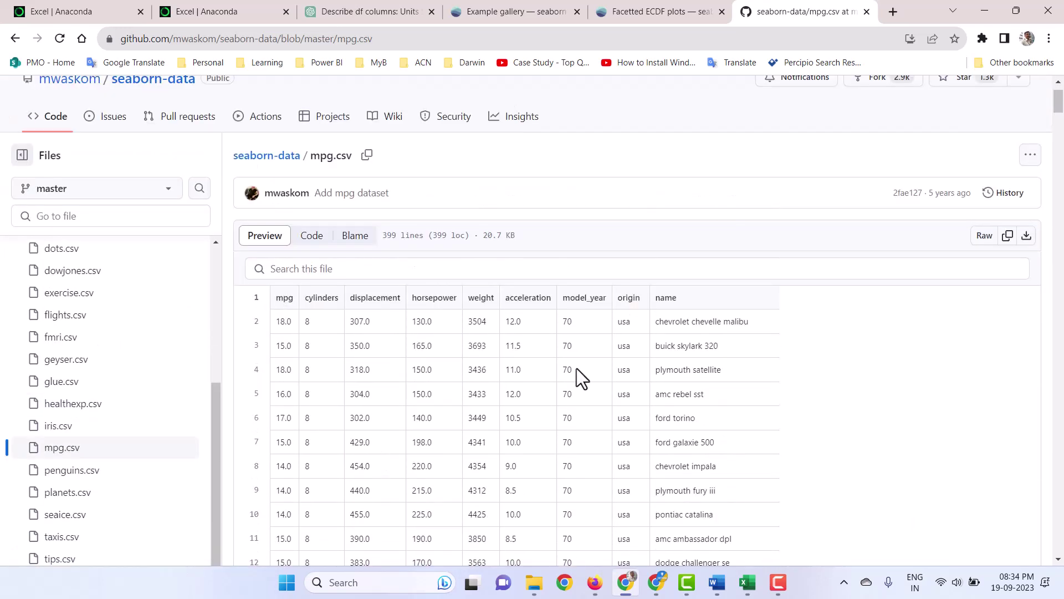
scroll(575, 372, "down", 2)
scroll(575, 374, "up", 2)
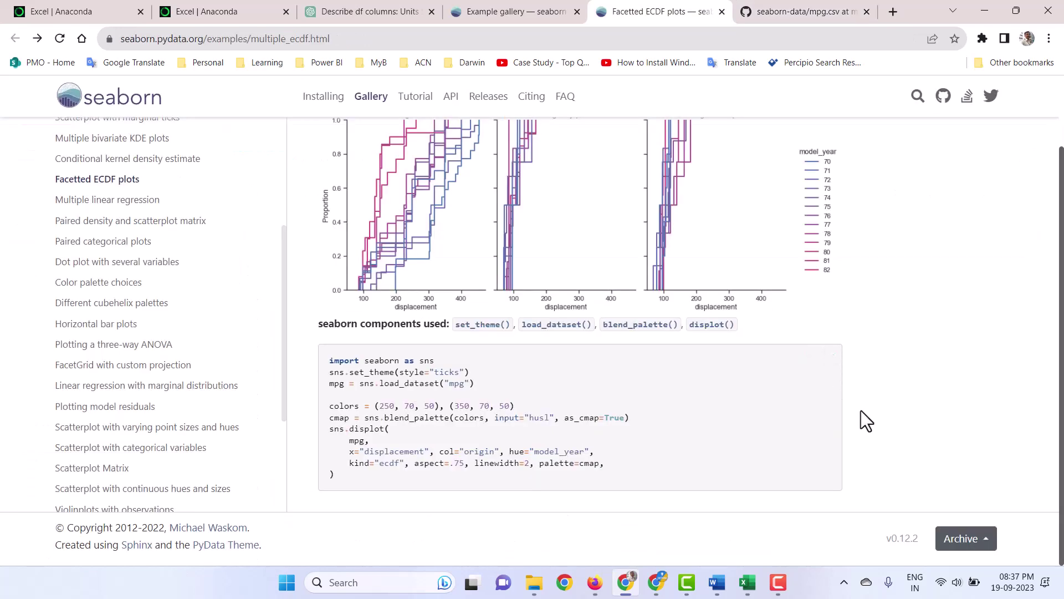
Paste the seaborn ECDF code into a Python formula in B2, removing the import and renaming sns to sb.
key("alt+Tab")
type("=py")
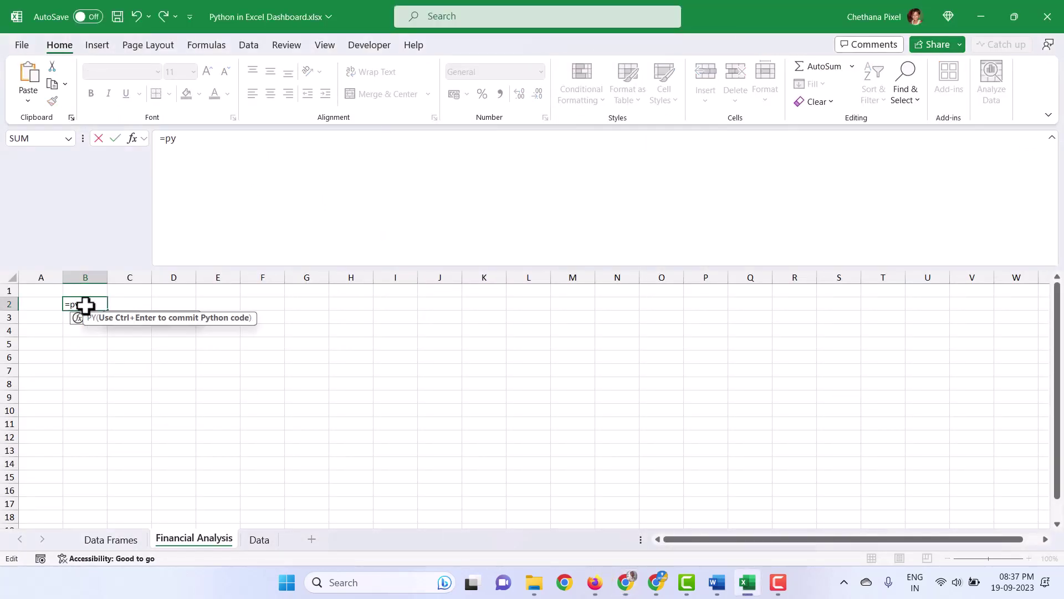
key("Tab")
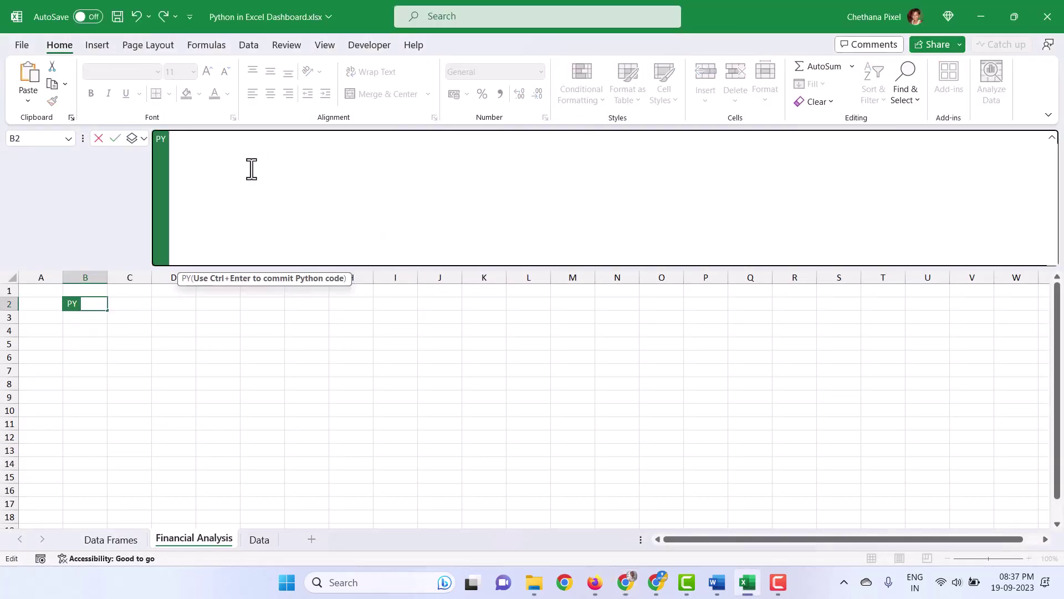
key("ctrl+v")
scroll(249, 244, "up", 1)
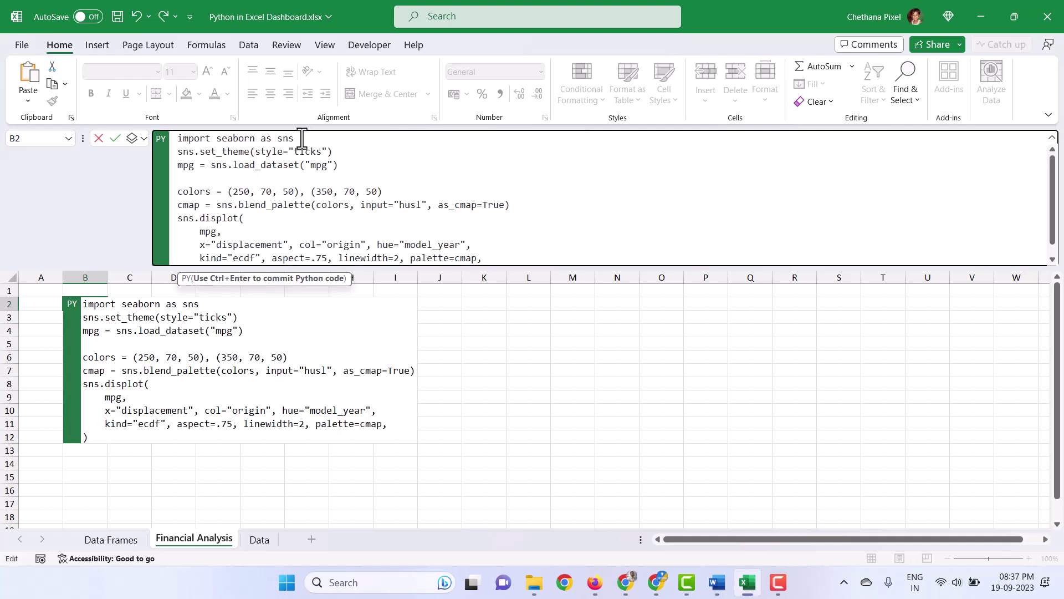
left_click_drag(293, 138, 172, 137)
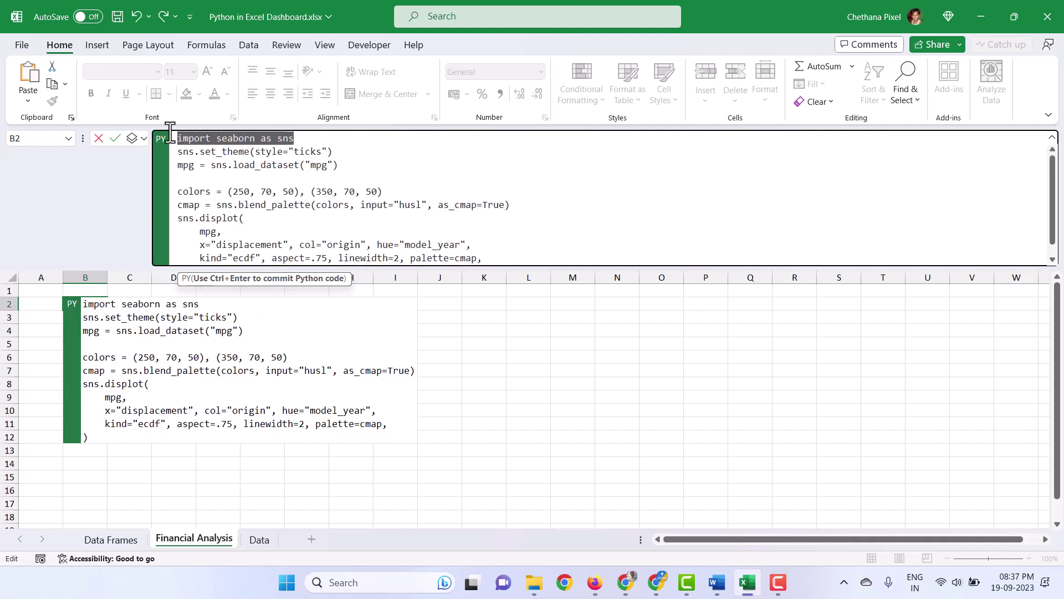
key("Delete")
key("Delete")
left_click_drag(182, 138, 197, 140)
type("b.set_theme(style=\"ticks")
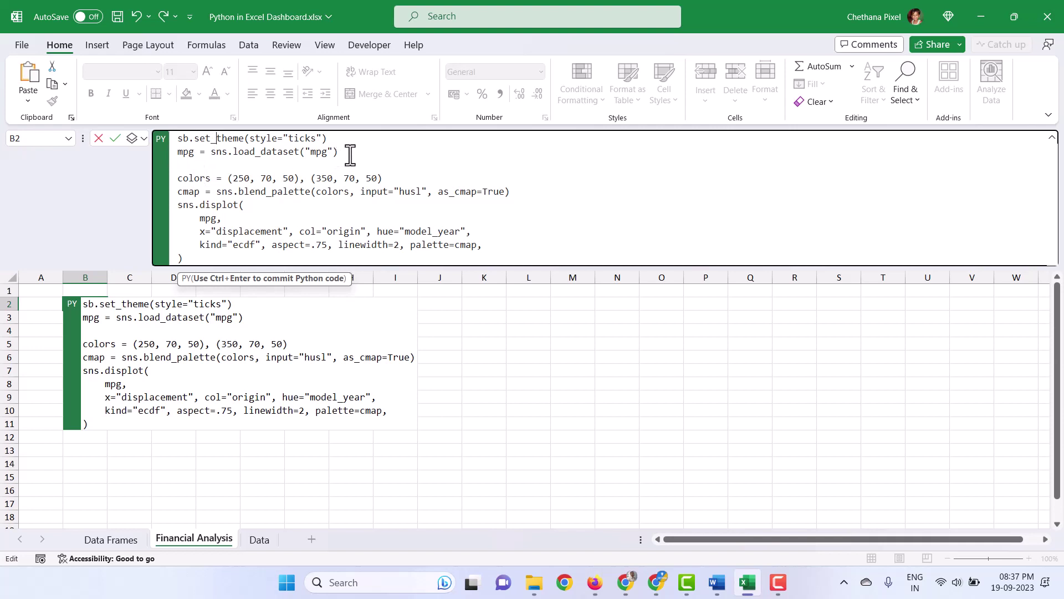
Drop the mpg load line, plot df with x Country, col Segment, hue Year, and run it.
left_click_drag(350, 156, 178, 151)
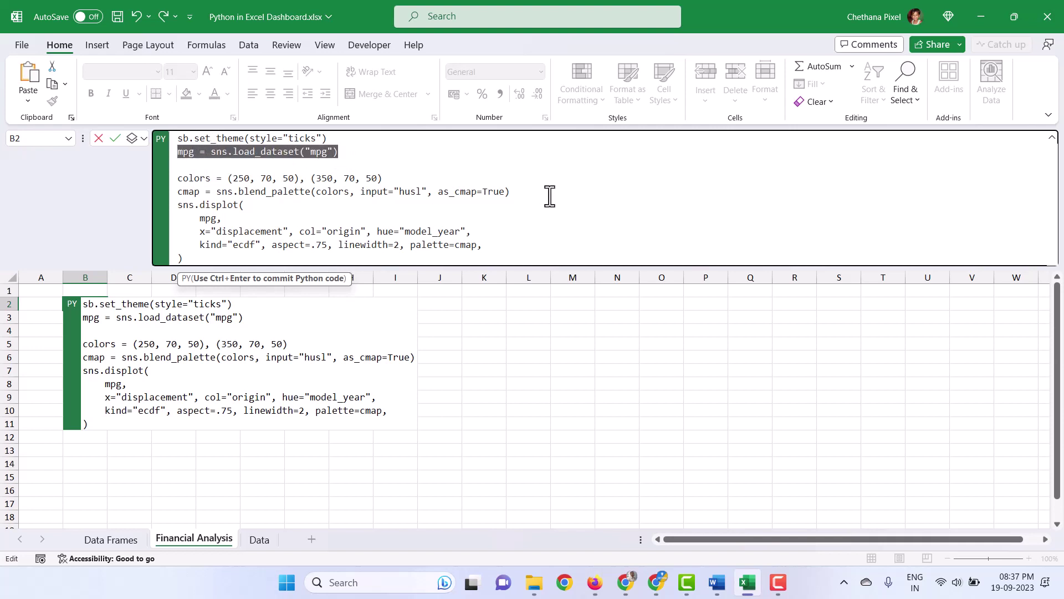
key("BackSpace")
key("BackSpace")
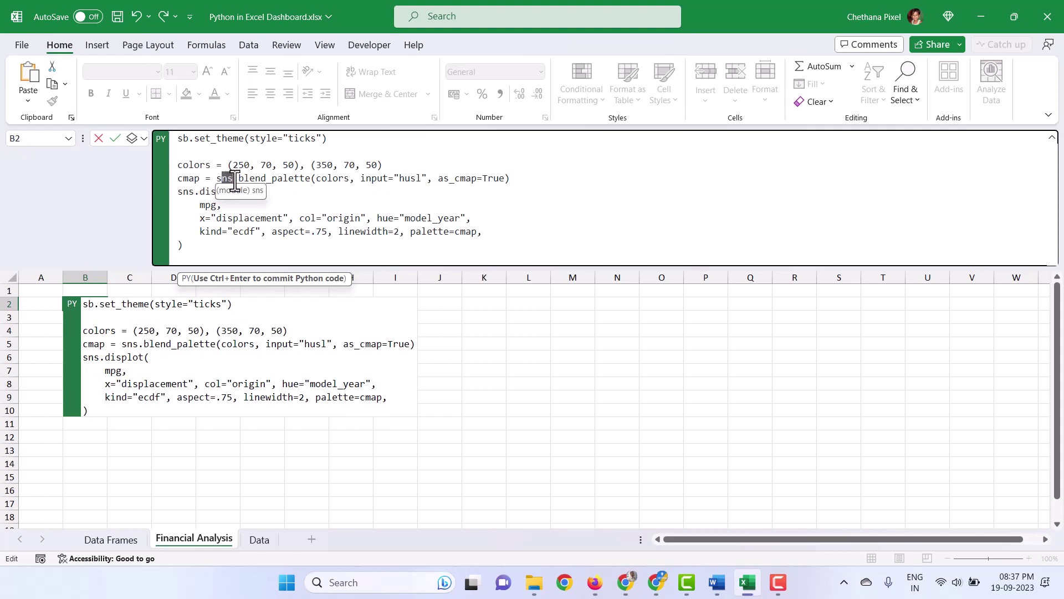
type("b")
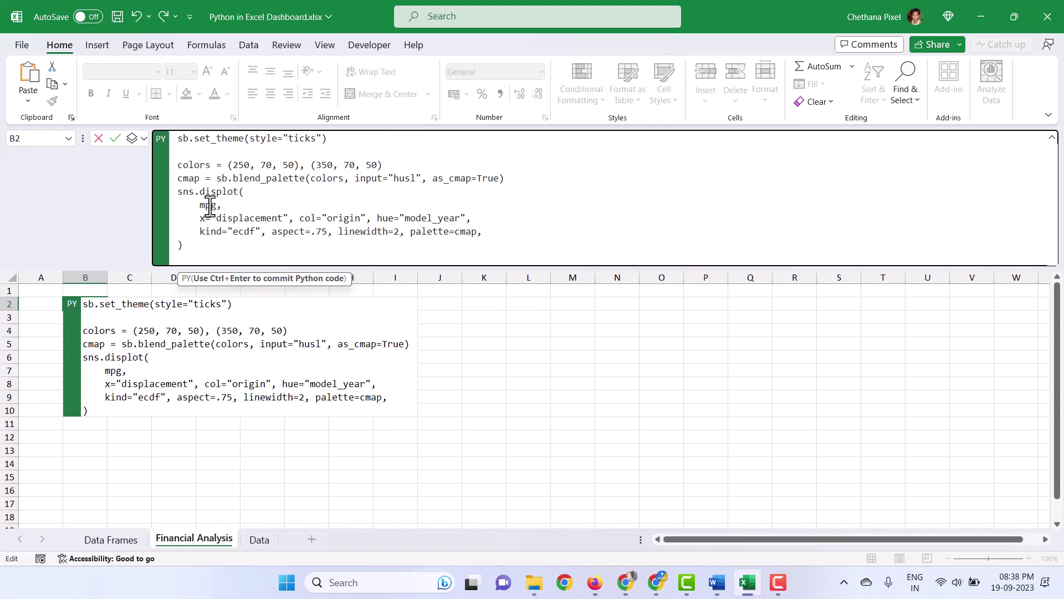
double_click(209, 205)
type("df")
left_click_drag(217, 217, 283, 219)
type("Coun")
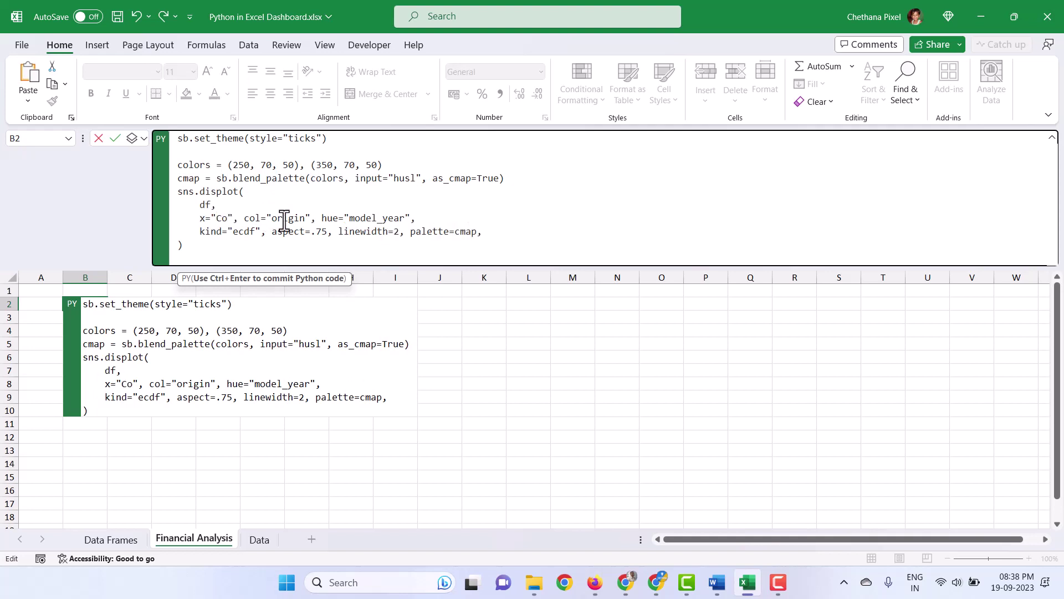
type("try")
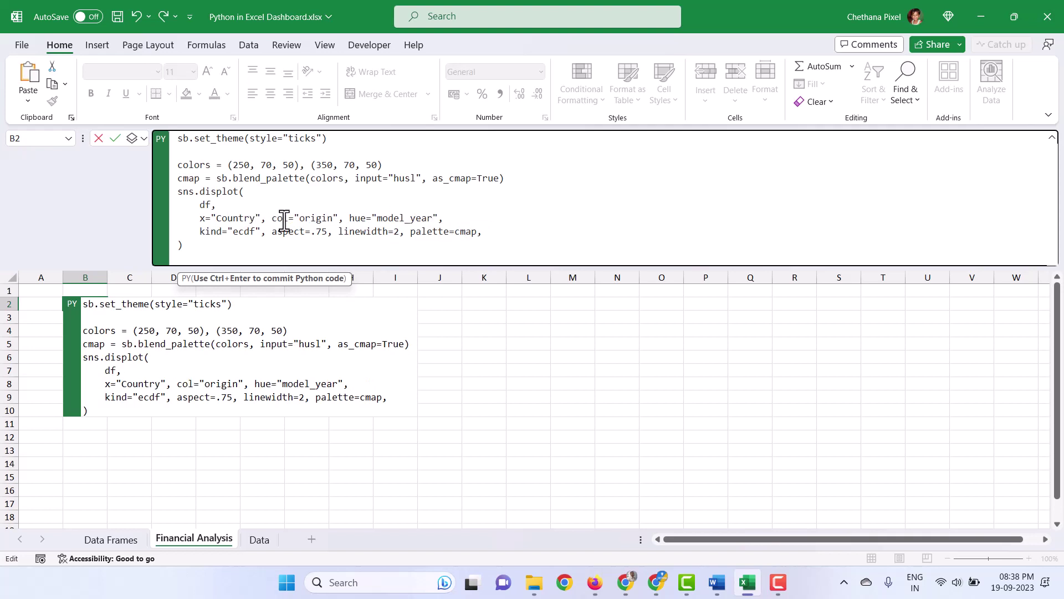
left_click_drag(313, 221, 332, 221)
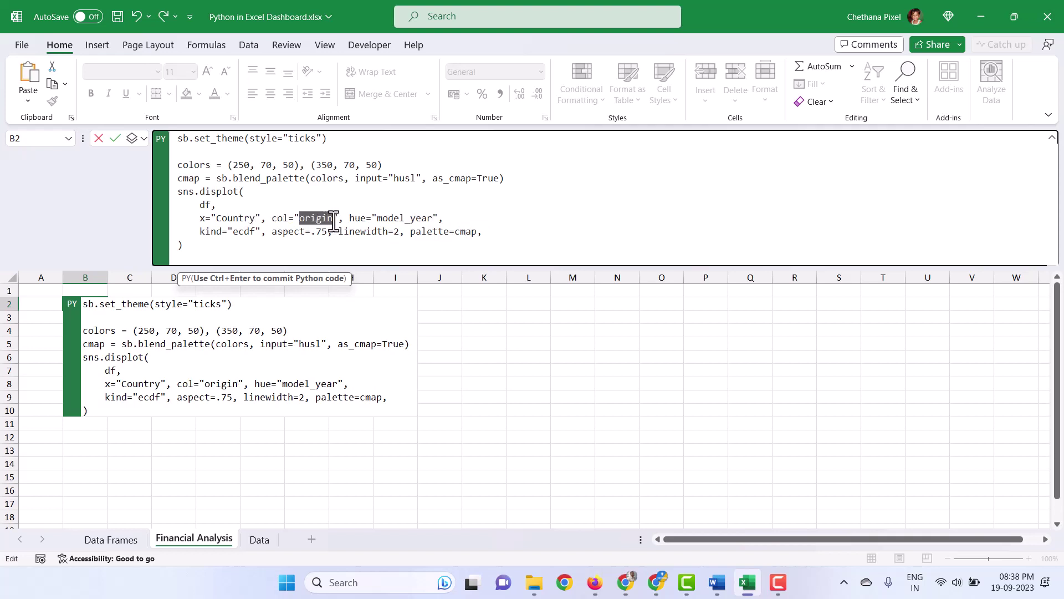
type("Segment")
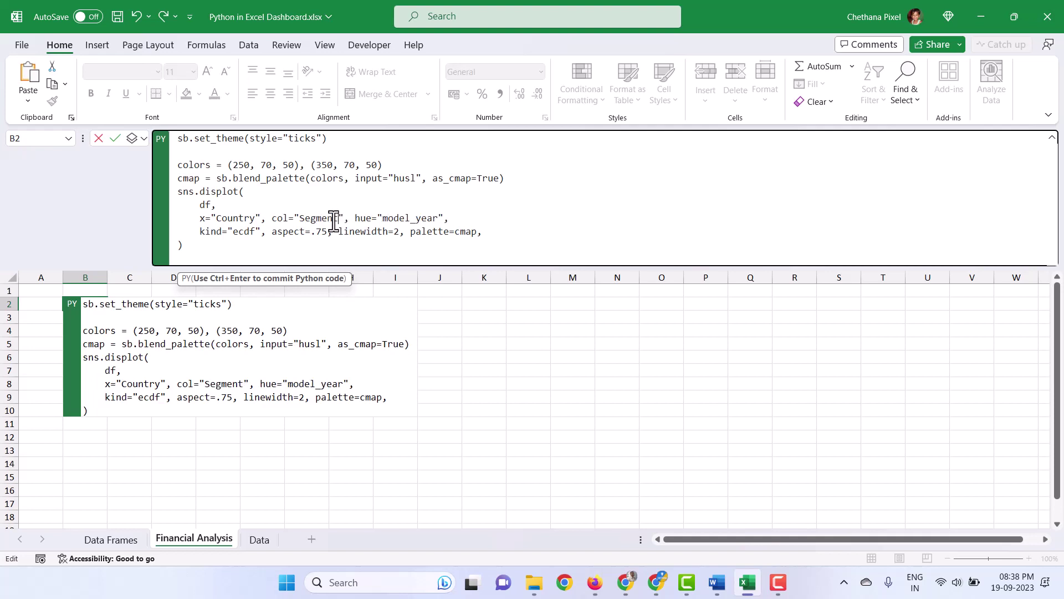
left_click_drag(382, 220, 438, 219)
type("Year")
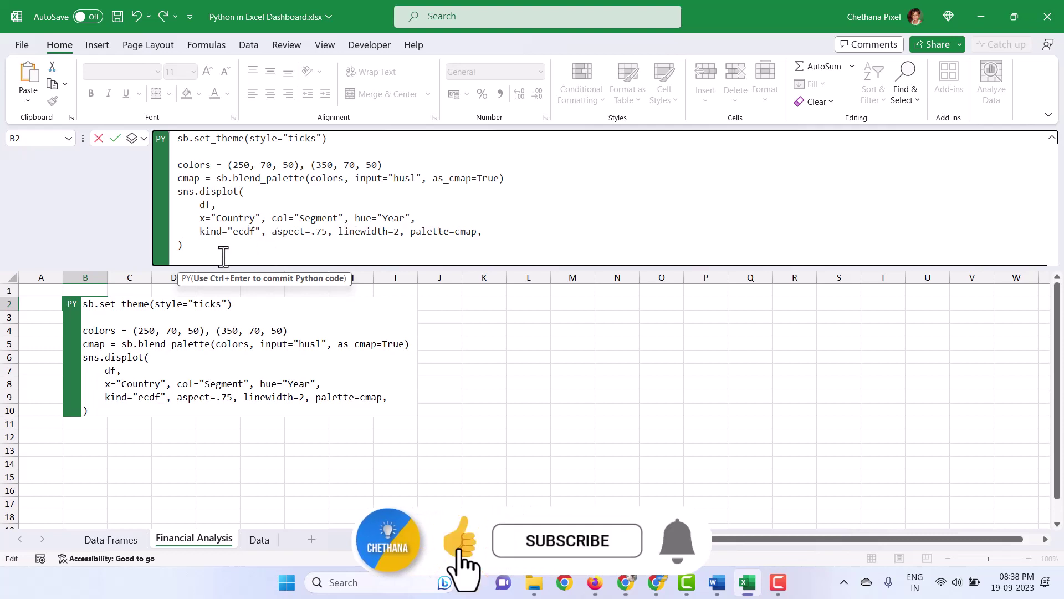
key("ctrl+Return")
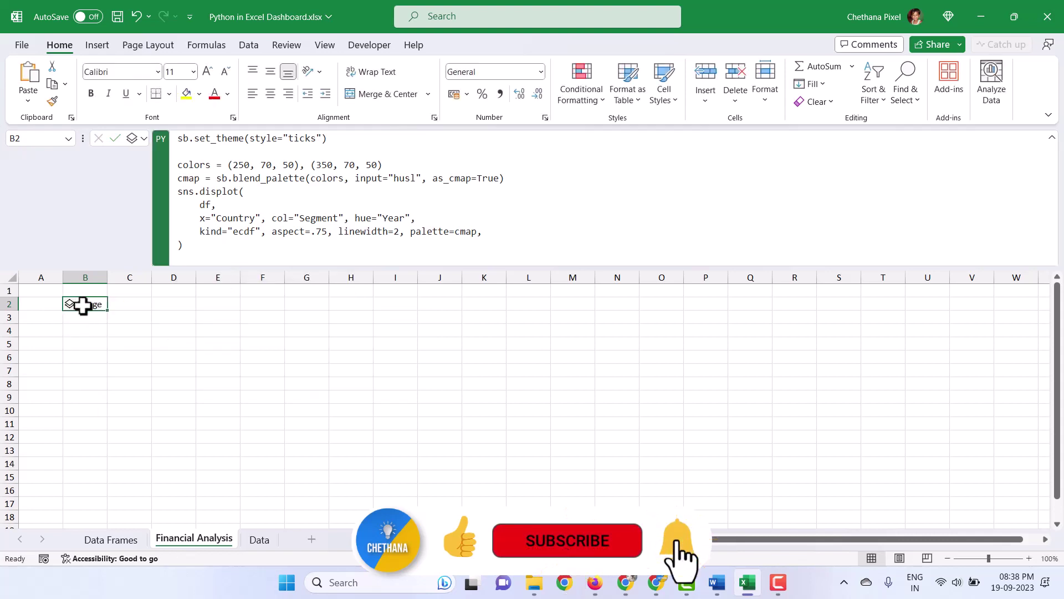
Switch B2's Python output to an Excel value.
right_click(83, 305)
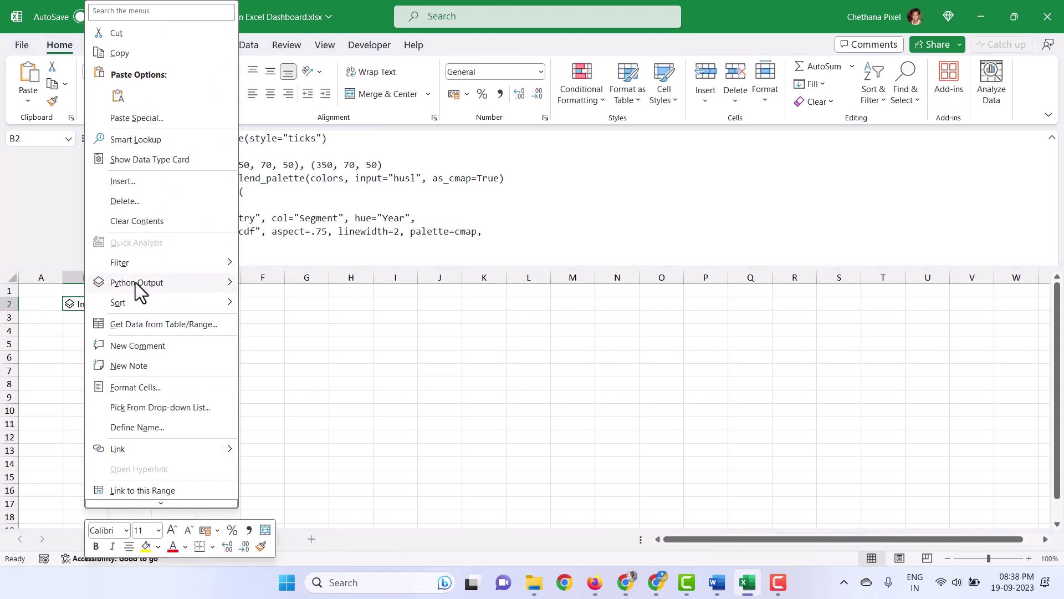
mouse_move(135, 283)
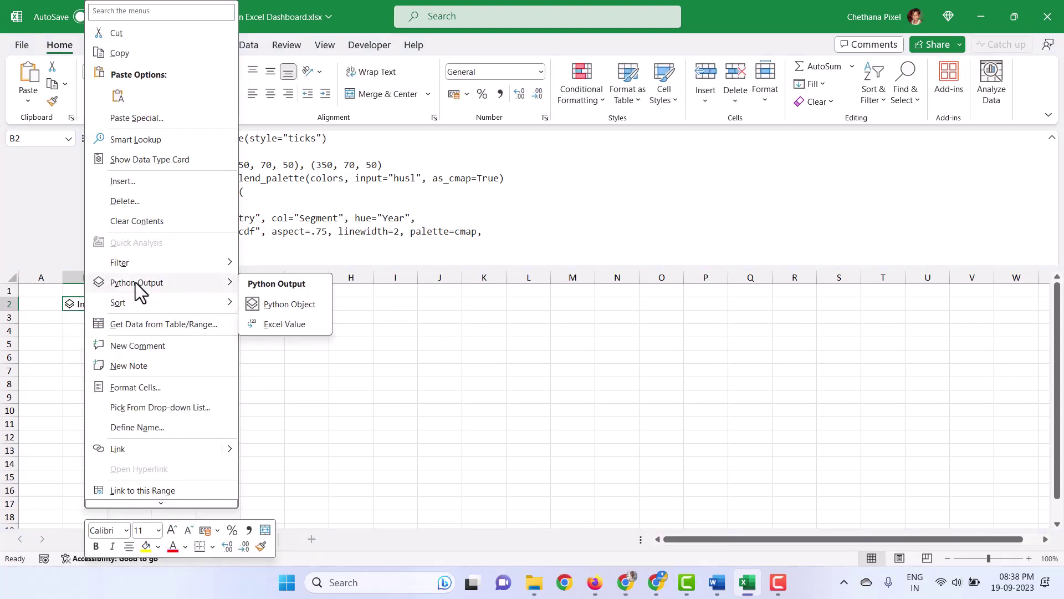
left_click(269, 324)
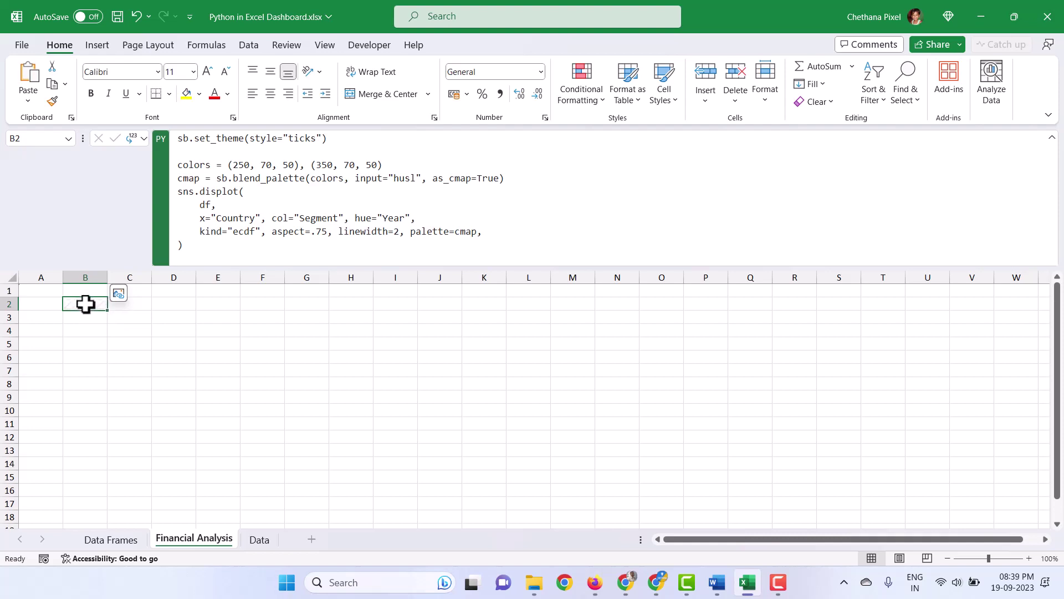
left_click_drag(85, 304, 392, 484)
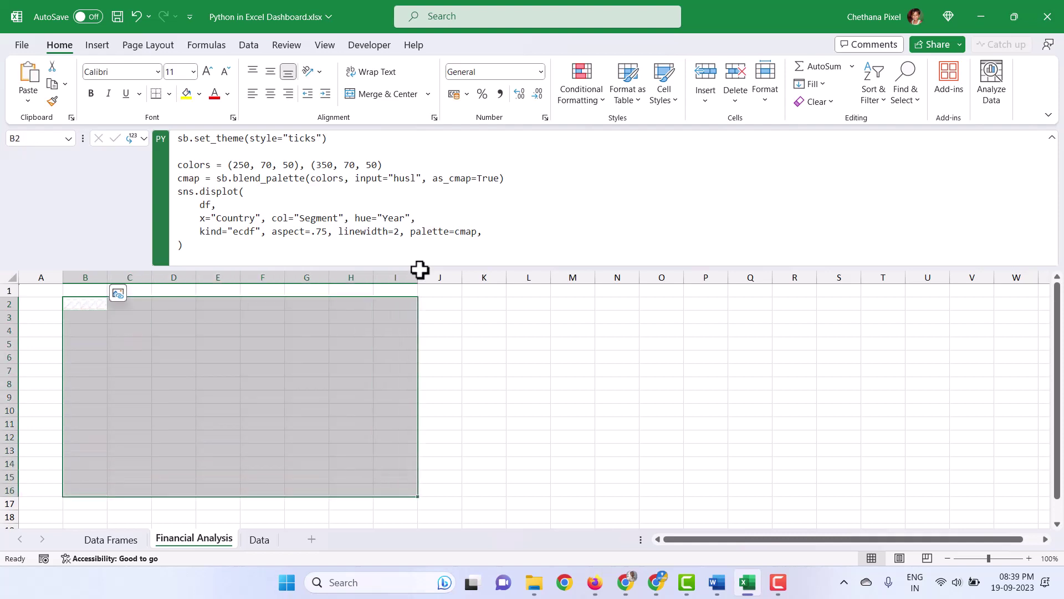
left_click(363, 95)
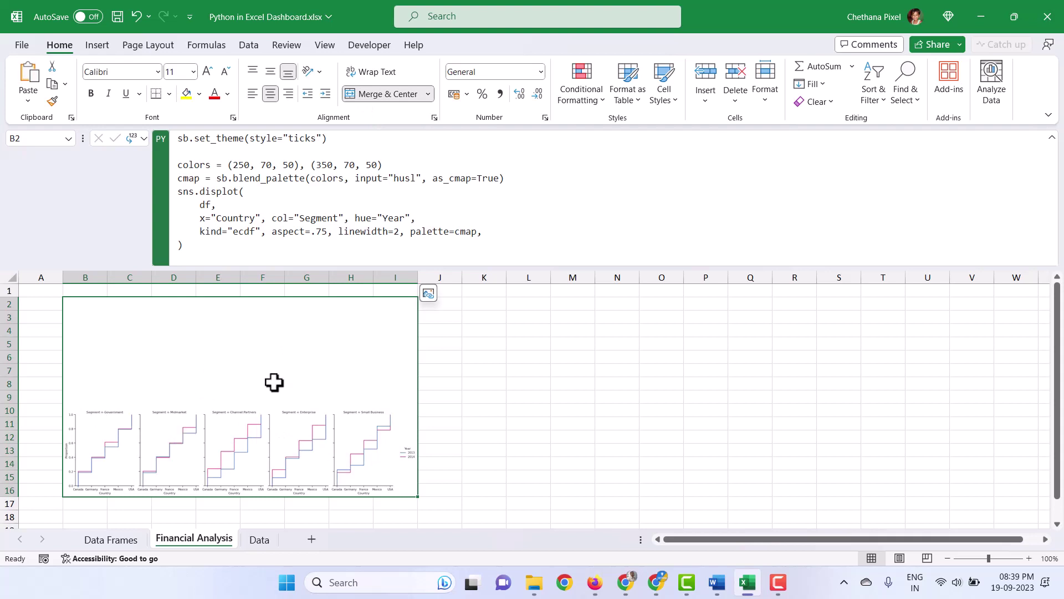
key("ctrl+z")
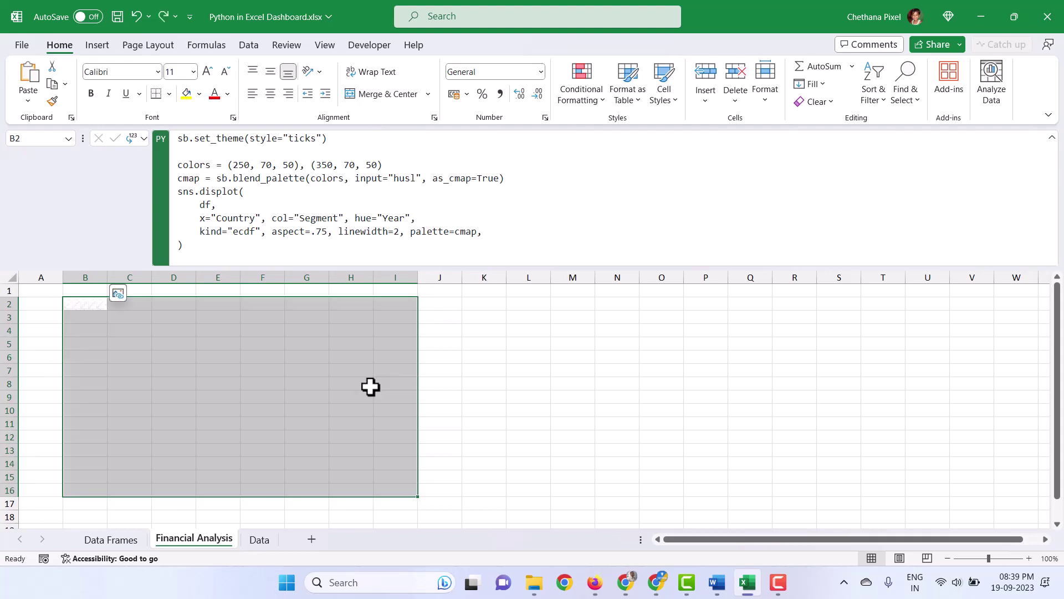
Create a linked picture of the B2 ECDF plot and resize it to 9 × 36.59 cm.
left_click(86, 308)
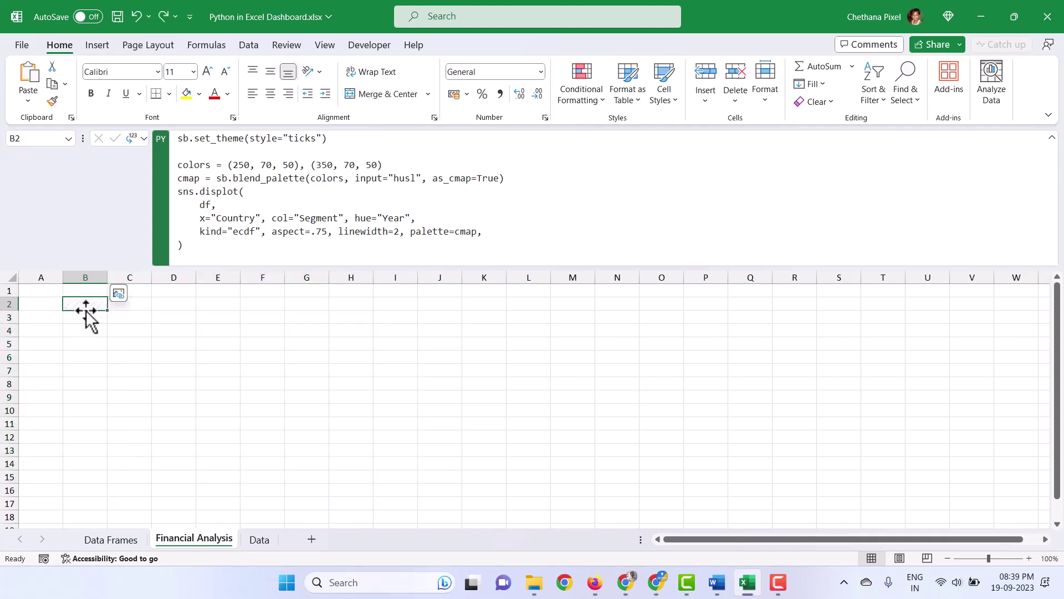
left_click(119, 293)
scroll(521, 397, "down", 2)
left_click_drag(61, 461, 189, 334)
scroll(178, 374, "up", 2)
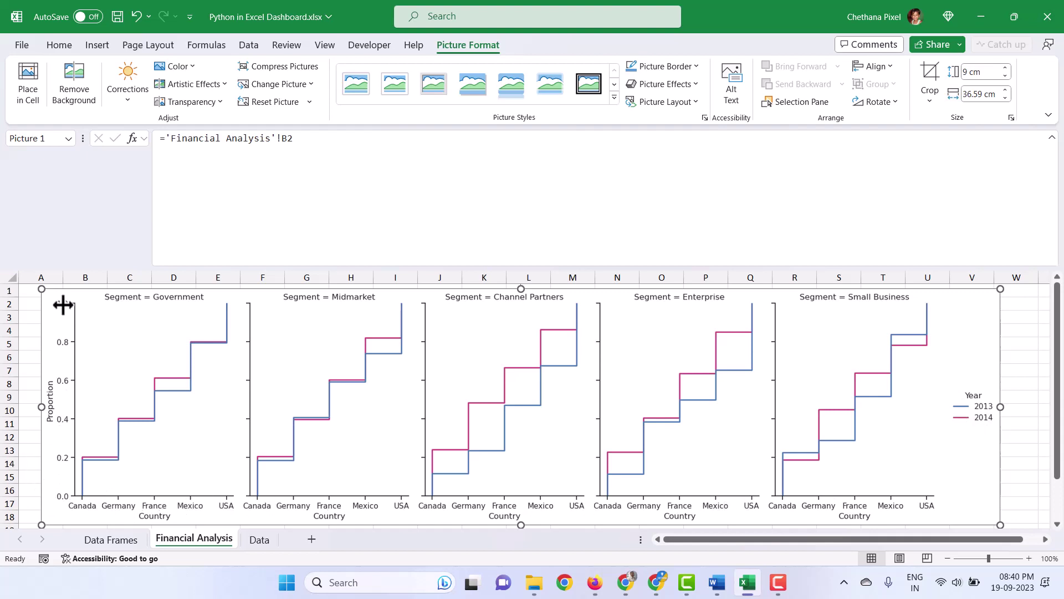
scroll(189, 448, "down", 2)
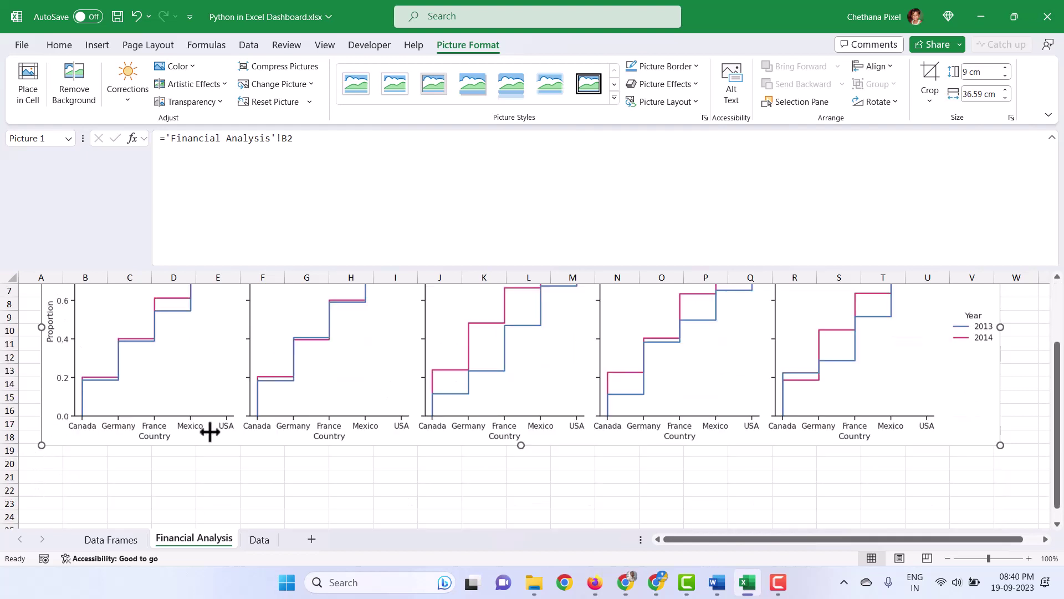
Open the relplot scatterplot example in a new Chrome tab and copy its code.
left_click(95, 463)
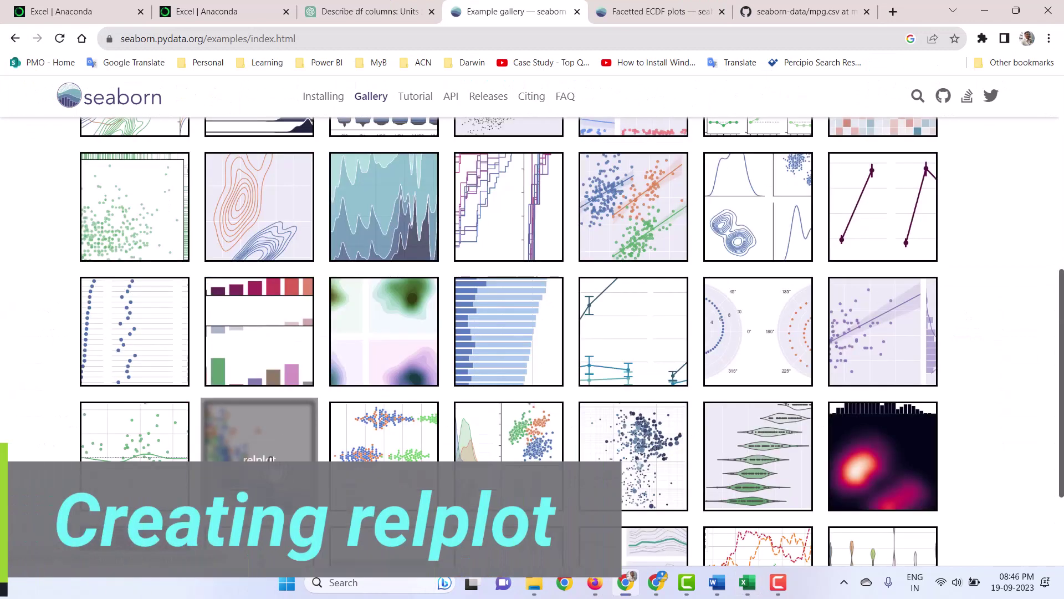
right_click(271, 459)
left_click(321, 222)
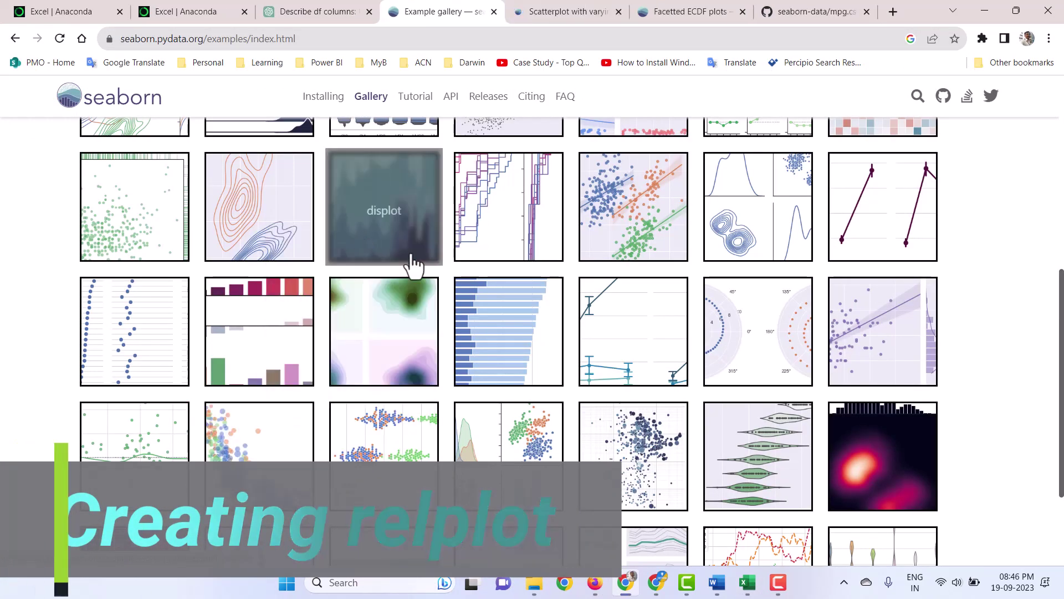
left_click(549, 11)
scroll(577, 311, "down", 4)
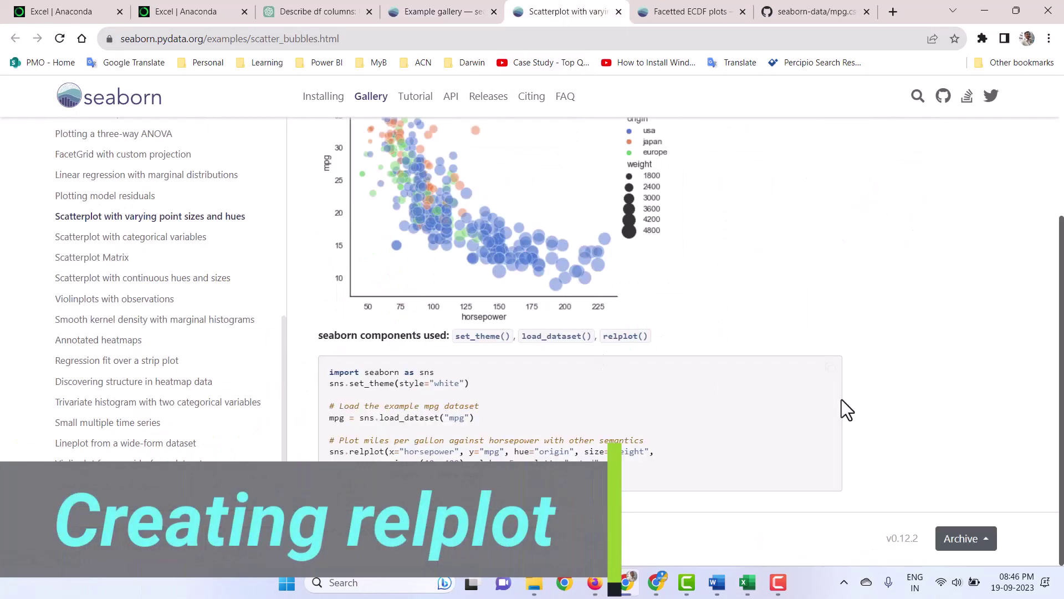
left_click(830, 371)
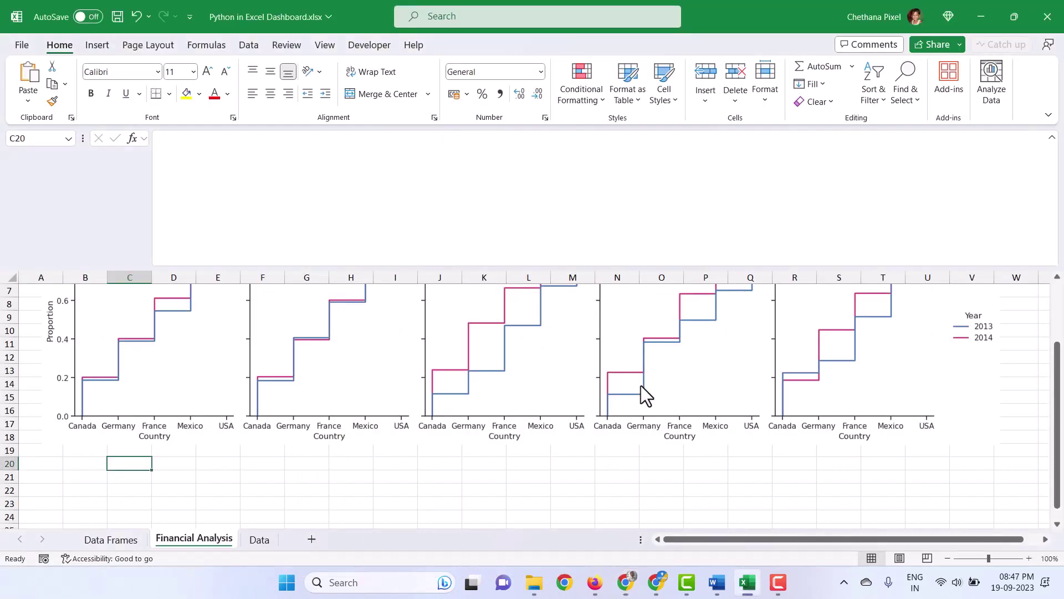
Paste the relplot example into a Python formula in C20, removing import, mpg-loading and comment lines, using sb.
left_click(314, 193)
type("=py")
key("Tab")
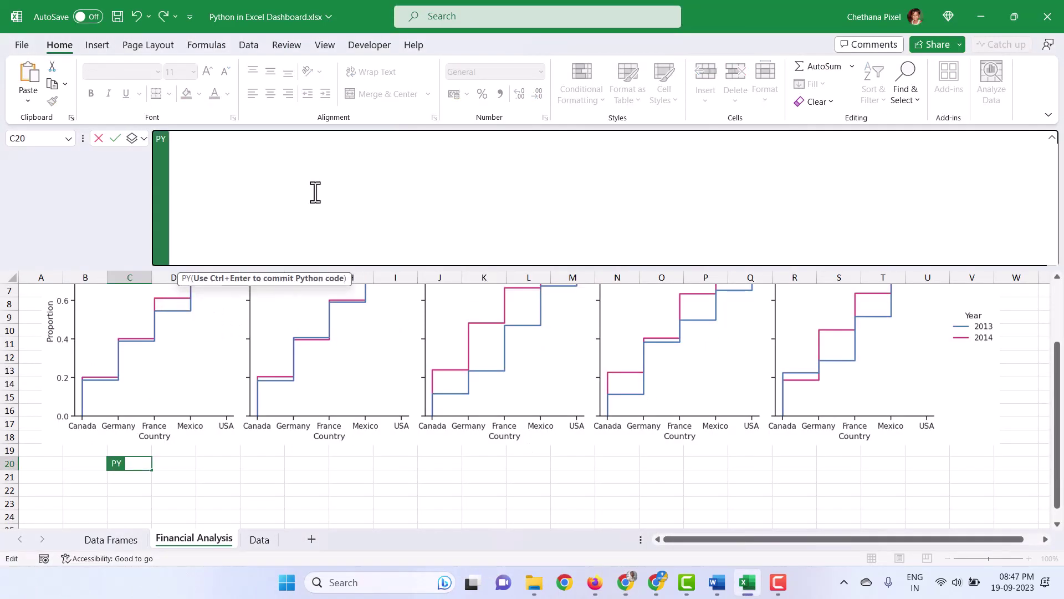
key("ctrl+v")
left_click_drag(299, 138, 176, 139)
key("Delete")
key("Delete")
left_click(195, 139)
key("BackSpace")
key("BackSpace")
type("b")
left_click_drag(345, 178, 169, 166)
key("Delete")
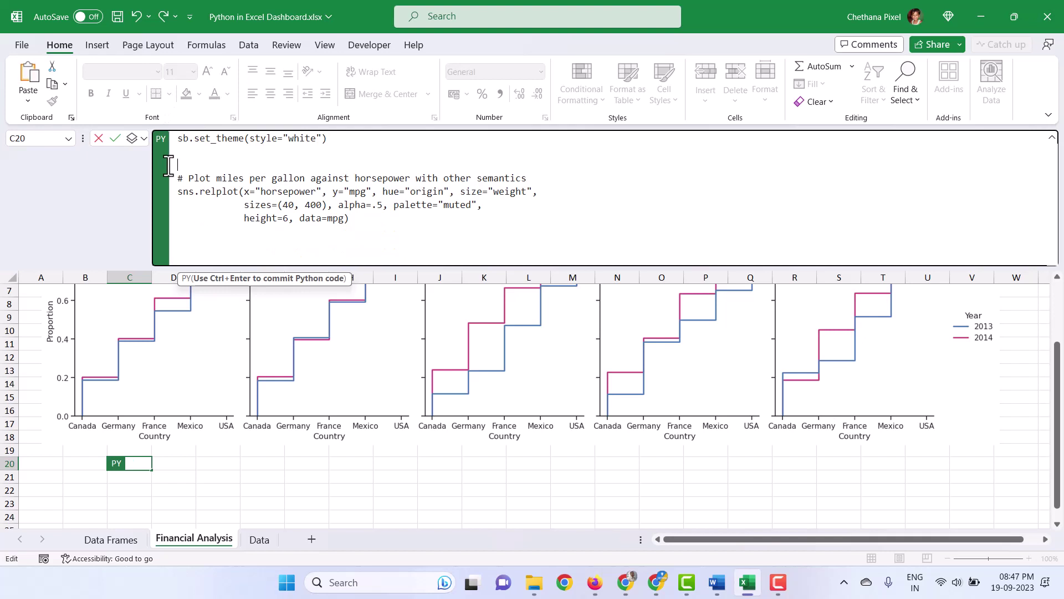
key("Delete")
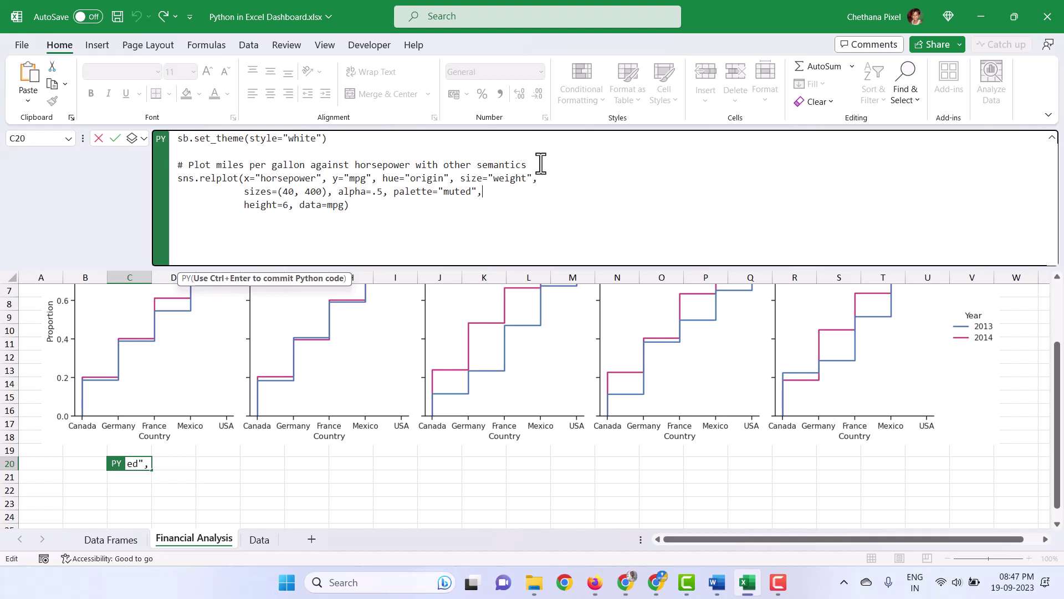
left_click_drag(541, 165, 166, 164)
key("Delete")
key("Delete")
left_click(201, 165)
key("BackSpace")
key("BackSpace")
type("b")
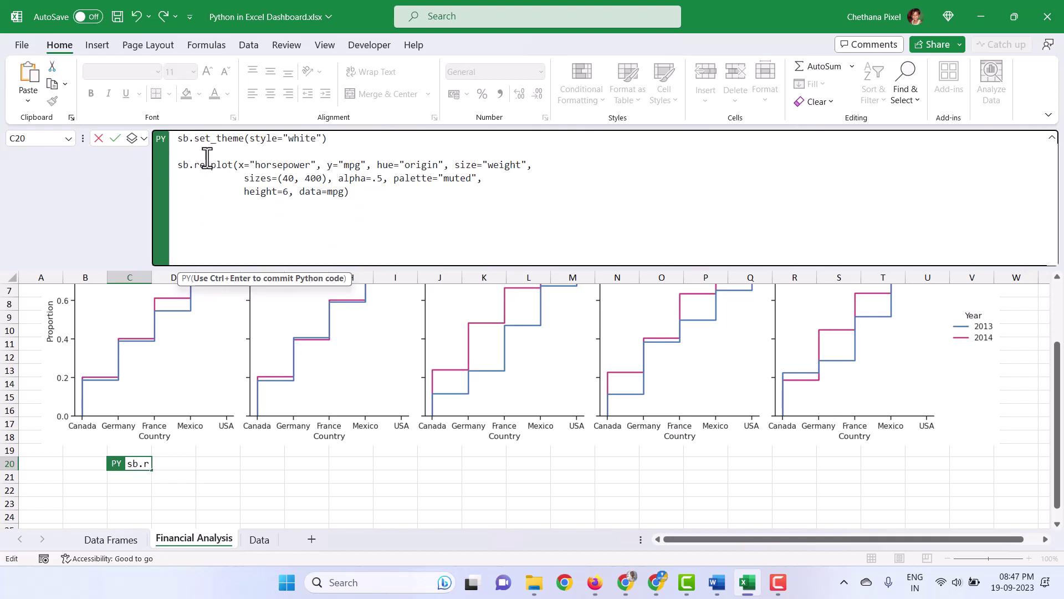
Set the relplot columns to x Units Sold, y Sale Price and hue Country.
left_click_drag(255, 165, 311, 164)
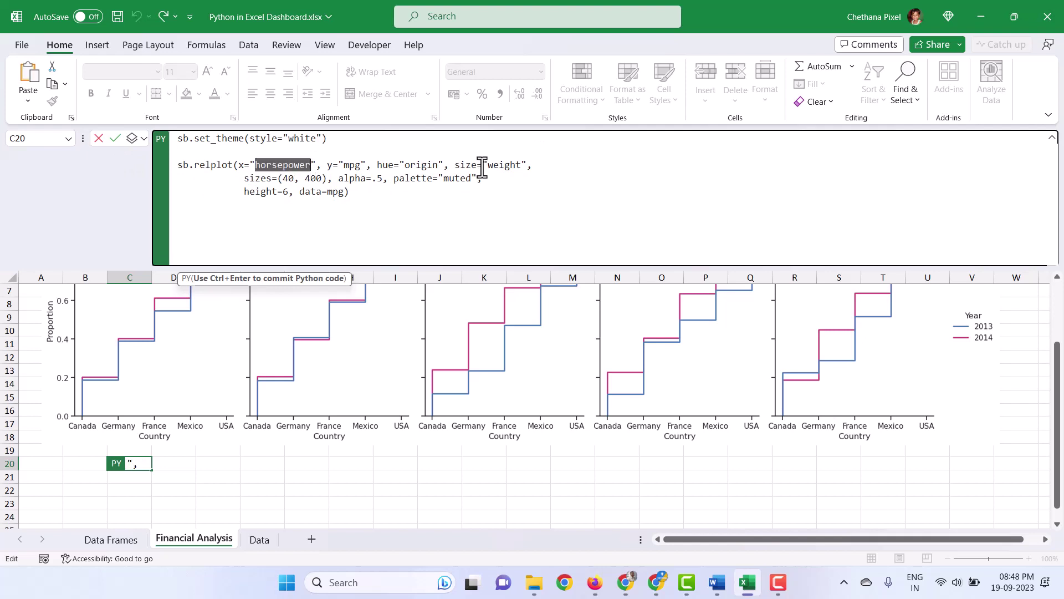
type("Units Sold")
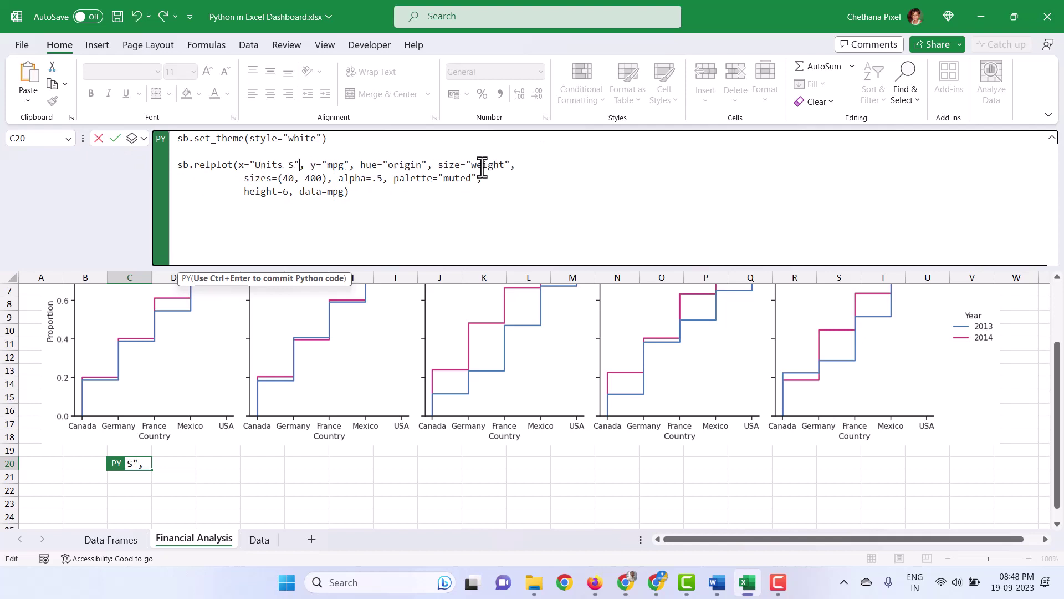
double_click(353, 165)
type("Sale Pric")
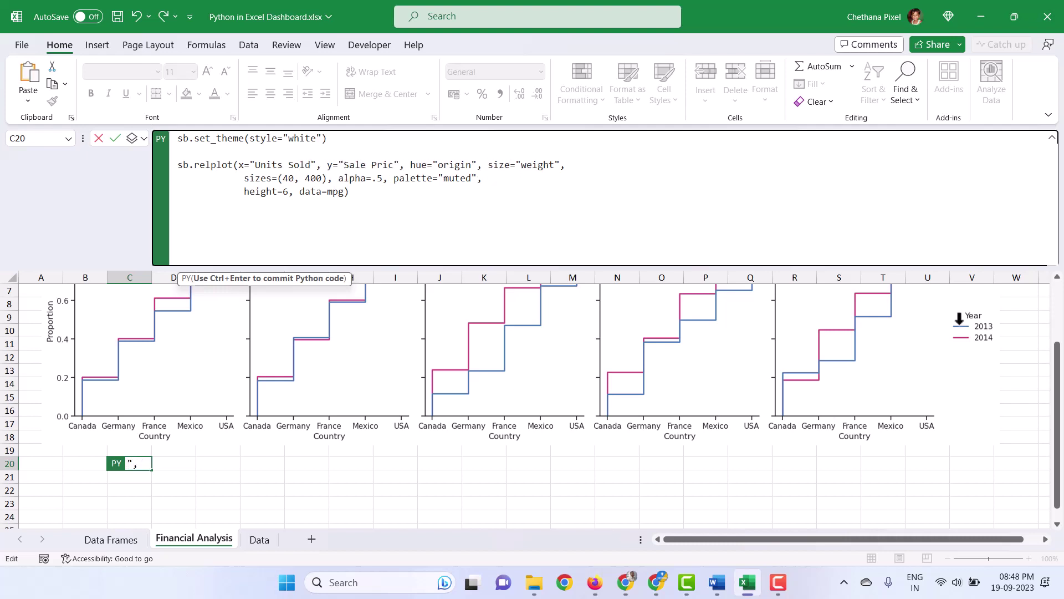
type("e")
double_click(453, 166)
type("Country")
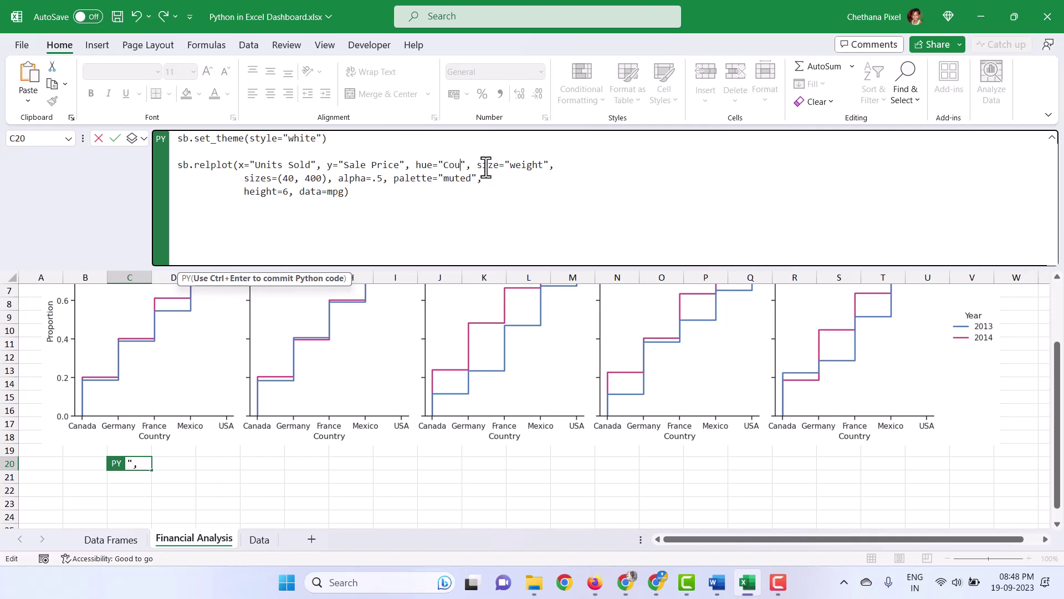
left_click(504, 242)
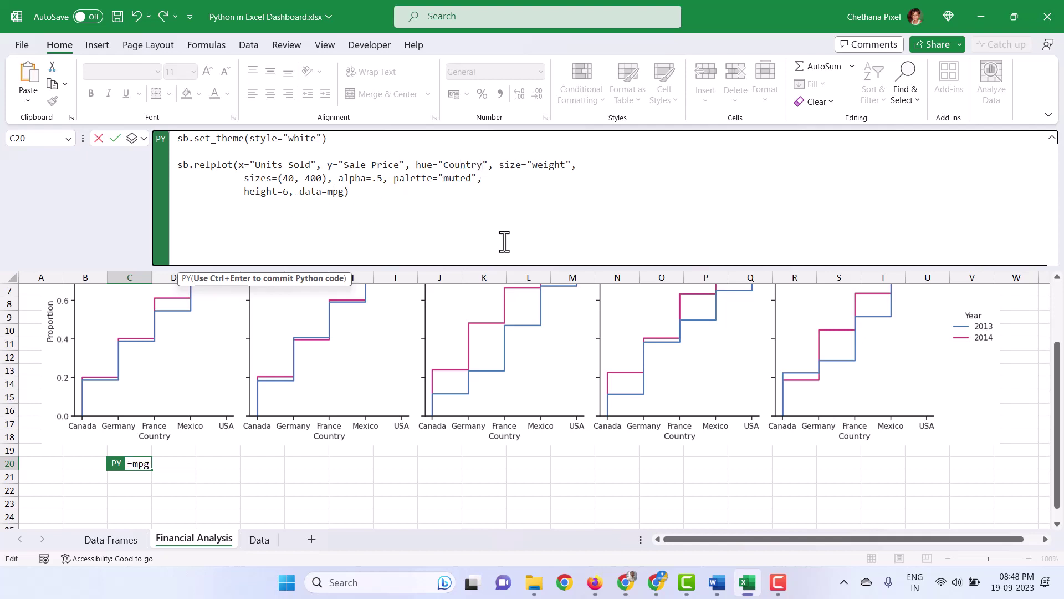
Point the C20 relplot's data at the Data Frames sheet cell C6 via xl() and rerun.
key("ctrl+Return")
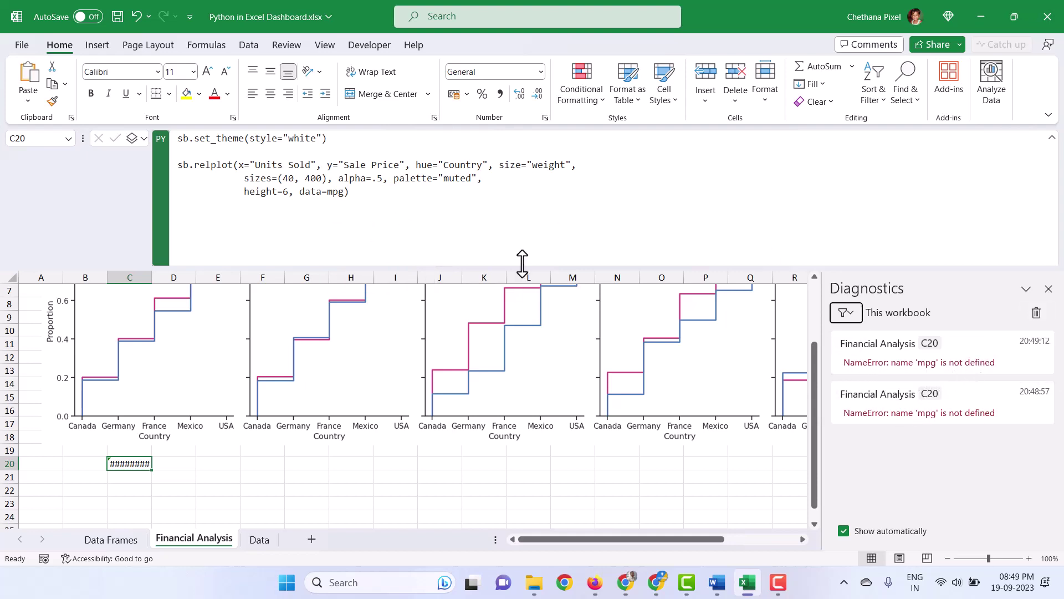
left_click(336, 195)
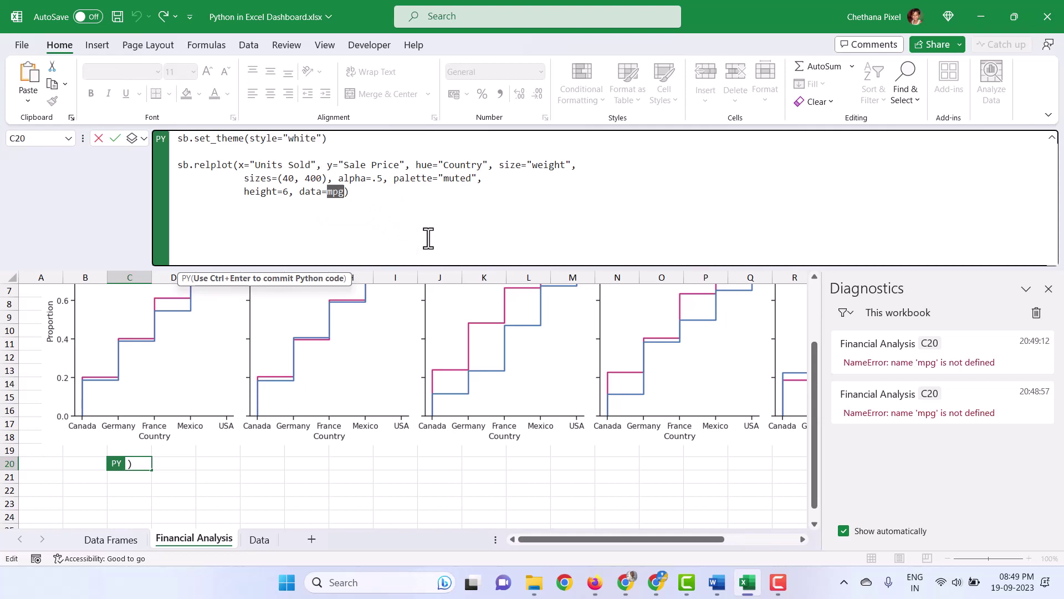
type("df")
key("BackSpace")
left_click(107, 541)
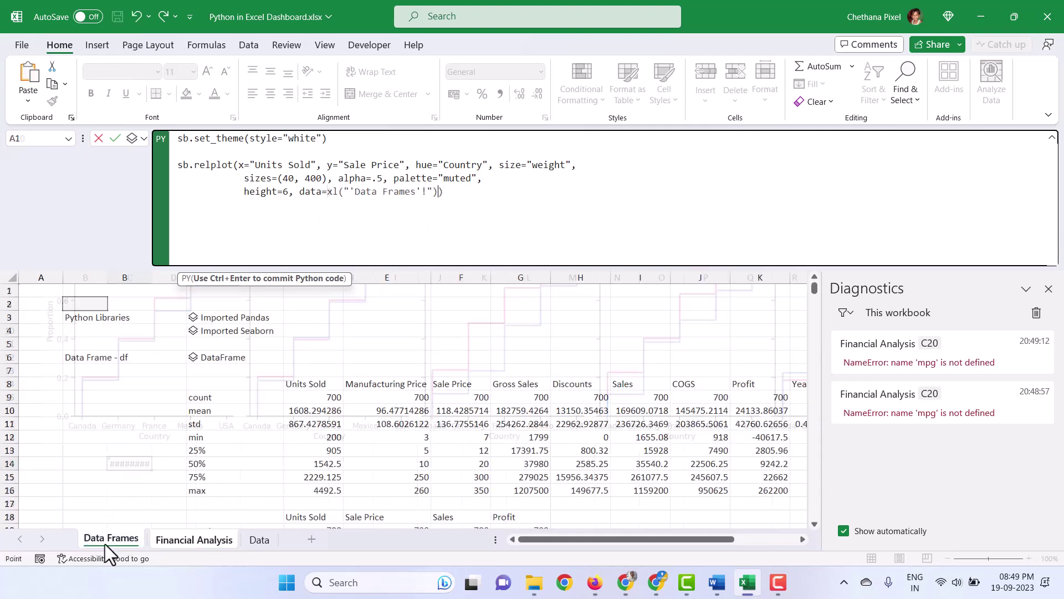
left_click(220, 358)
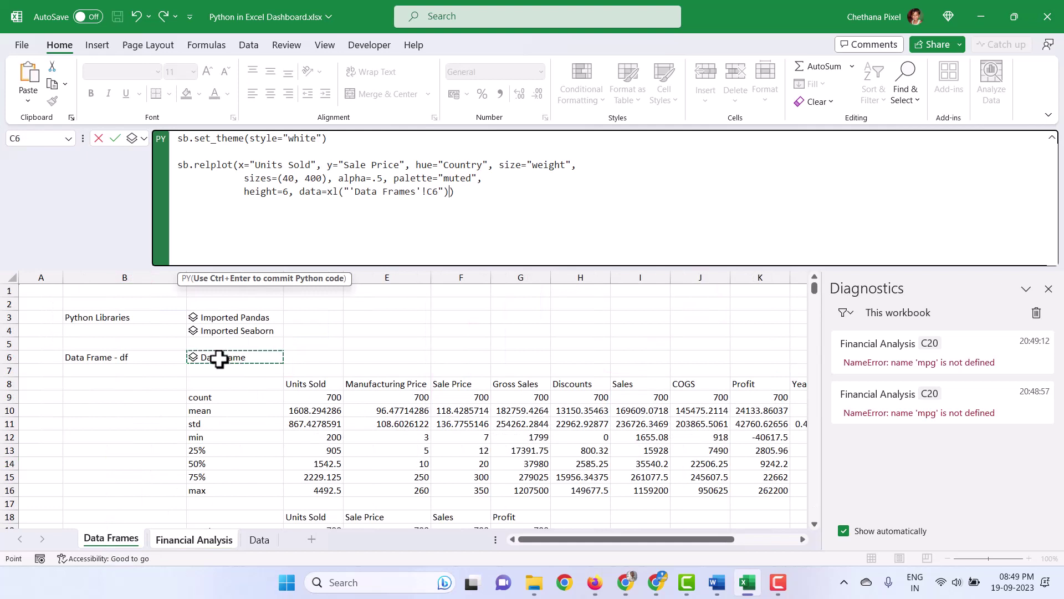
key("ctrl+Return")
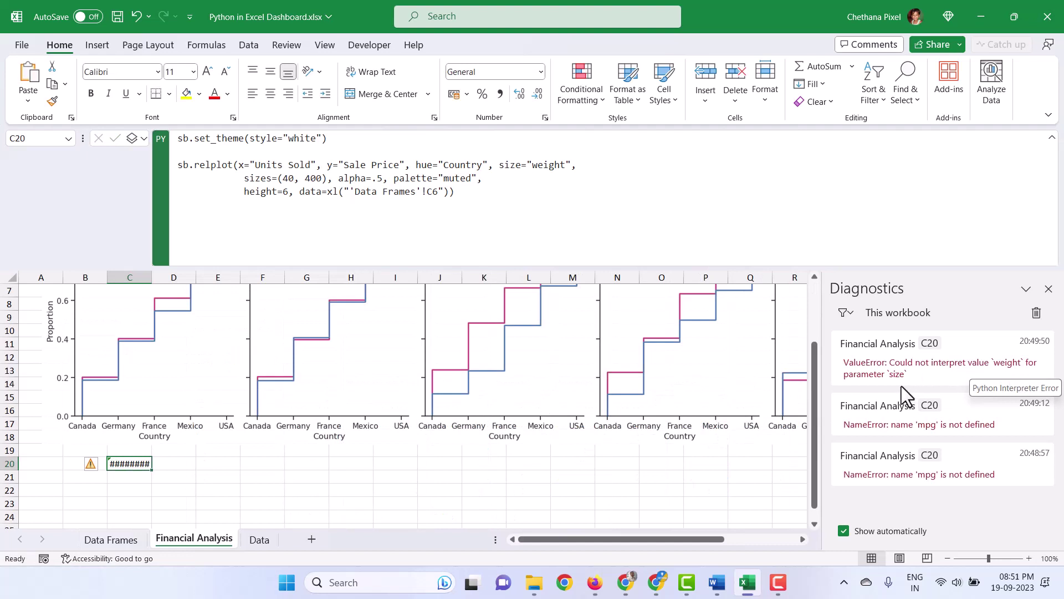
Remove the size="weight" argument and rerun so C20 returns an image.
left_click_drag(494, 165, 573, 165)
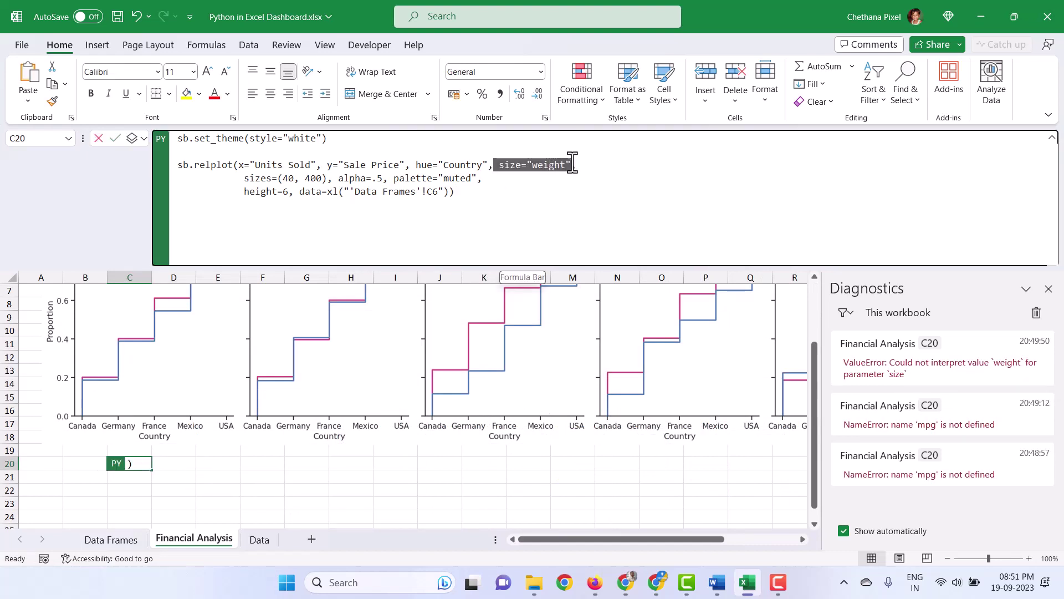
key("BackSpace")
key("ctrl+Return")
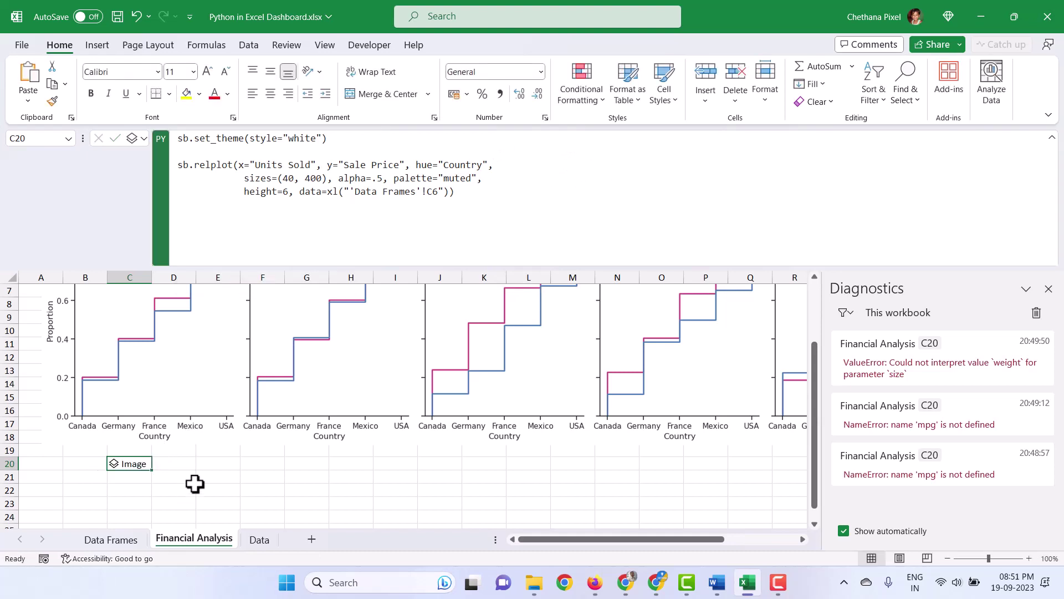
Output C20 as an Excel value, create its picture, and shrink it to 11.66 × 14.04 cm.
scroll(195, 484, "down", 1)
right_click(119, 423)
mouse_move(176, 282)
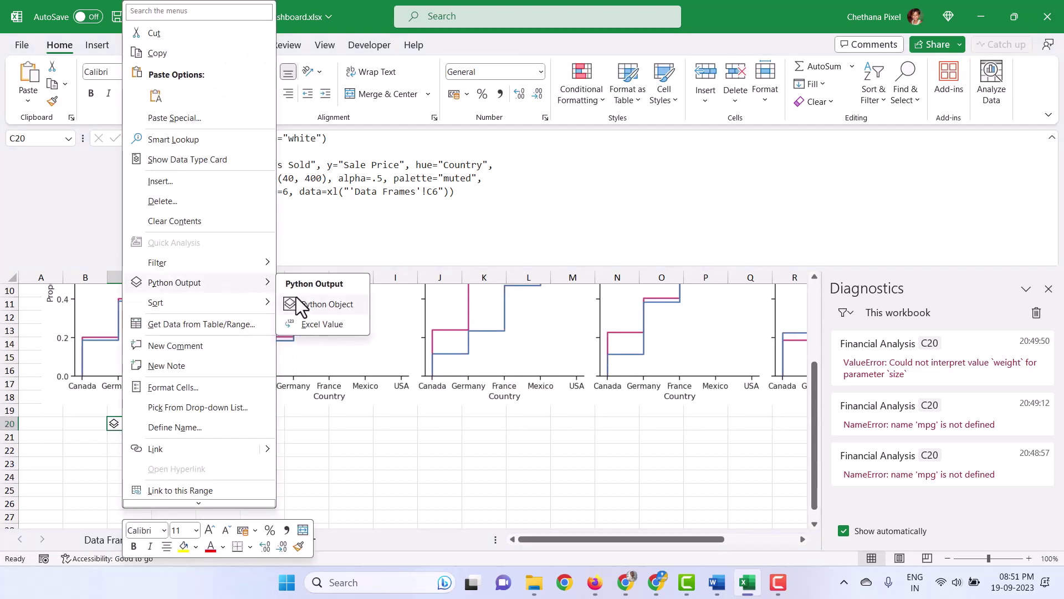
left_click(304, 326)
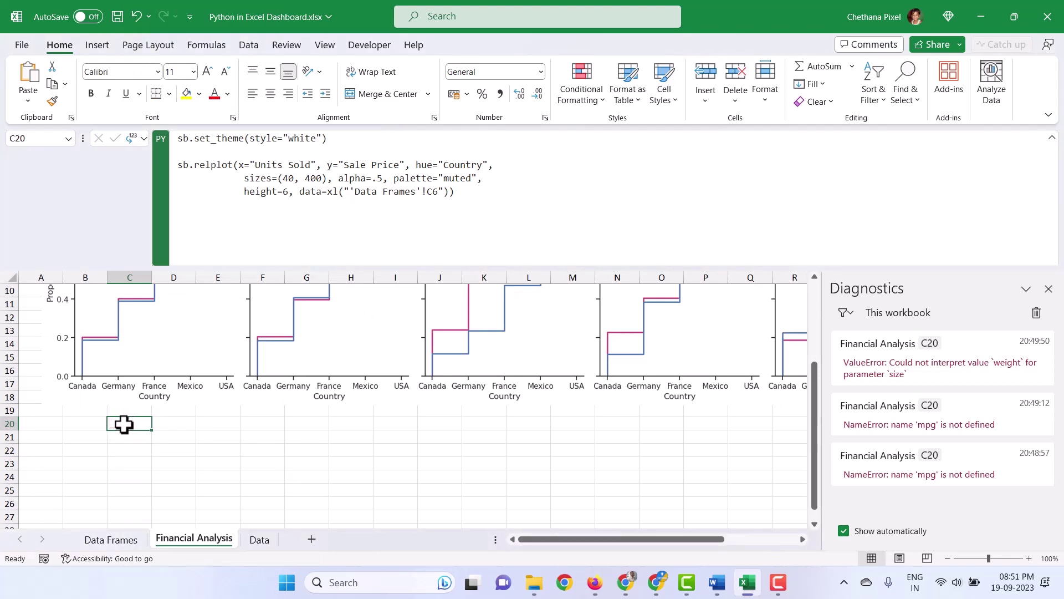
left_click(163, 407)
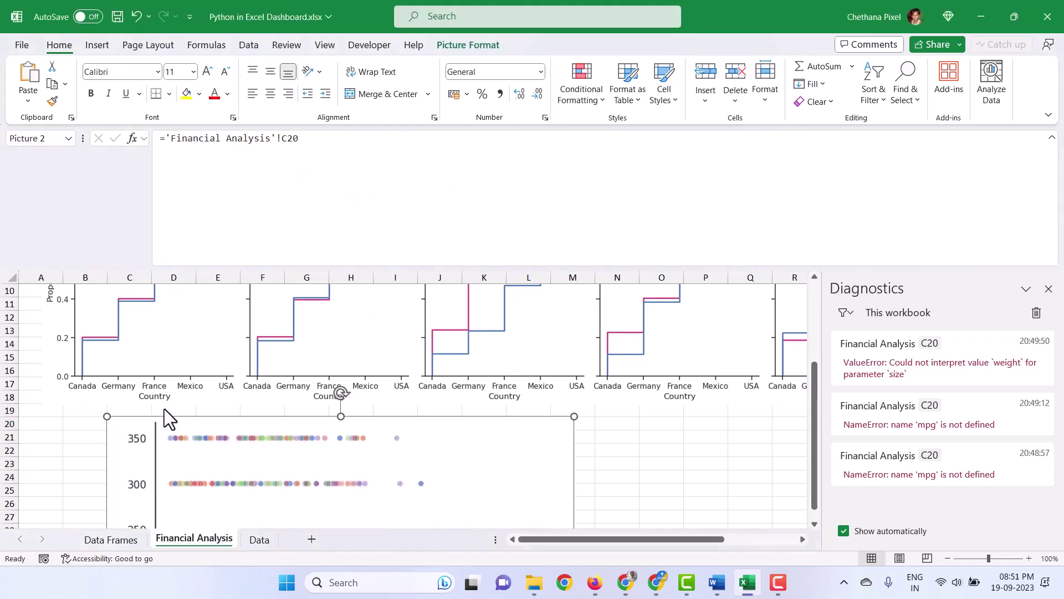
scroll(366, 415, "down", 4)
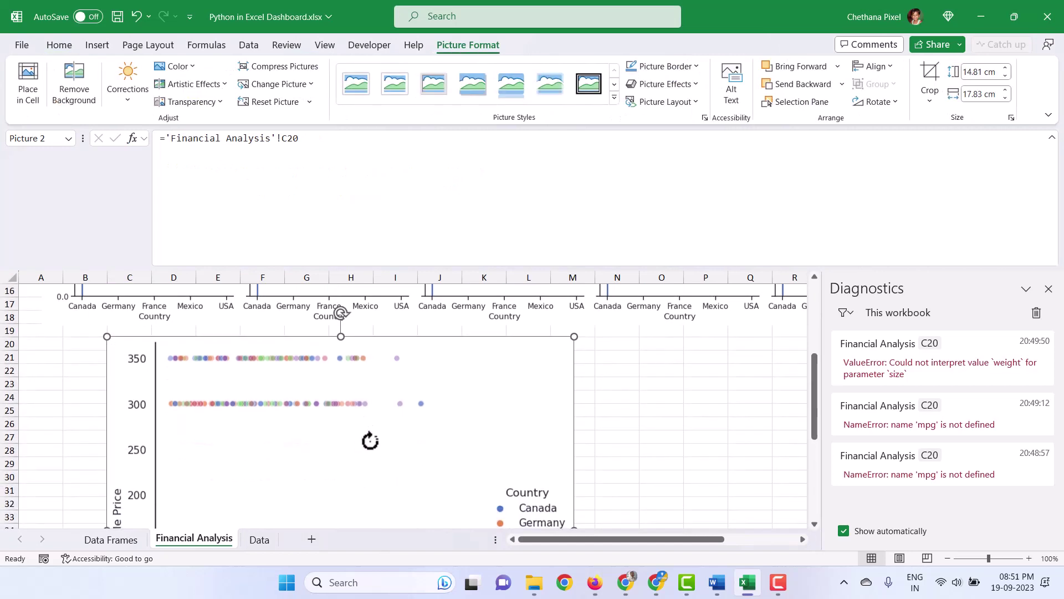
scroll(389, 434, "down", 6)
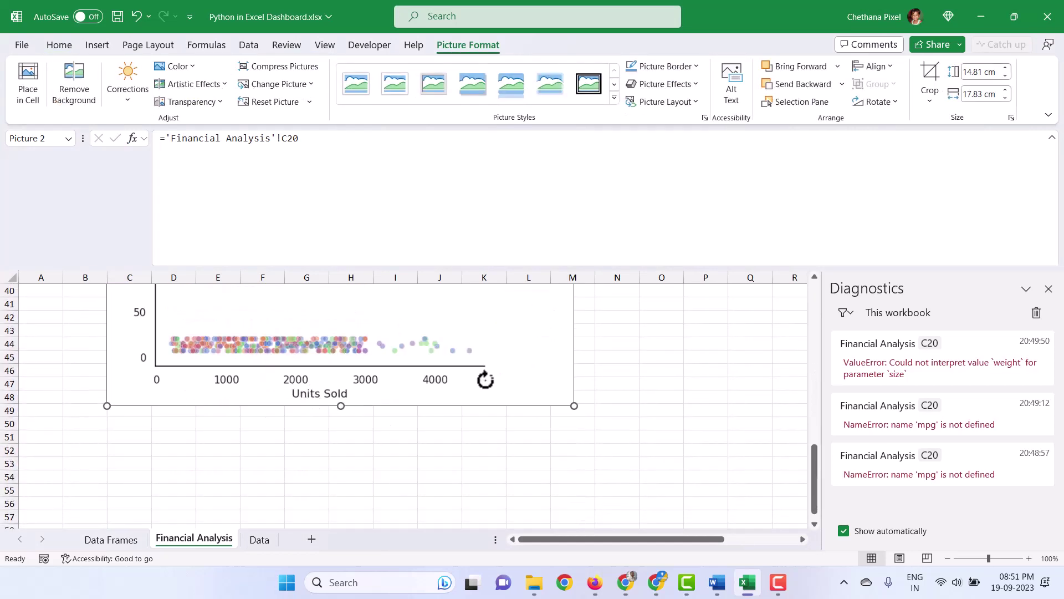
left_click_drag(574, 401, 364, 431)
Open the hexbin jointplot example in a new Chrome tab and view its code.
left_click(472, 407)
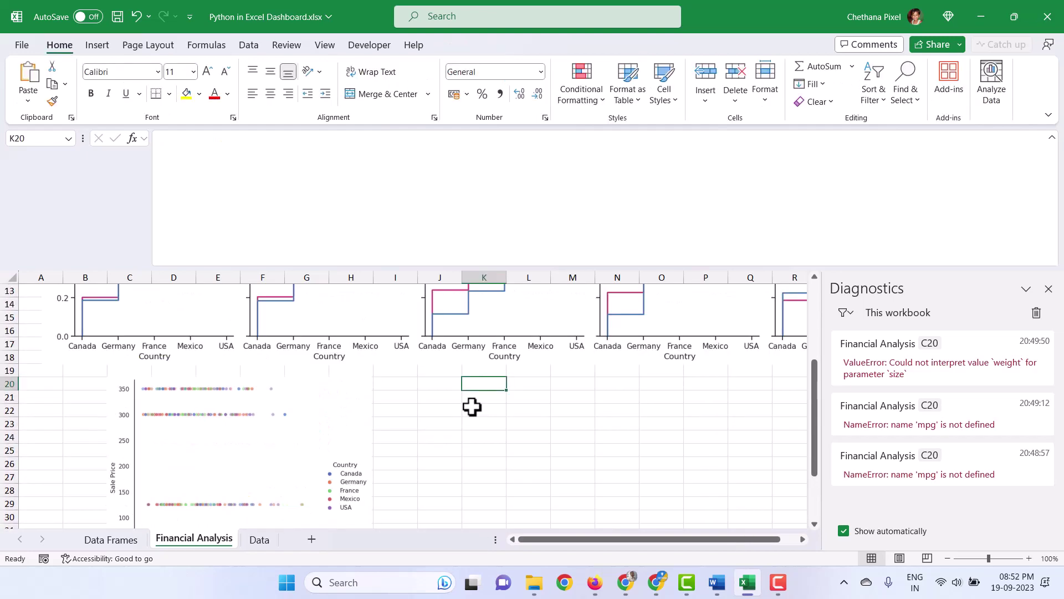
key("alt+Tab")
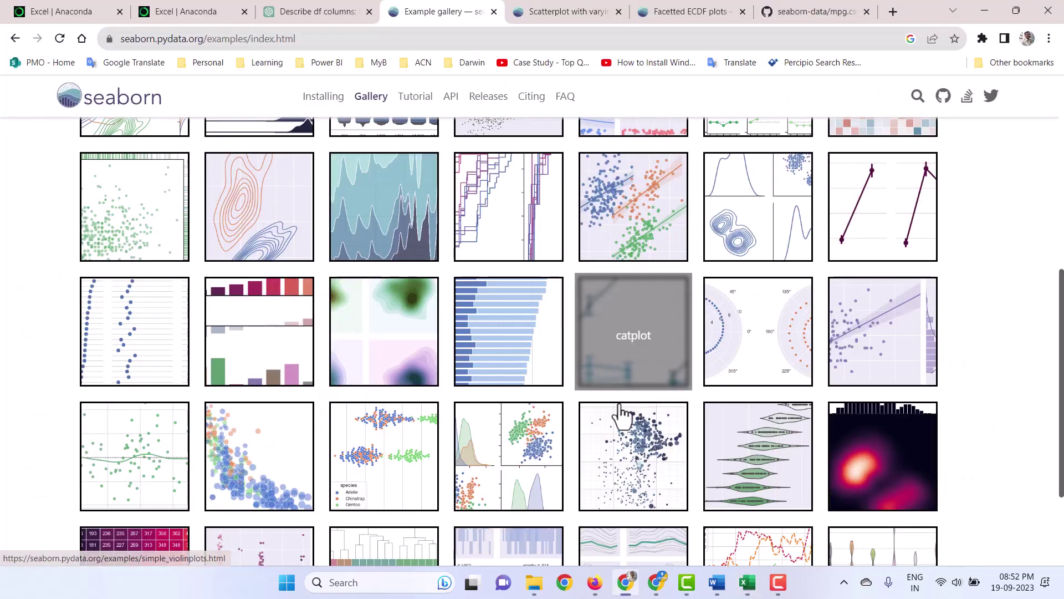
scroll(621, 415, "up", 7)
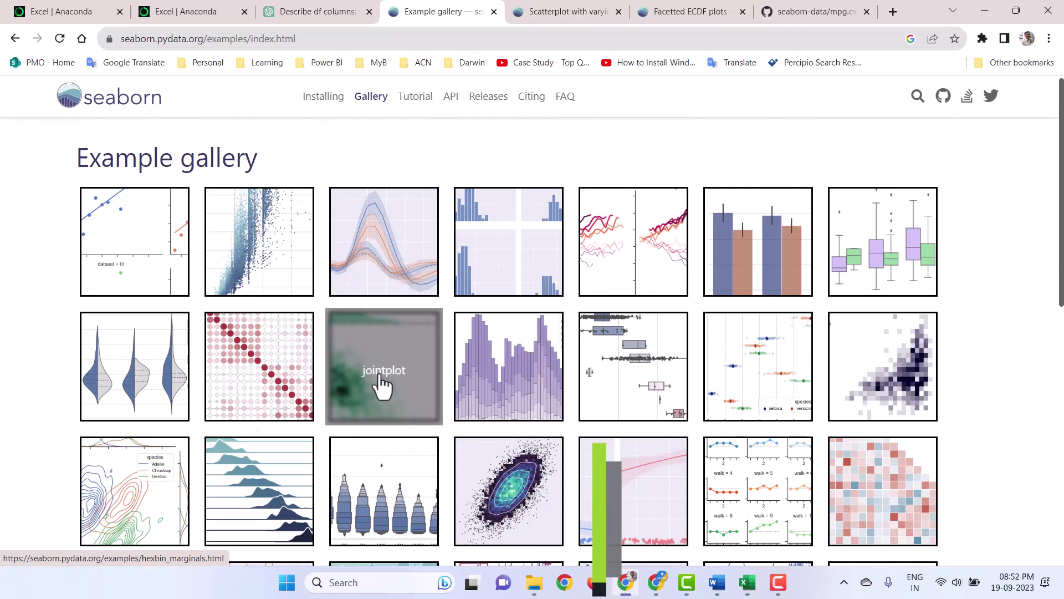
right_click(383, 386)
left_click(454, 141)
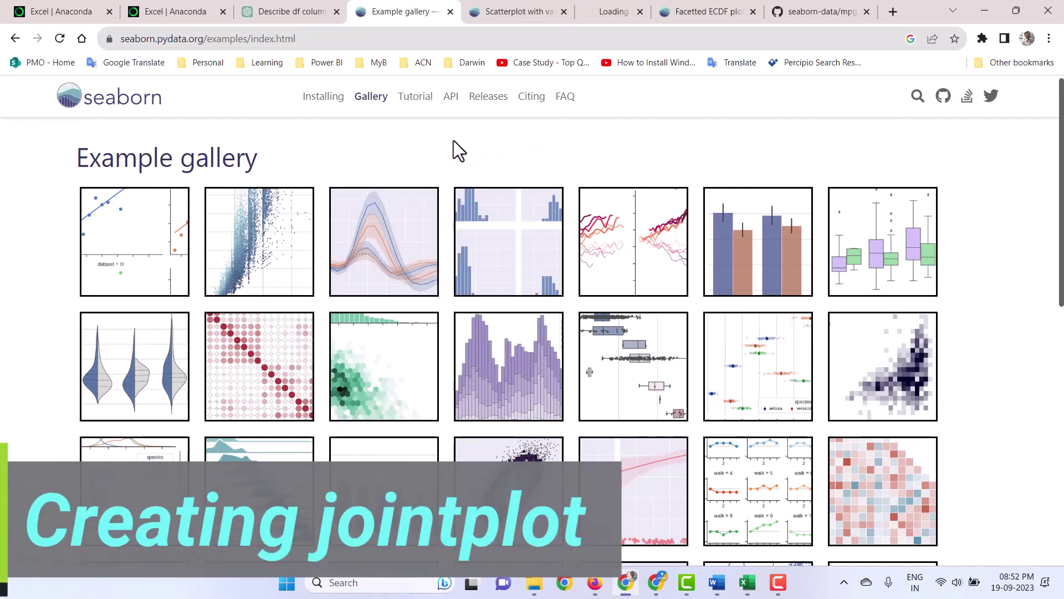
left_click(612, 11)
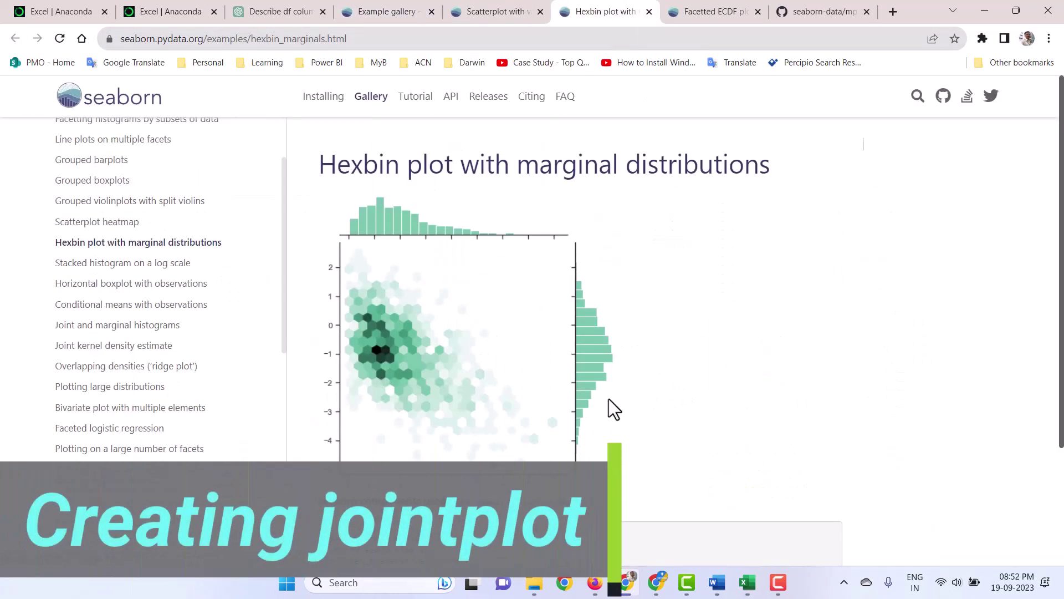
scroll(718, 370, "down", 3)
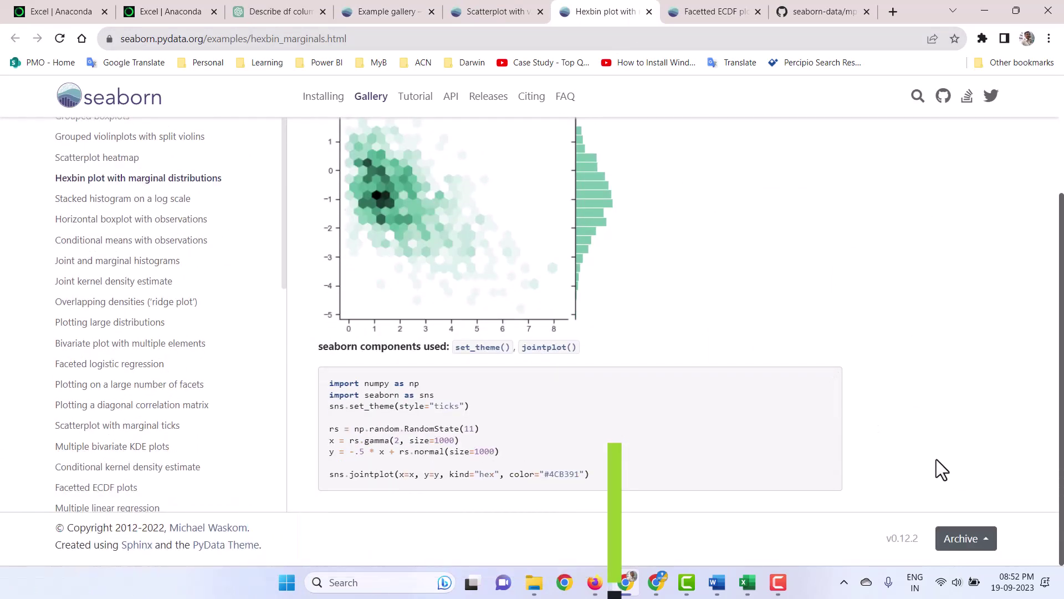
key("alt+Tab")
Paste the hexbin example into a Python formula in K20, removing the imports and random sample data.
left_click(394, 190)
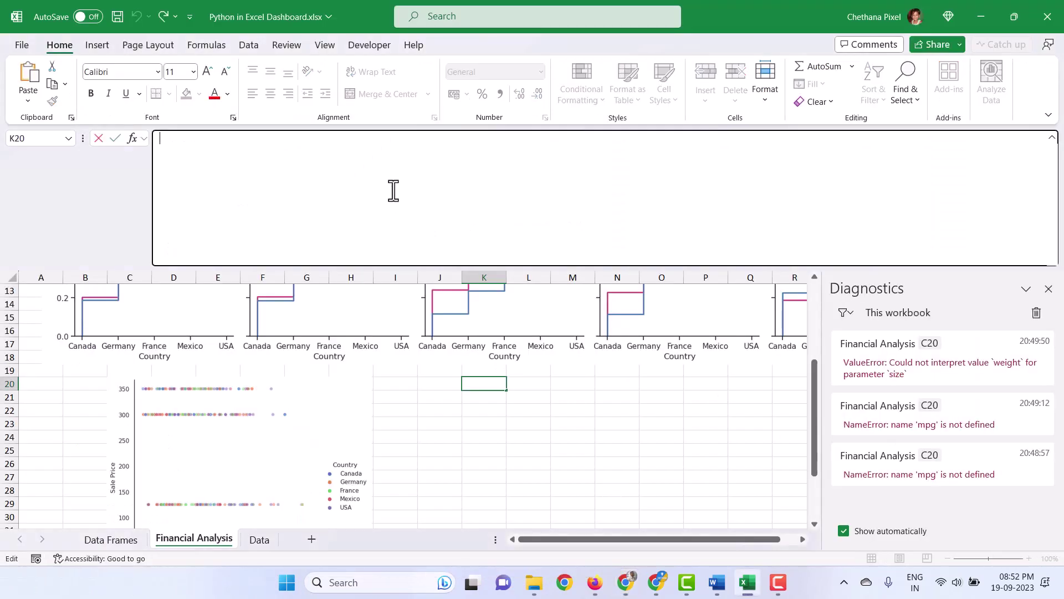
type("=py")
key("Tab")
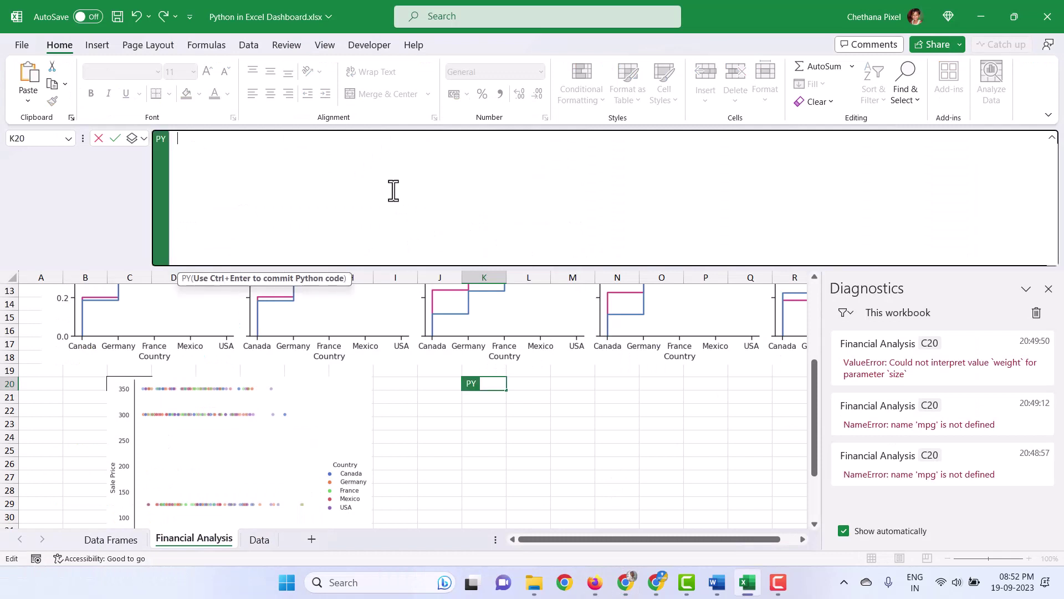
type("import numpy as np import seaborn as sns sns.set_theme(style=\"ticks\")  rs = np.random.RandomState(11) x = rs.gamma(2, size=1000) y = -.5 * x + rs.normal(size=1000)  sns.jointplot(x=x, y=y, kind=\"hex\", color=\"#4CB391\")")
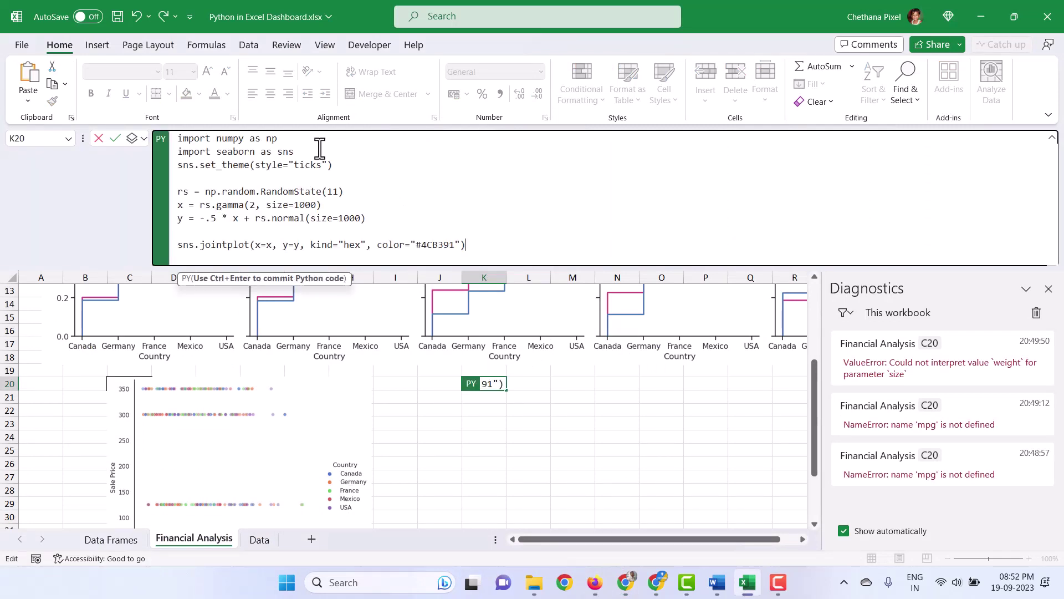
left_click_drag(311, 155, 146, 143)
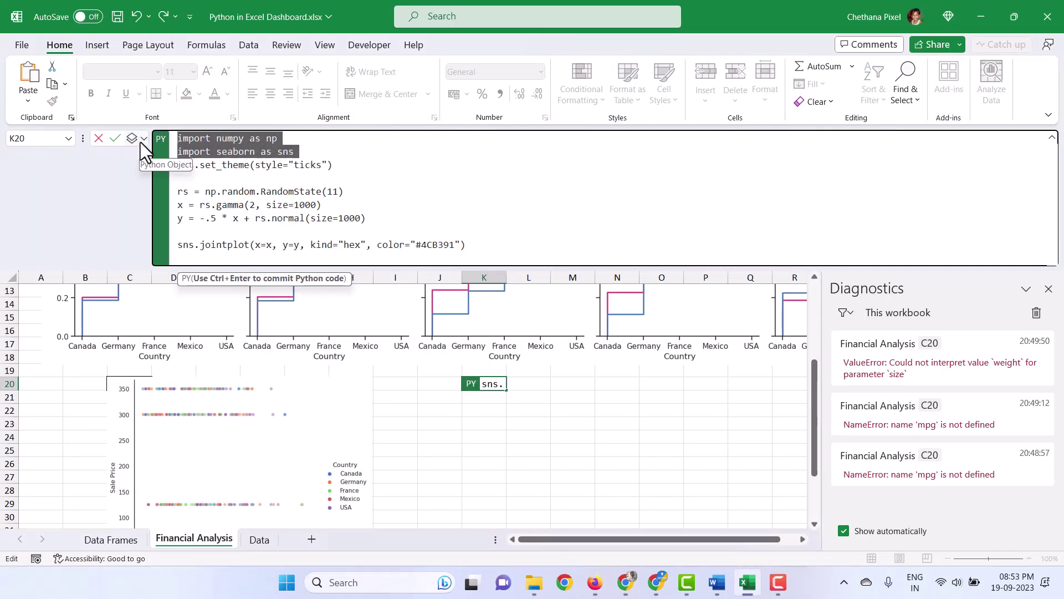
key("BackSpace")
left_click_drag(366, 192, 174, 165)
key("BackSpace")
key("BackSpace")
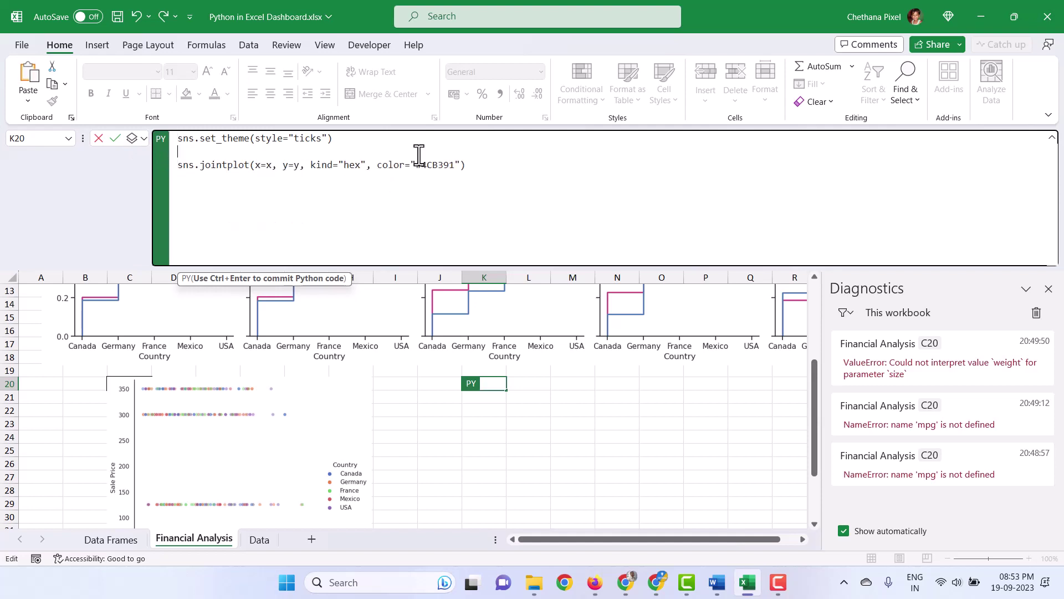
Define x as df["Units Sold"] and y as df["Sales"], then run the jointplot.
key("Return")
type("x = df[\"Units")
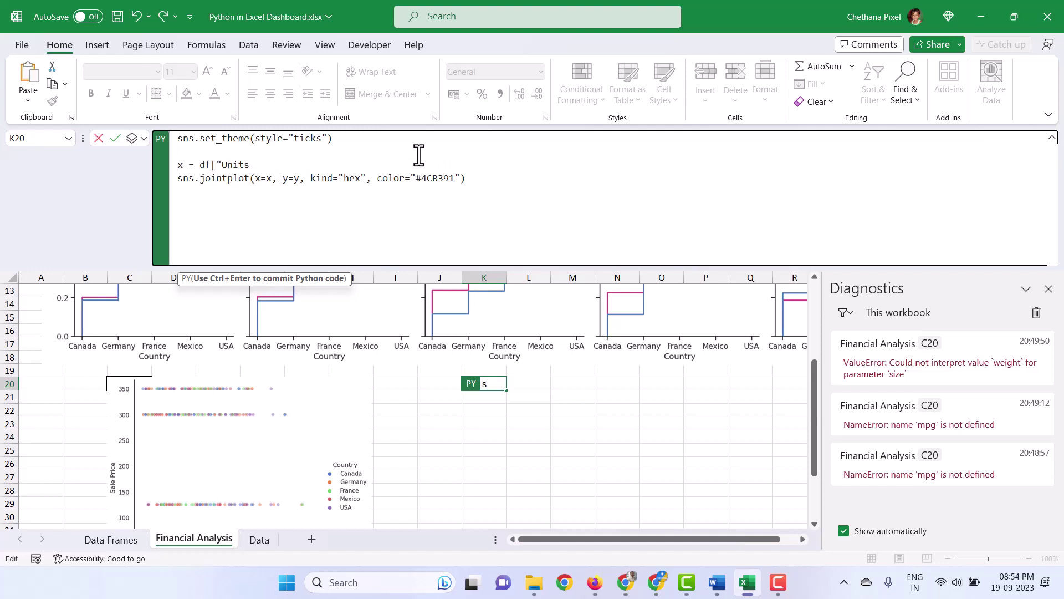
type(" Sold")
key("Return")
type("y = ")
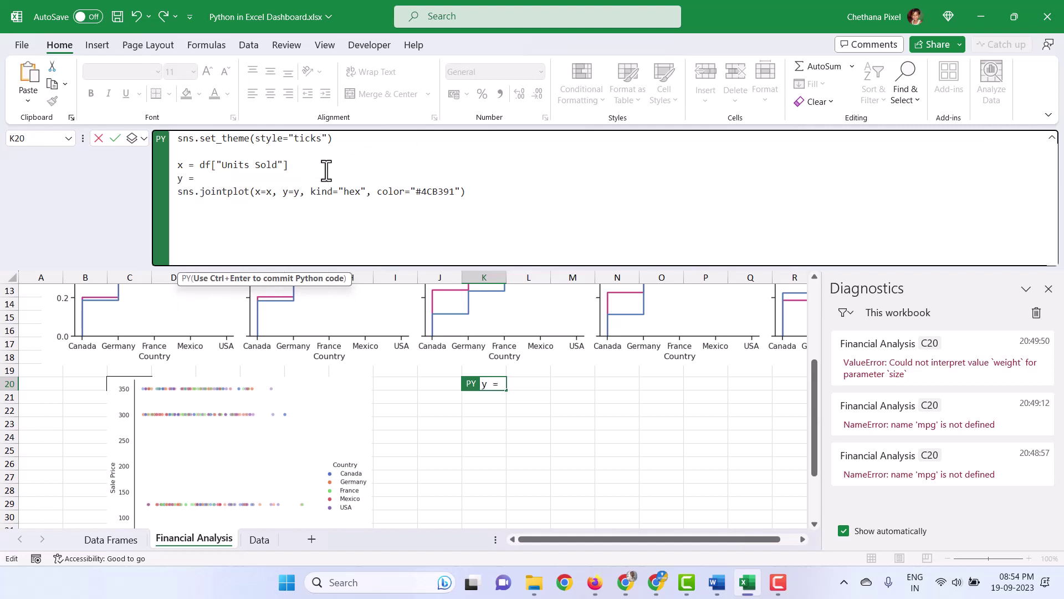
type("df[\"Sales")
key("Return")
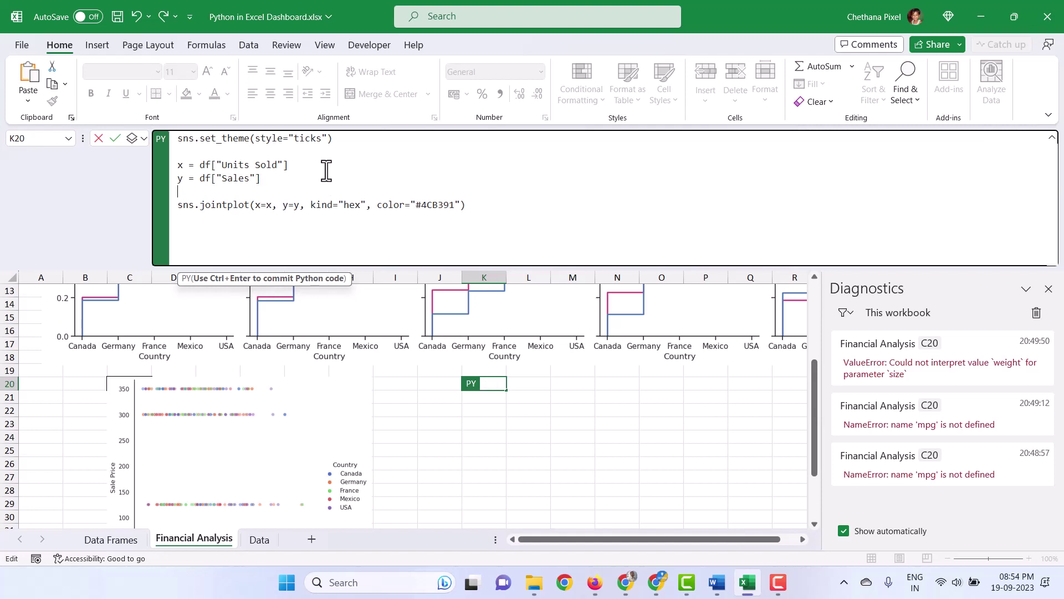
left_click(505, 207)
key("ctrl+Return")
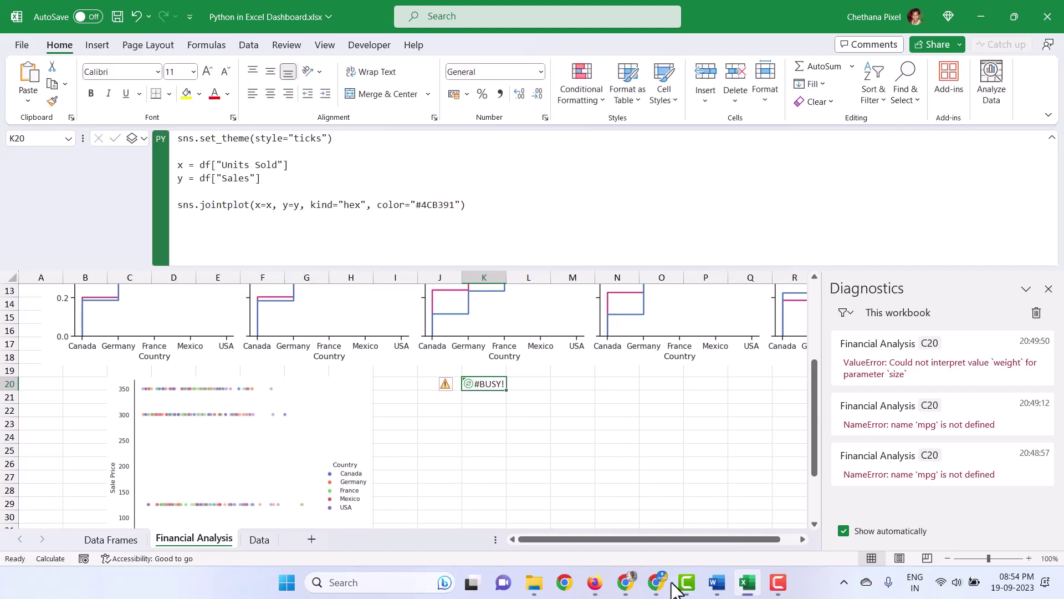
Output K20 as an Excel value and place its picture resized to 8.95 × 10.77 cm.
left_click(1049, 289)
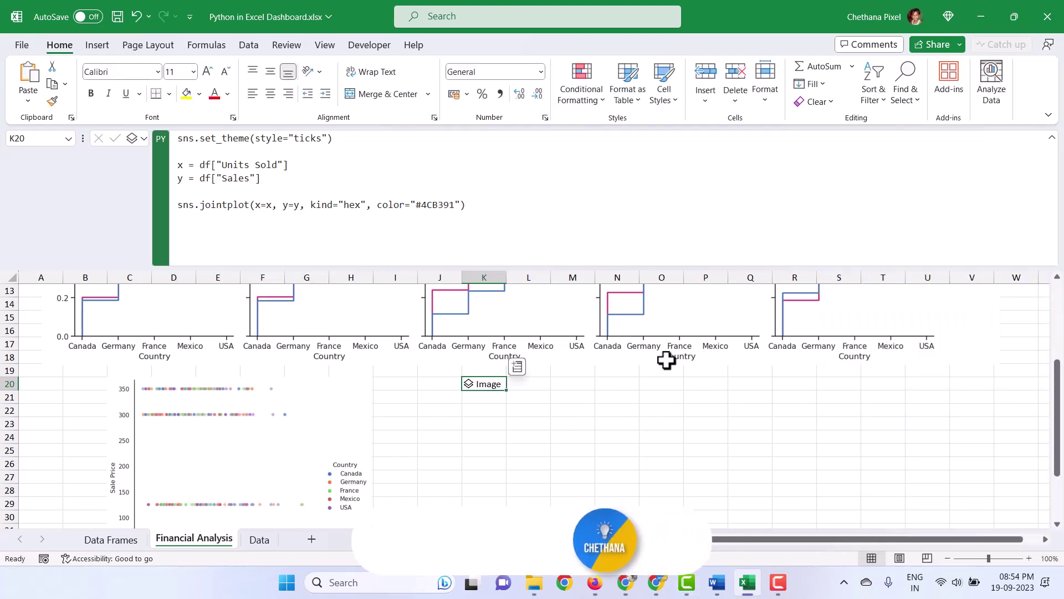
right_click(483, 384)
mouse_move(529, 283)
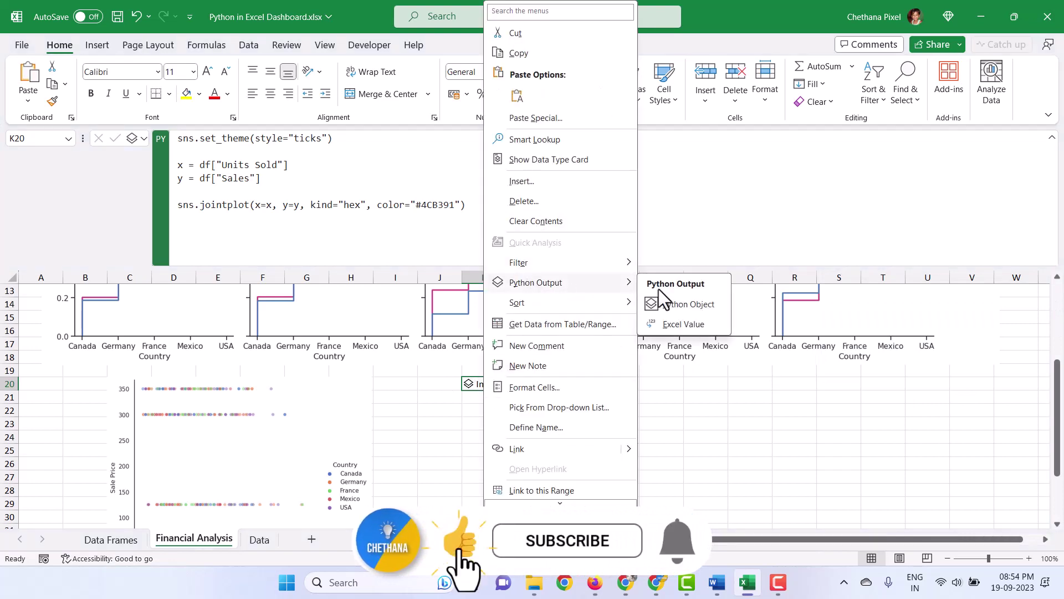
left_click(681, 325)
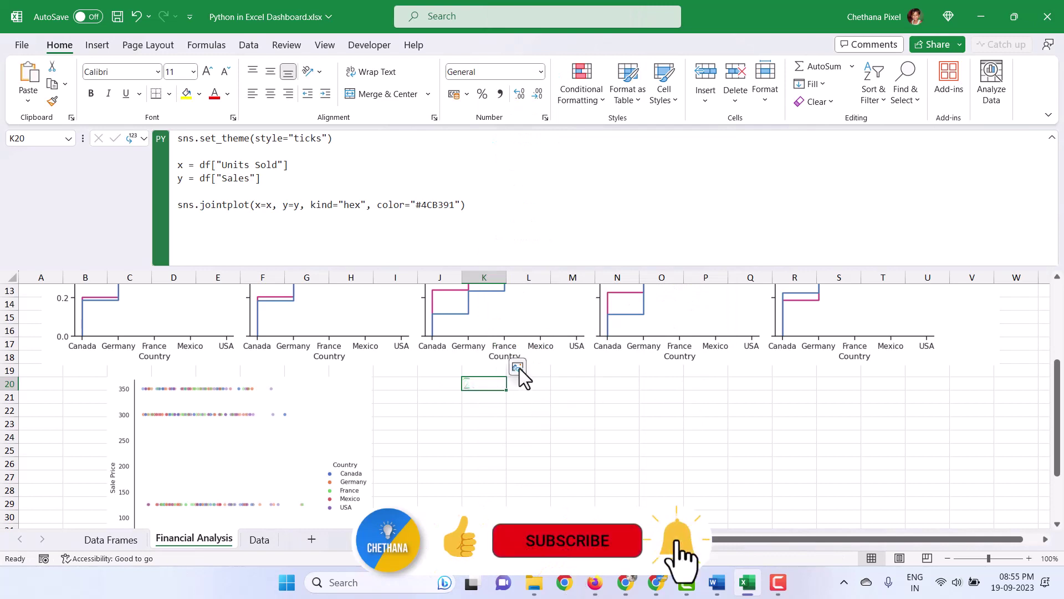
left_click(520, 368)
scroll(726, 441, "down", 1)
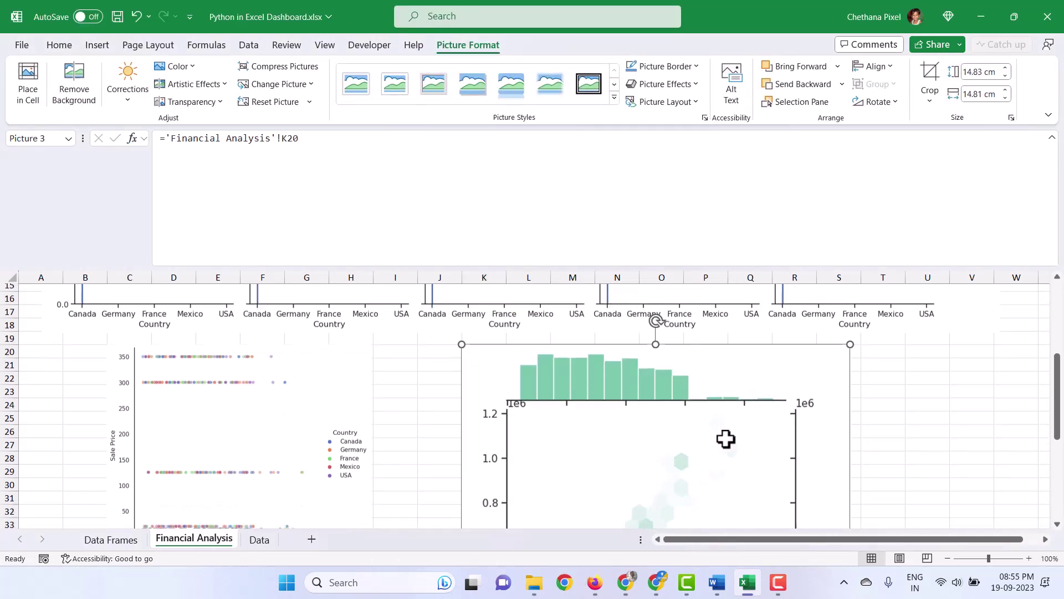
scroll(726, 440, "down", 6)
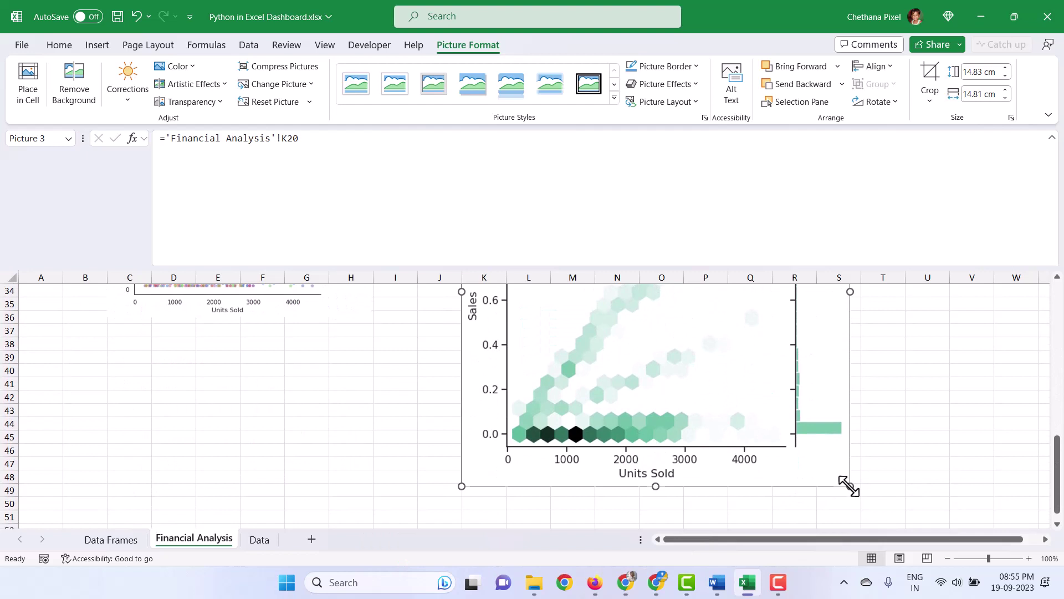
left_click_drag(848, 486, 745, 336)
scroll(744, 336, "up", 11)
Hide the worksheet gridlines and select all three chart pictures.
left_click(1052, 137)
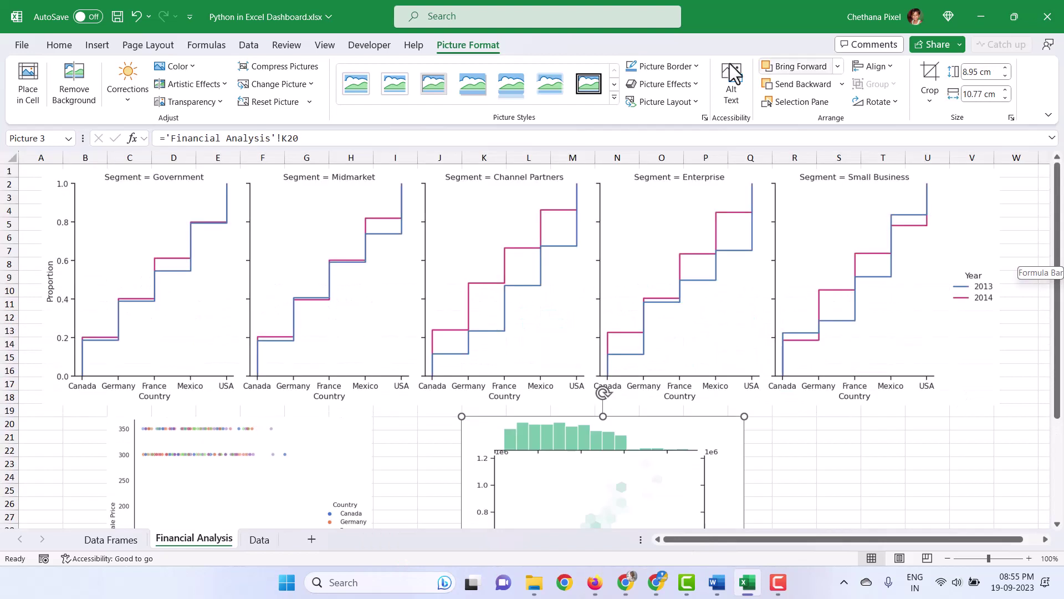
left_click(325, 45)
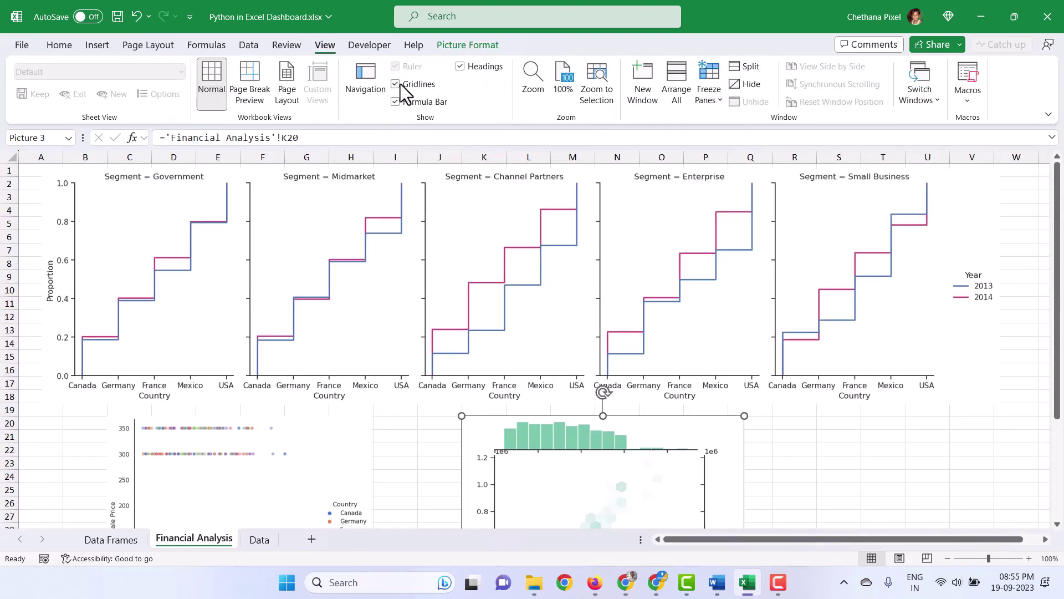
left_click(396, 85)
left_click(154, 220)
left_click(441, 436)
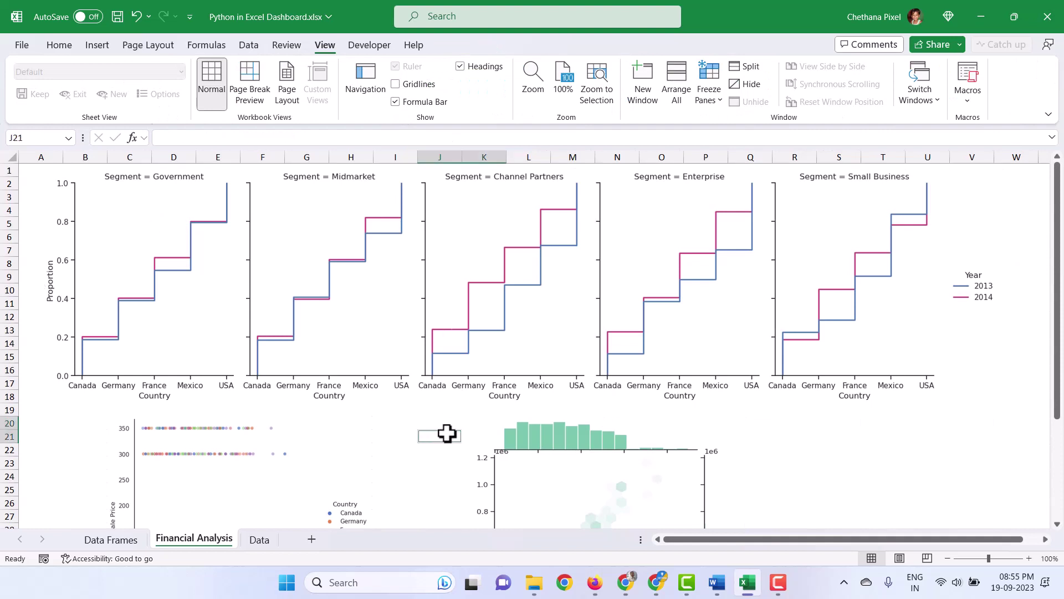
left_click(481, 443)
key("ctrl+a")
Give the selected pictures a 1 pt border and an outer shadow.
left_click(460, 46)
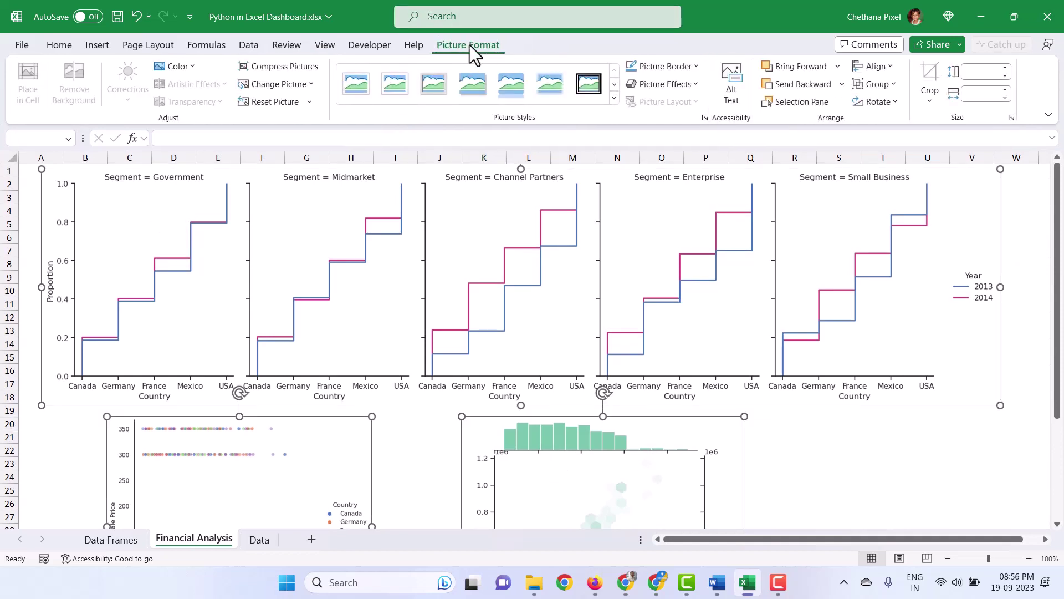
left_click(697, 67)
mouse_move(661, 281)
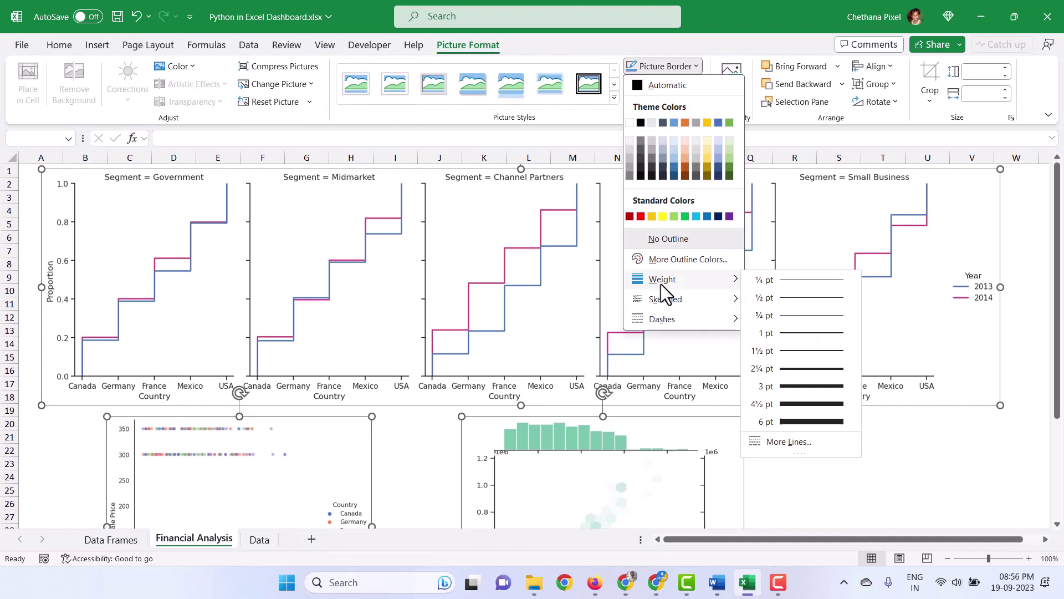
left_click(798, 334)
left_click(693, 85)
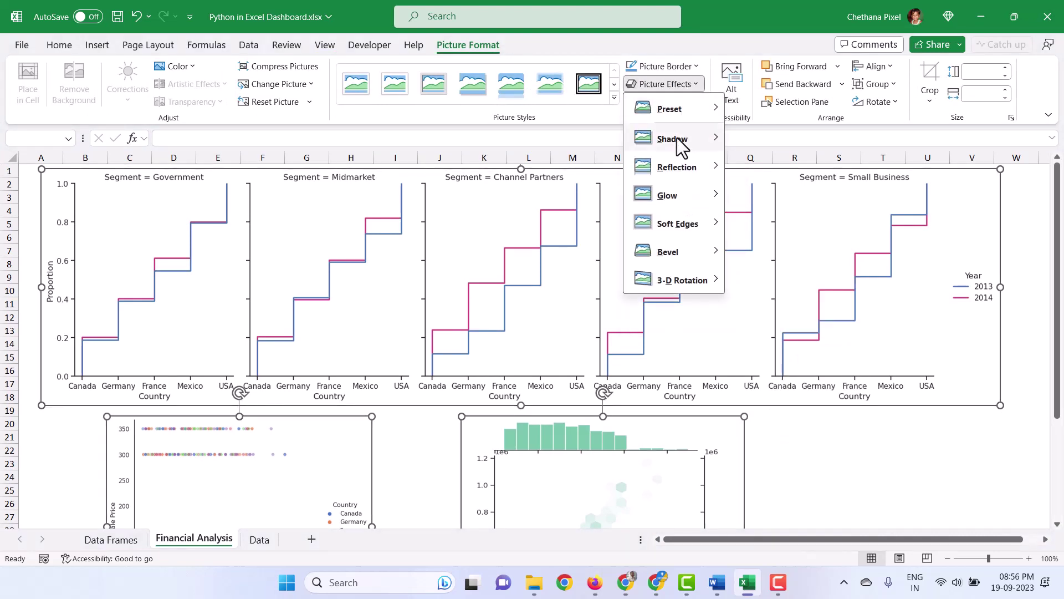
mouse_move(725, 137)
left_click(747, 192)
left_click(837, 468)
left_click(824, 437)
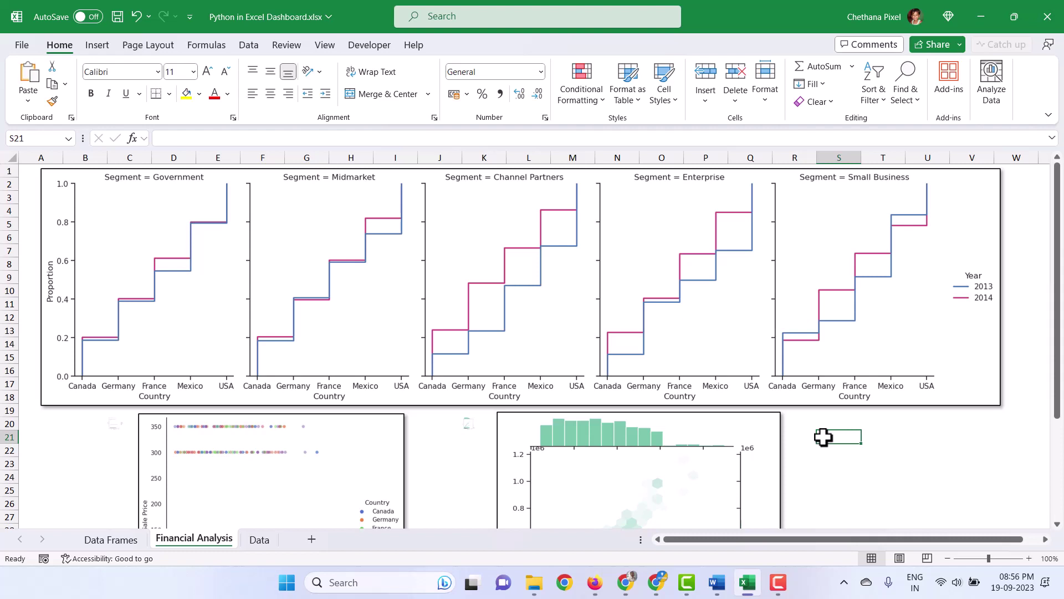
Check the names of the ECDF, Sale Price scatter and Sales hexbin chart pictures in the Name Box.
left_click(154, 184)
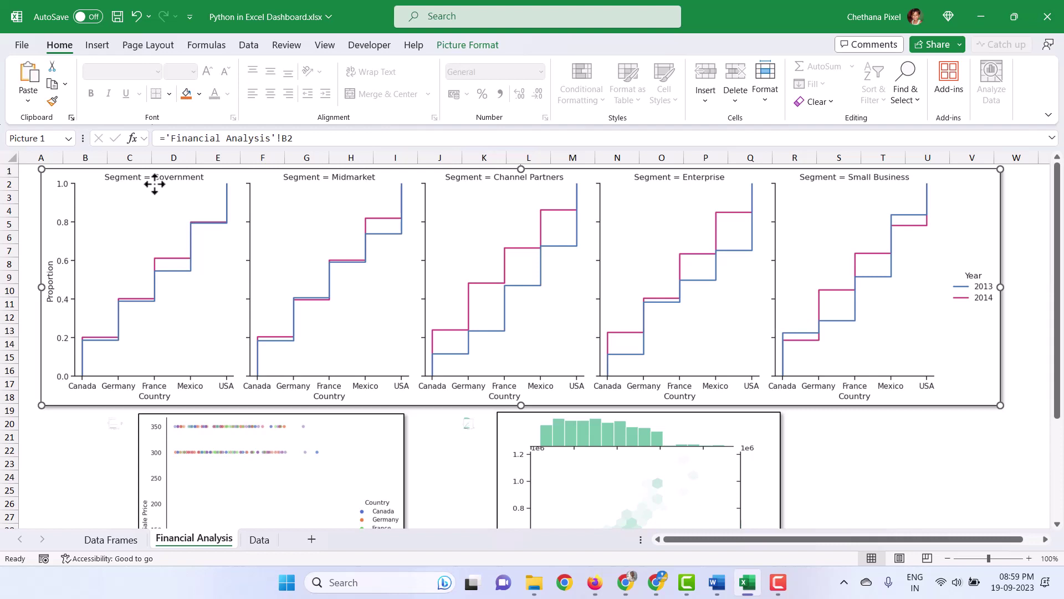
scroll(274, 427, "down", 2)
scroll(264, 423, "down", 2)
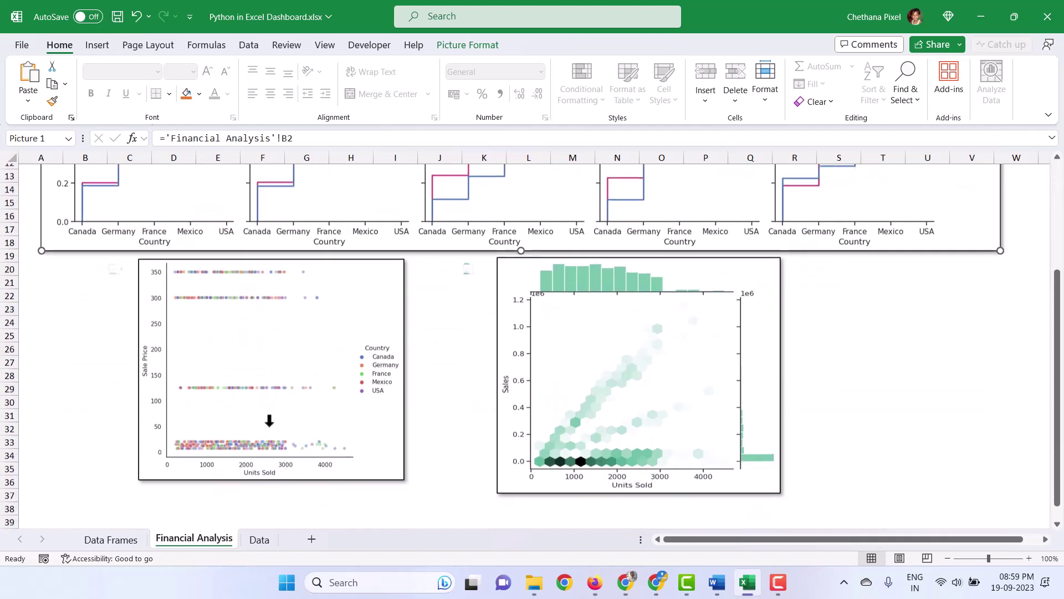
left_click(319, 467)
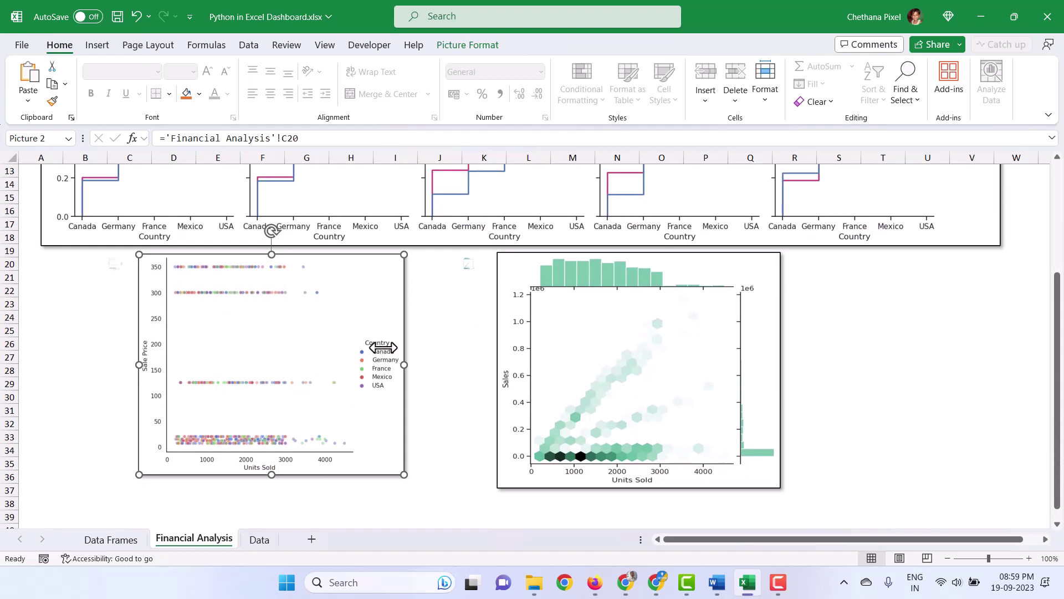
left_click(591, 481)
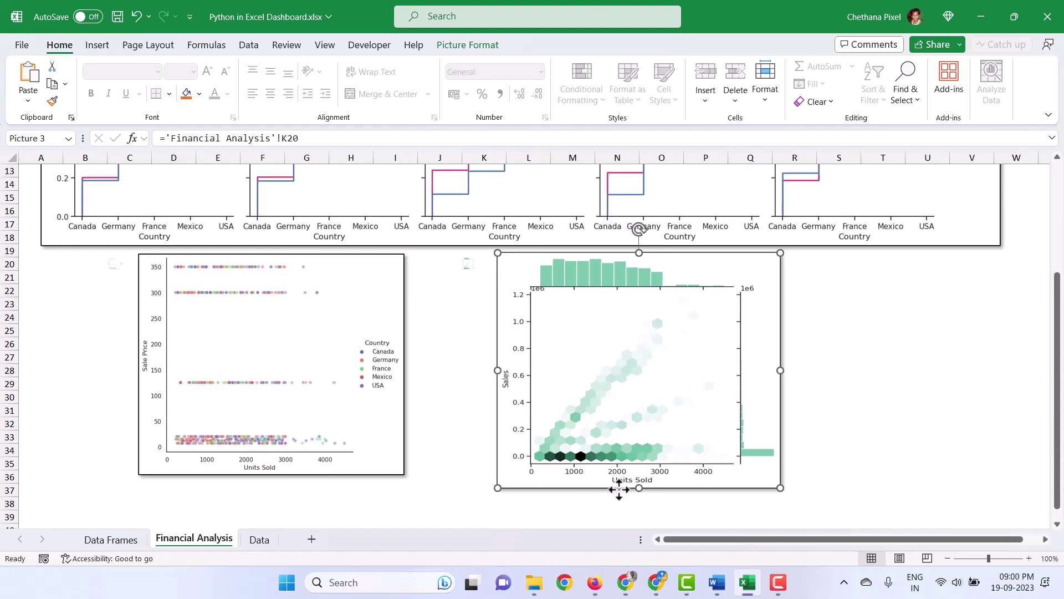